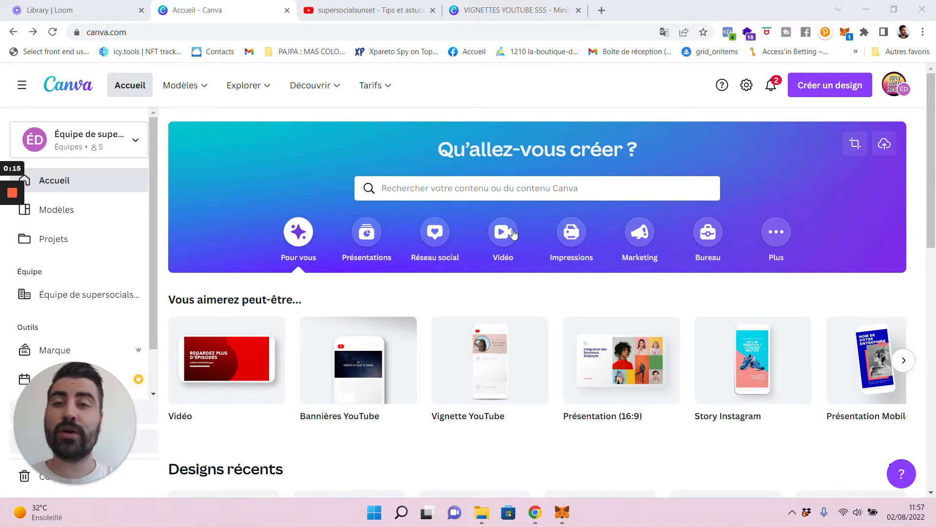
Switch to the supersocialsunset YouTube channel and examine the thumbnail designs across its uploaded videos, including the most recent ones up close.
{"action": "left_click", "coordinate": [373, 10]}
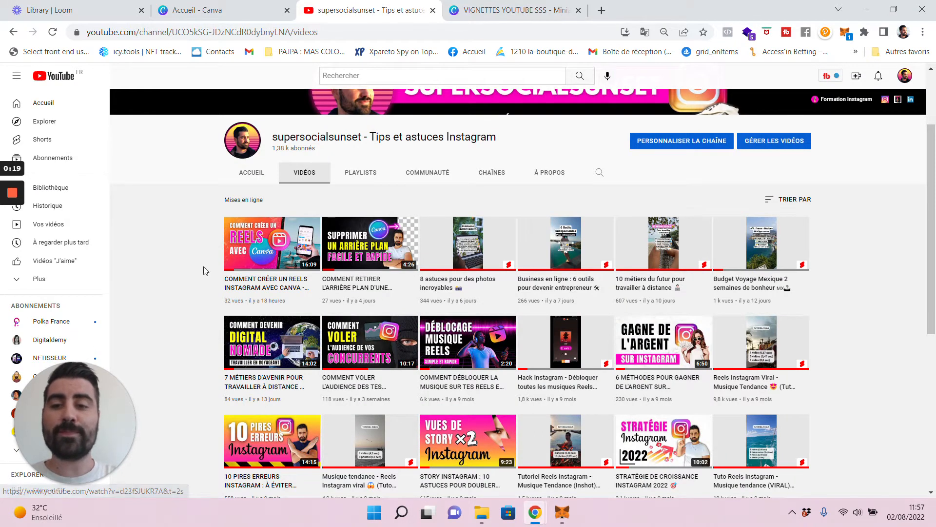
{"action": "scroll", "coordinate": [205, 270], "scroll_direction": "down", "scroll_amount": 1}
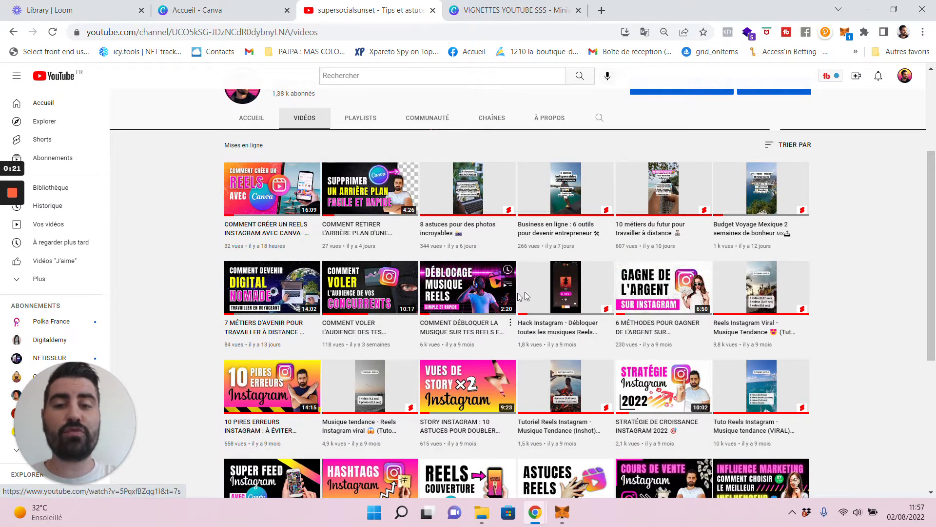
{"action": "scroll", "coordinate": [861, 333], "scroll_direction": "down", "scroll_amount": 2}
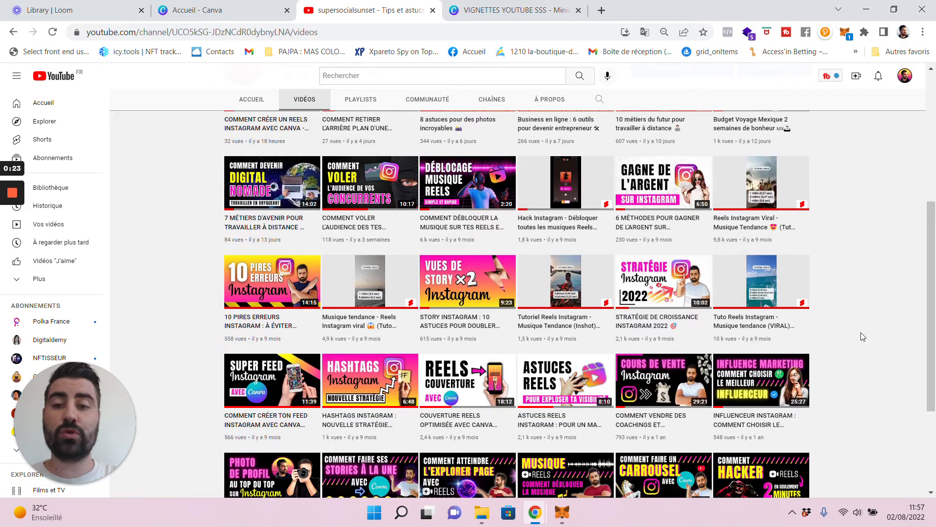
{"action": "scroll", "coordinate": [863, 337], "scroll_direction": "down", "scroll_amount": 2}
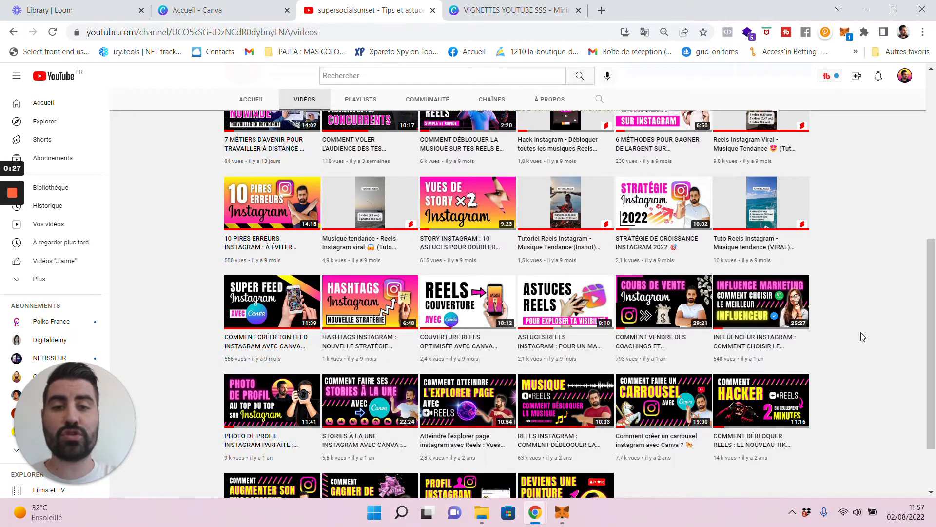
{"action": "scroll", "coordinate": [863, 336], "scroll_direction": "down", "scroll_amount": 1}
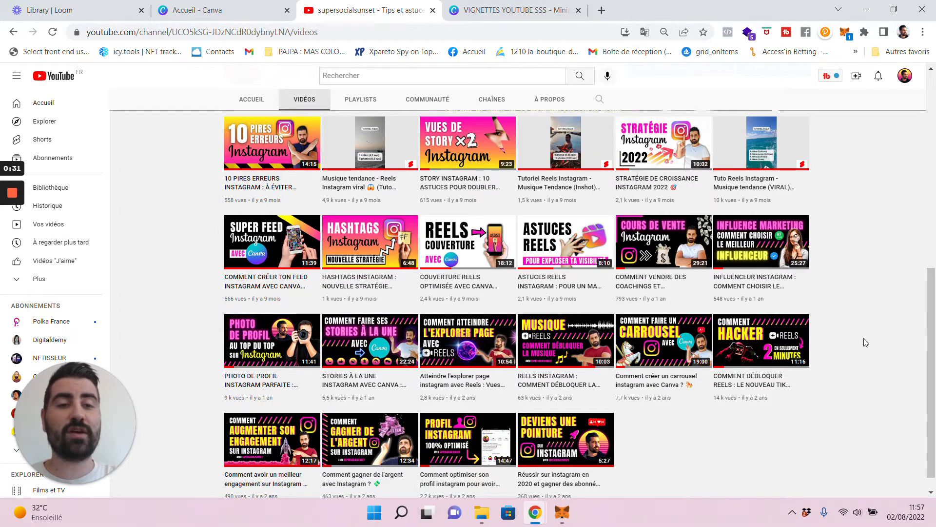
{"action": "scroll", "coordinate": [876, 248], "scroll_direction": "up", "scroll_amount": 3}
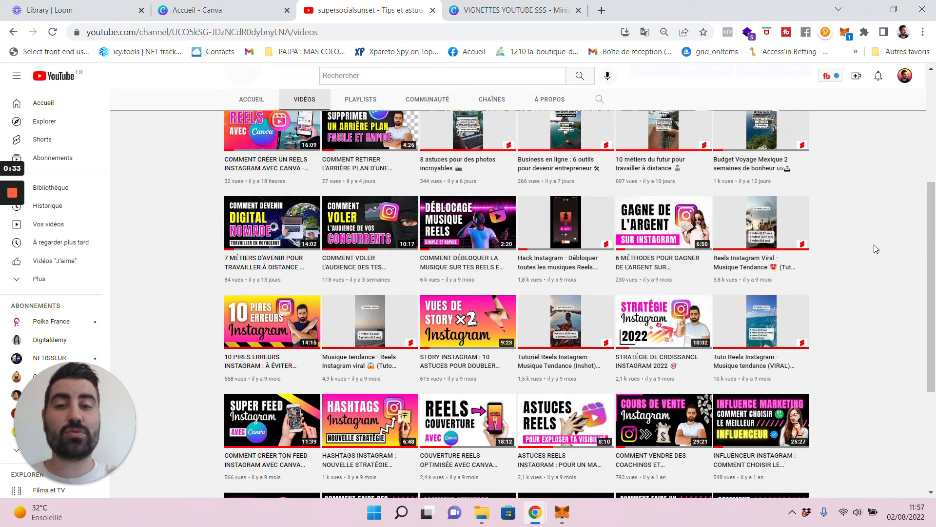
{"action": "scroll", "coordinate": [876, 248], "scroll_direction": "up", "scroll_amount": 2}
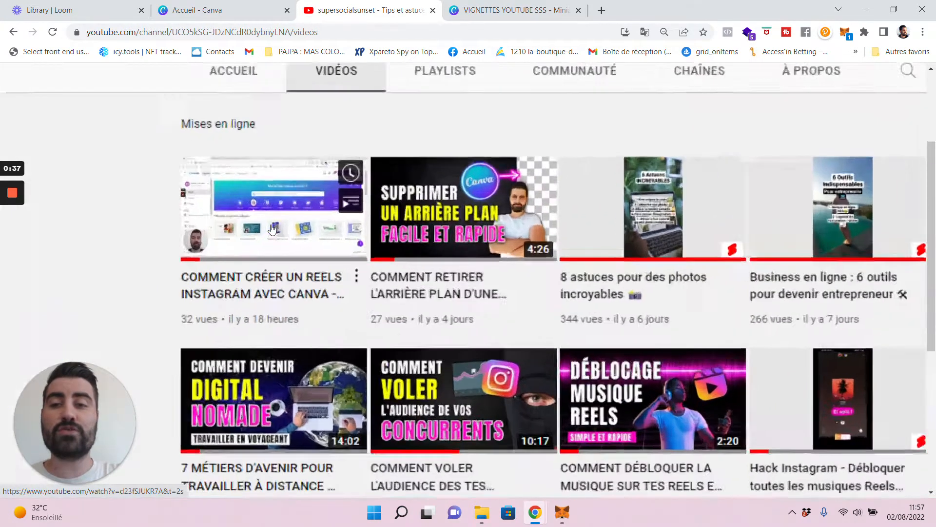
{"action": "scroll", "coordinate": [288, 206], "scroll_direction": "up", "scroll_amount": 5}
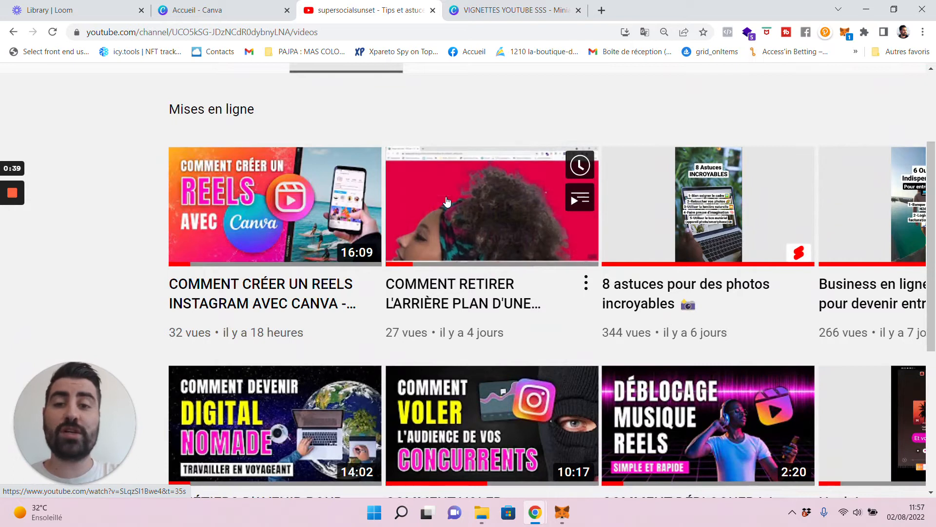
{"action": "scroll", "coordinate": [485, 210], "scroll_direction": "down", "scroll_amount": 3}
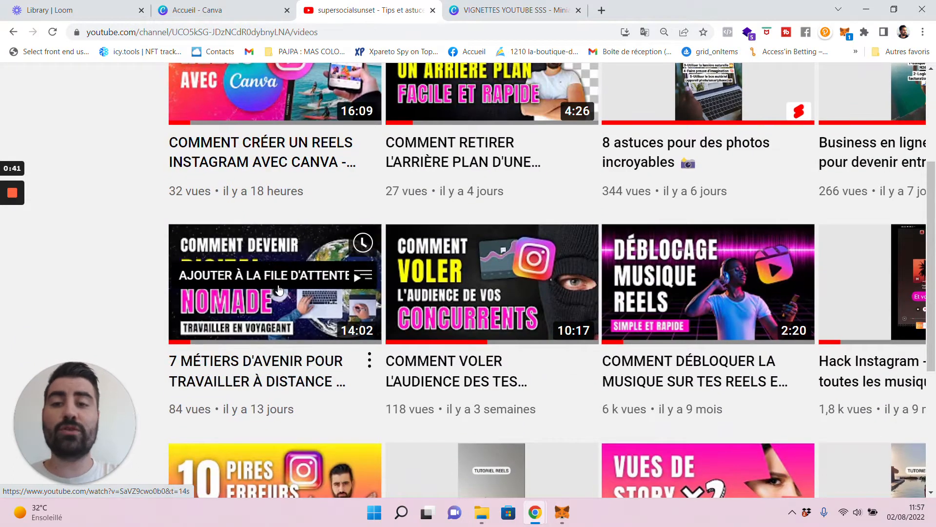
{"action": "scroll", "coordinate": [713, 286], "scroll_direction": "down", "scroll_amount": 4}
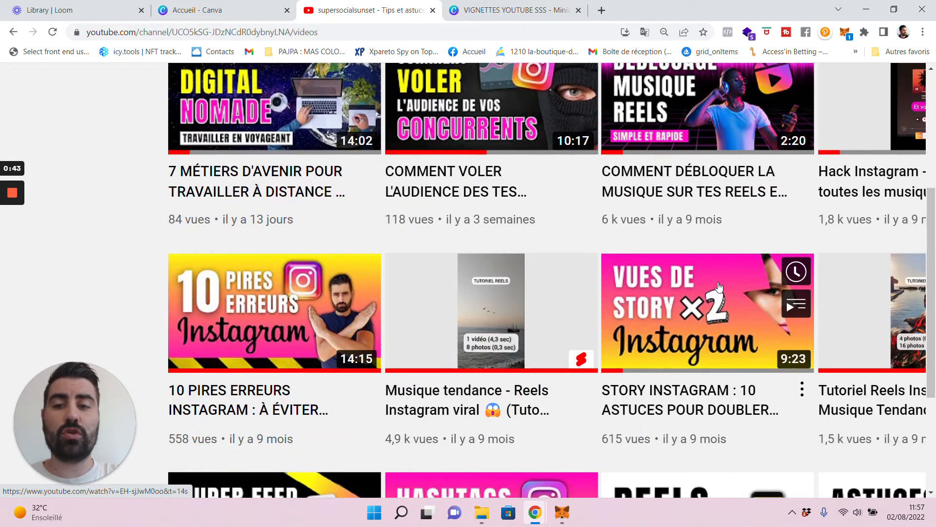
{"action": "scroll", "coordinate": [122, 242], "scroll_direction": "down", "scroll_amount": 5}
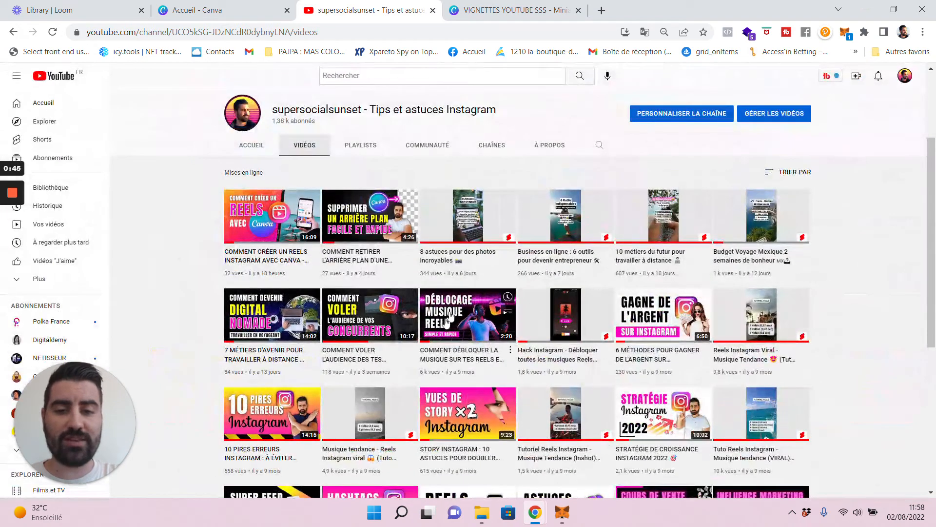
{"action": "scroll", "coordinate": [445, 319], "scroll_direction": "down", "scroll_amount": 3}
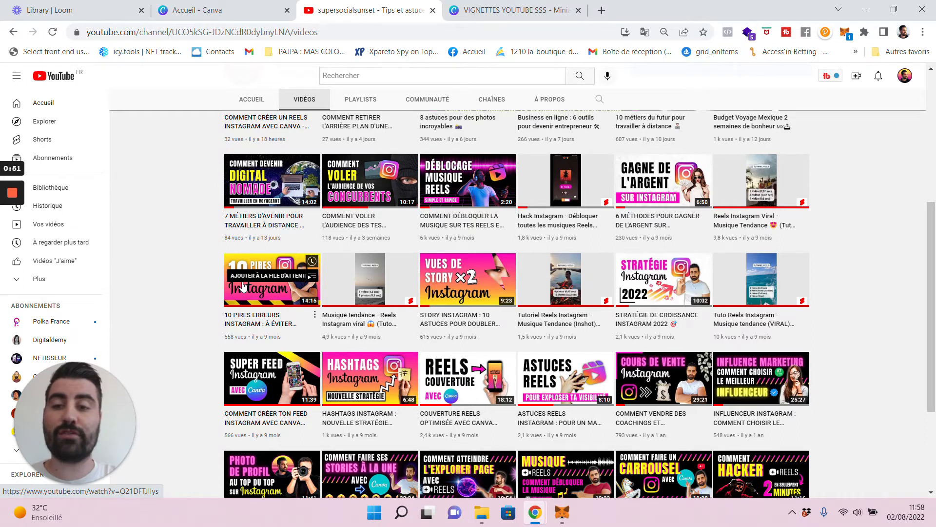
Examine up close the thumbnails of the "10 pires erreurs", "Super feed Instagram" and "Hashtags Instagram" videos.
{"action": "scroll", "coordinate": [198, 250], "scroll_direction": "up", "scroll_amount": 5}
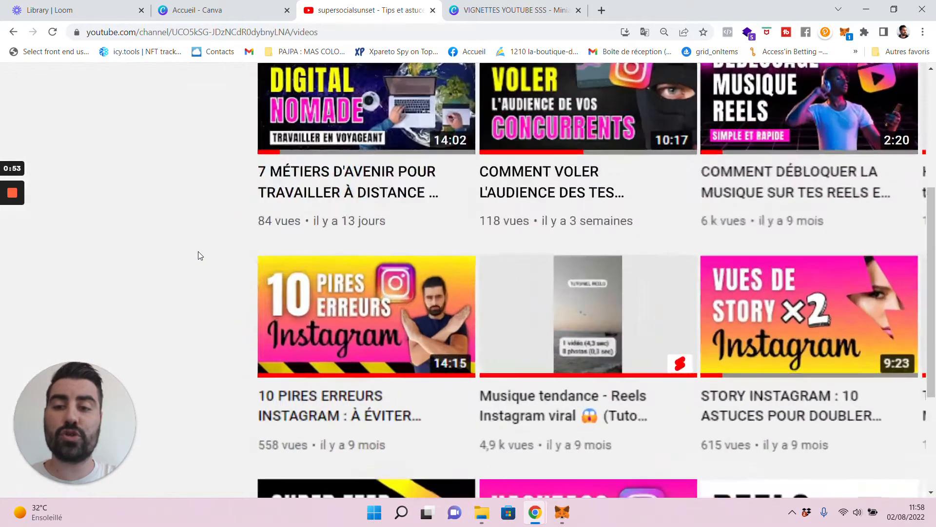
{"action": "scroll", "coordinate": [219, 283], "scroll_direction": "down", "scroll_amount": 1}
{"action": "scroll", "coordinate": [220, 283], "scroll_direction": "up", "scroll_amount": 1}
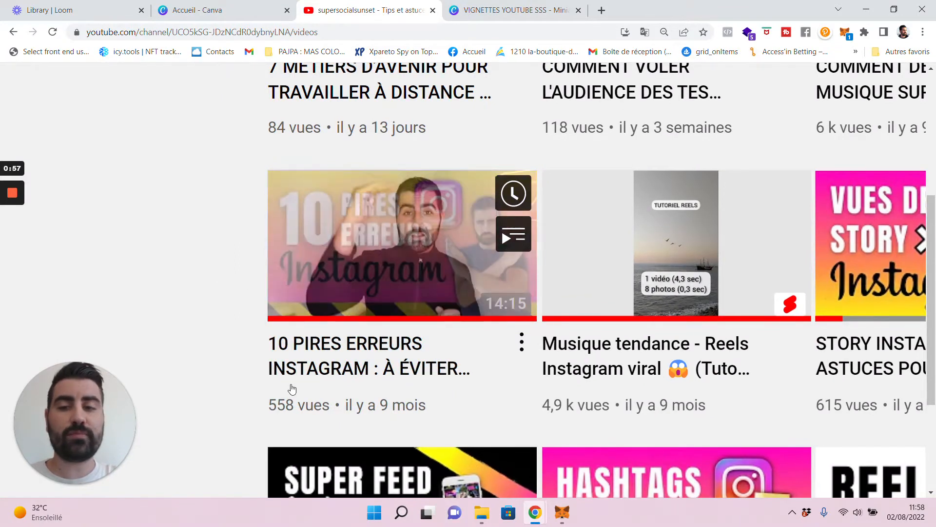
{"action": "scroll", "coordinate": [666, 389], "scroll_direction": "down", "scroll_amount": 1}
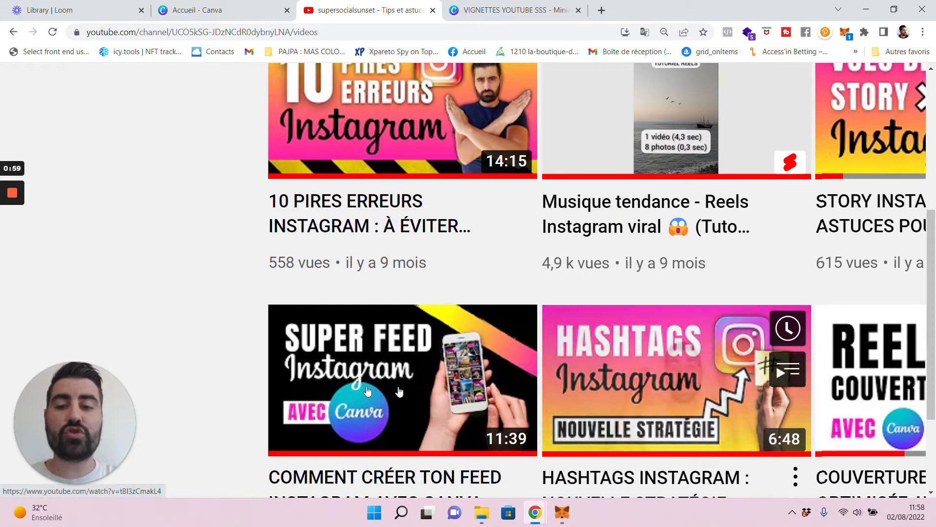
{"action": "scroll", "coordinate": [792, 327], "scroll_direction": "down", "scroll_amount": 2}
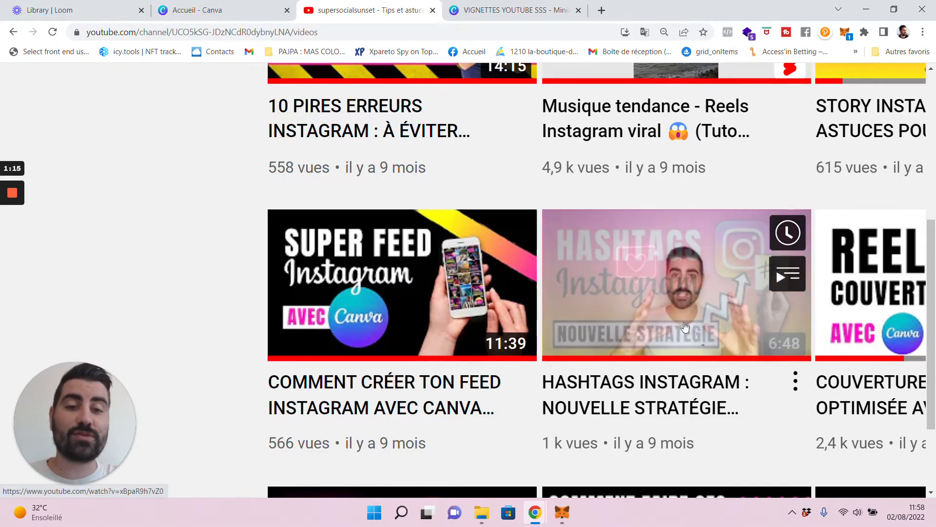
{"action": "scroll", "coordinate": [683, 320], "scroll_direction": "down", "scroll_amount": 5}
{"action": "scroll", "coordinate": [850, 343], "scroll_direction": "down", "scroll_amount": 3}
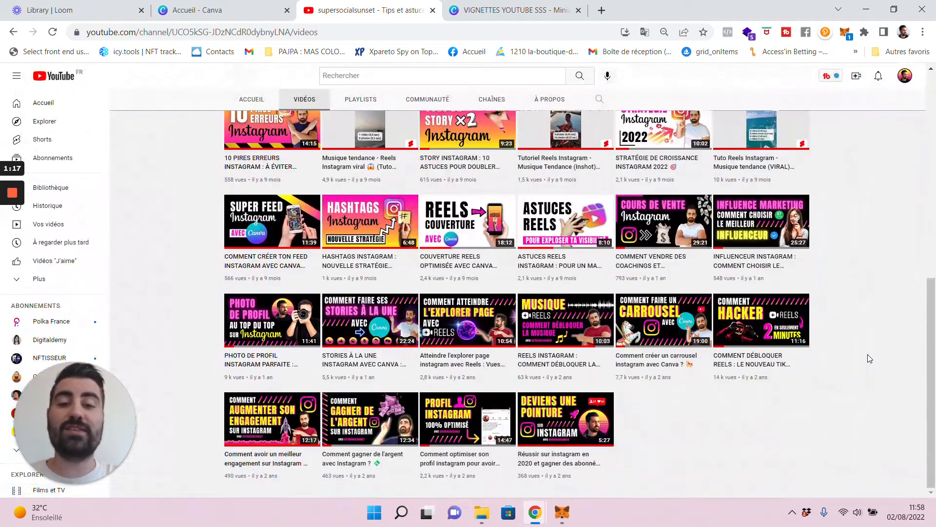
Examine the channel's oldest video thumbnails up close and compare their style with the newer ones above them.
{"action": "scroll", "coordinate": [867, 358], "scroll_direction": "up", "scroll_amount": 1}
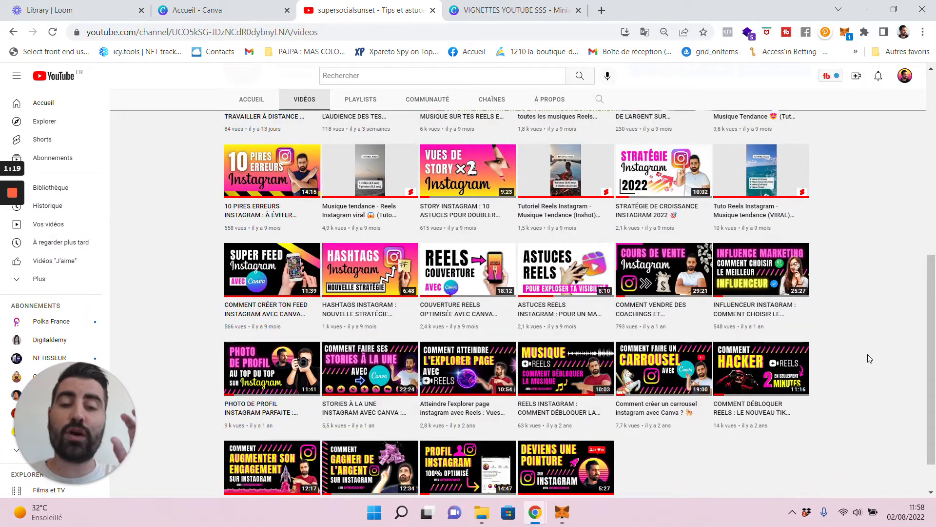
{"action": "scroll", "coordinate": [800, 258], "scroll_direction": "up", "scroll_amount": 5}
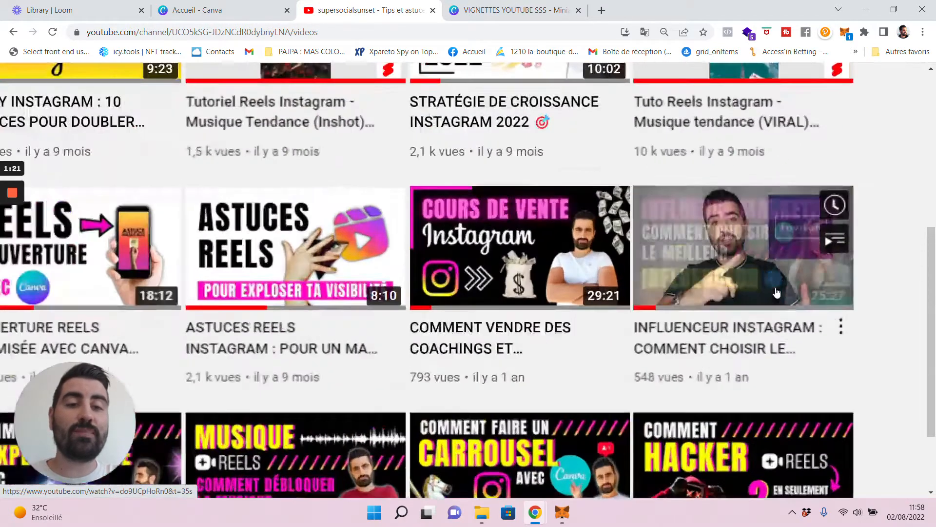
{"action": "scroll", "coordinate": [836, 337], "scroll_direction": "down", "scroll_amount": 4}
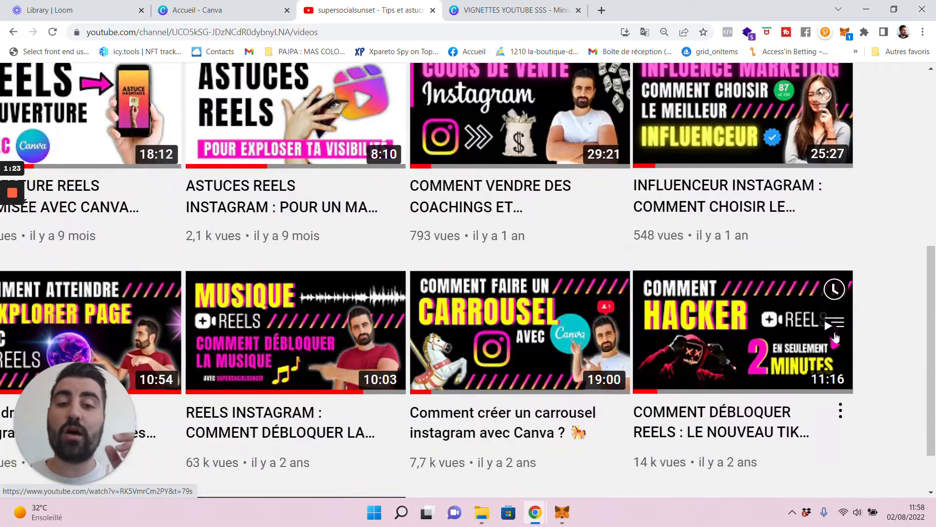
{"action": "scroll", "coordinate": [600, 397], "scroll_direction": "down", "scroll_amount": 3}
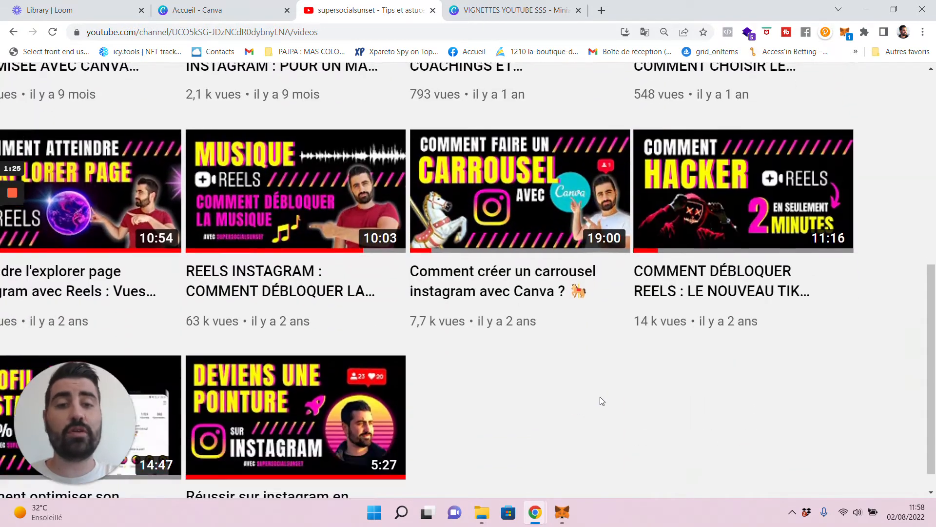
{"action": "scroll", "coordinate": [602, 401], "scroll_direction": "left", "scroll_amount": 2}
{"action": "scroll", "coordinate": [603, 401], "scroll_direction": "left", "scroll_amount": 8}
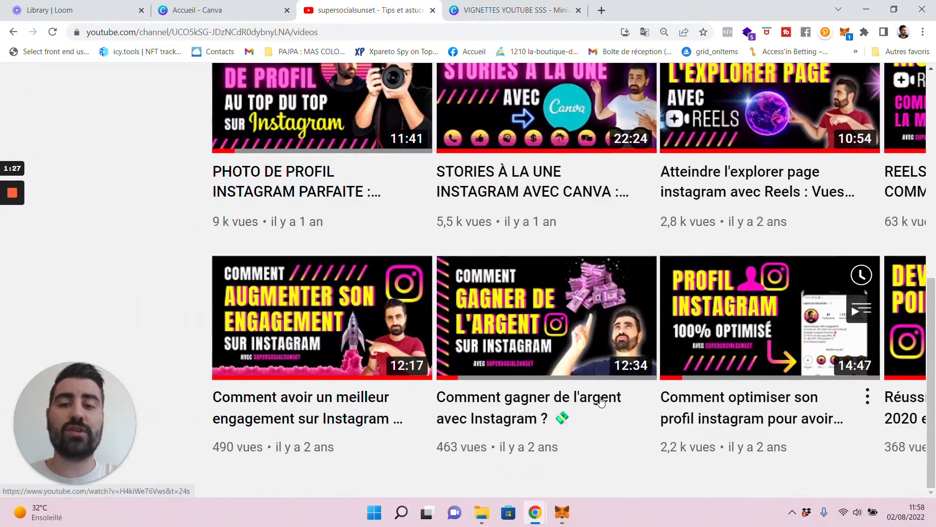
{"action": "scroll", "coordinate": [195, 256], "scroll_direction": "up", "scroll_amount": 8}
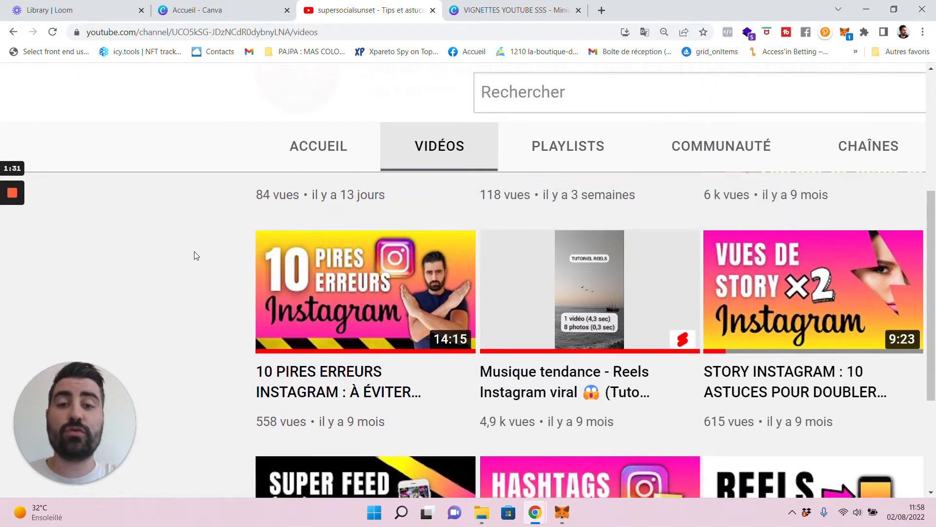
{"action": "scroll", "coordinate": [194, 255], "scroll_direction": "right", "scroll_amount": 4}
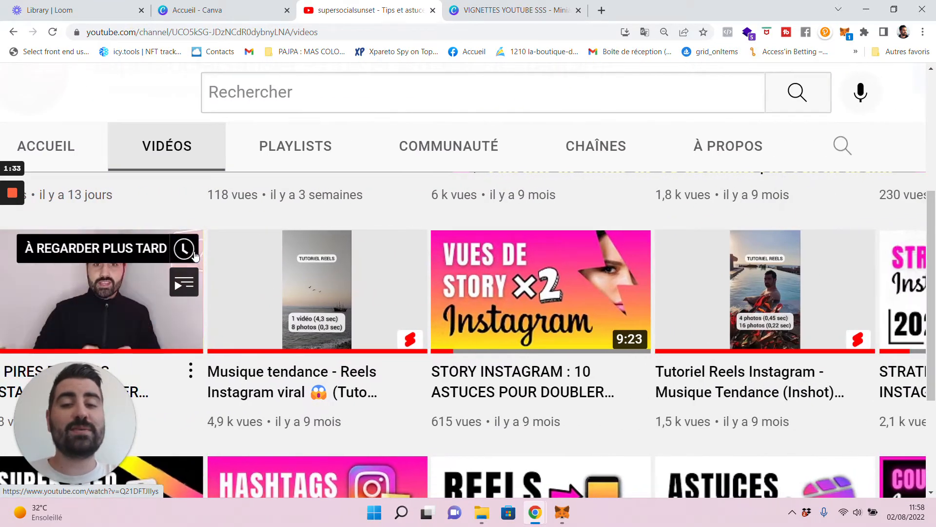
{"action": "scroll", "coordinate": [195, 256], "scroll_direction": "right", "scroll_amount": 3}
{"action": "scroll", "coordinate": [753, 300], "scroll_direction": "down", "scroll_amount": 3}
{"action": "scroll", "coordinate": [756, 298], "scroll_direction": "down", "scroll_amount": 2}
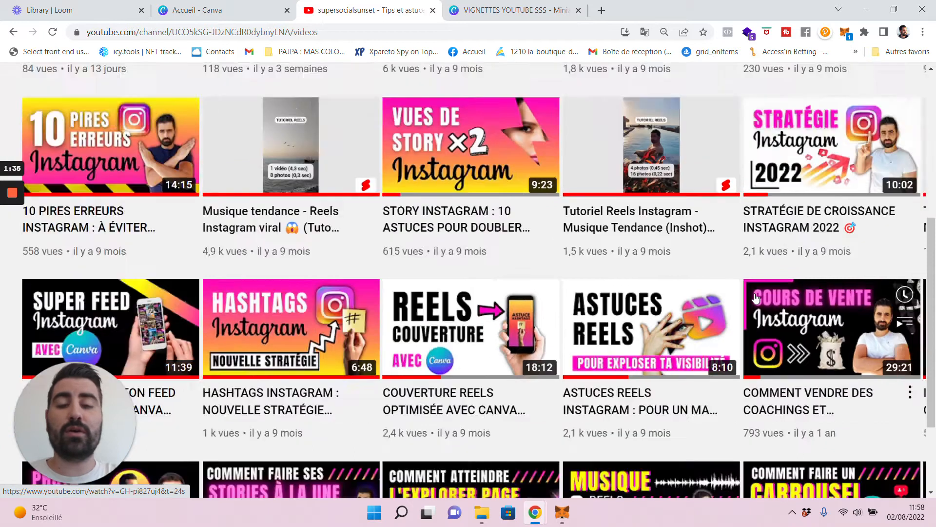
{"action": "scroll", "coordinate": [756, 298], "scroll_direction": "down", "scroll_amount": 3}
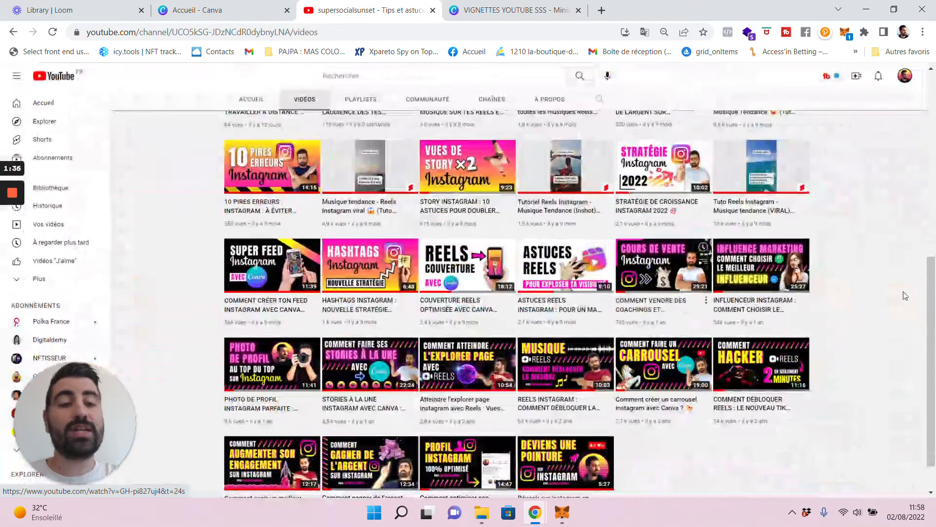
Switch to Canva, search for "vignette" and open the templates for the suggested Vignette YouTube format of 1280 × 720 px.
{"action": "left_click", "coordinate": [256, 10]}
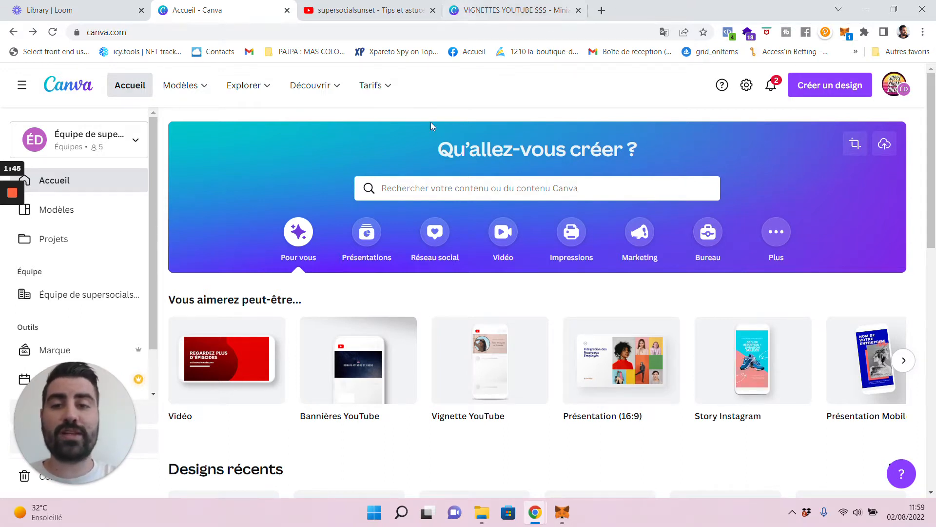
{"action": "left_click", "coordinate": [517, 188]}
{"action": "type", "text": "vignette"}
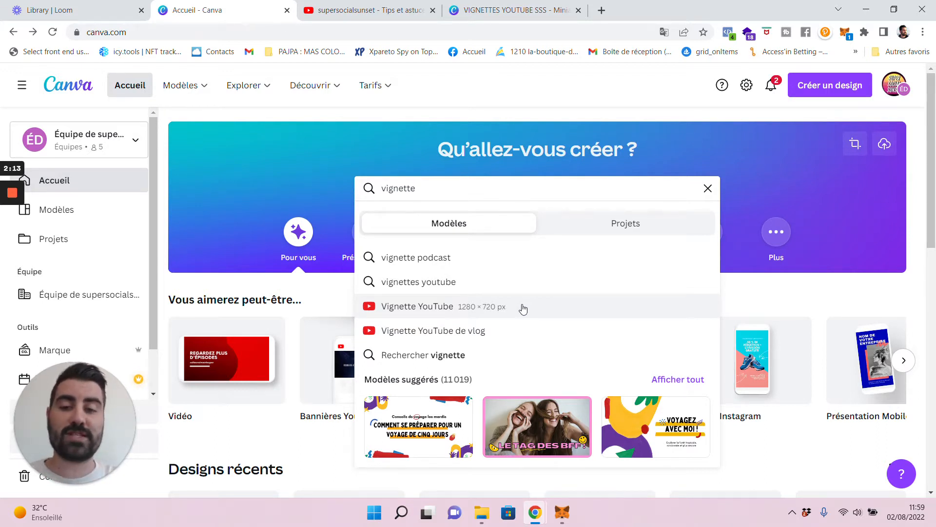
{"action": "left_click", "coordinate": [410, 313]}
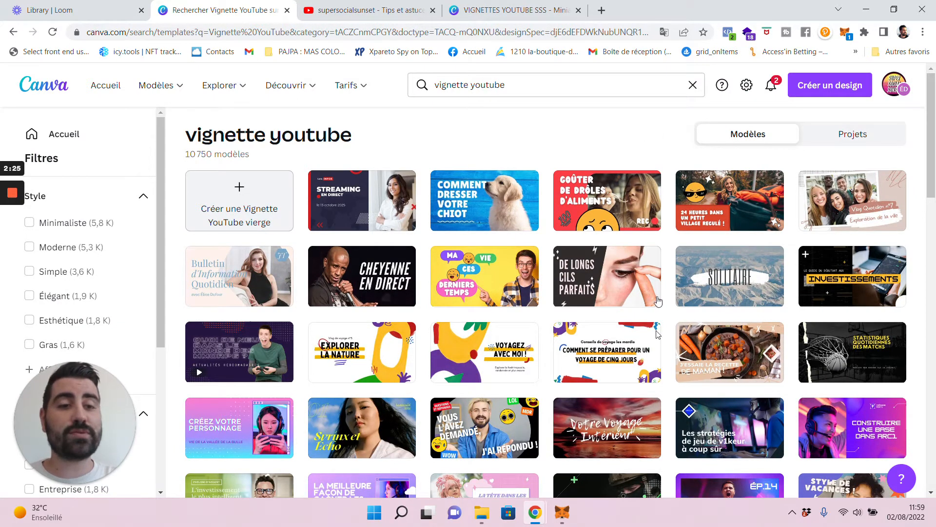
Browse the YouTube thumbnail templates and examine their layouts, text styles and images for design ideas.
{"action": "scroll", "coordinate": [656, 275], "scroll_direction": "down", "scroll_amount": 7}
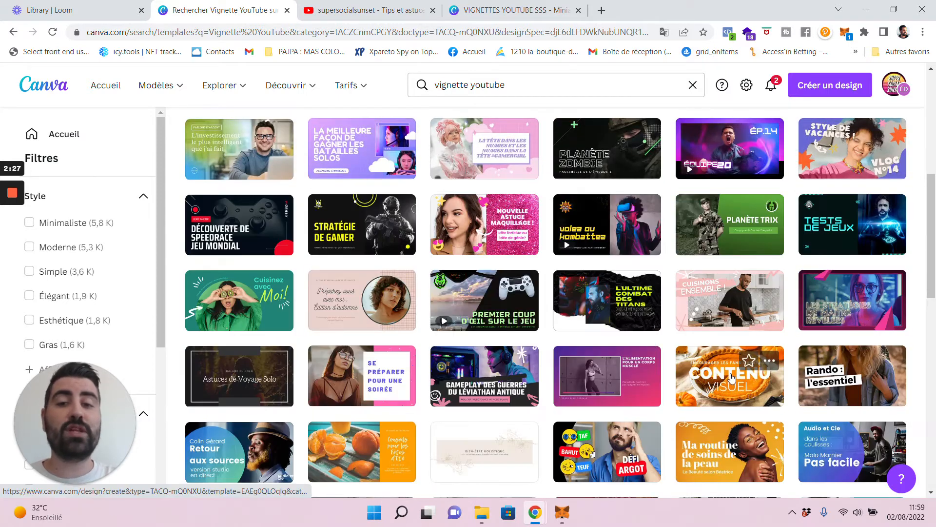
{"action": "scroll", "coordinate": [731, 377], "scroll_direction": "down", "scroll_amount": 3}
{"action": "scroll", "coordinate": [732, 377], "scroll_direction": "down", "scroll_amount": 2}
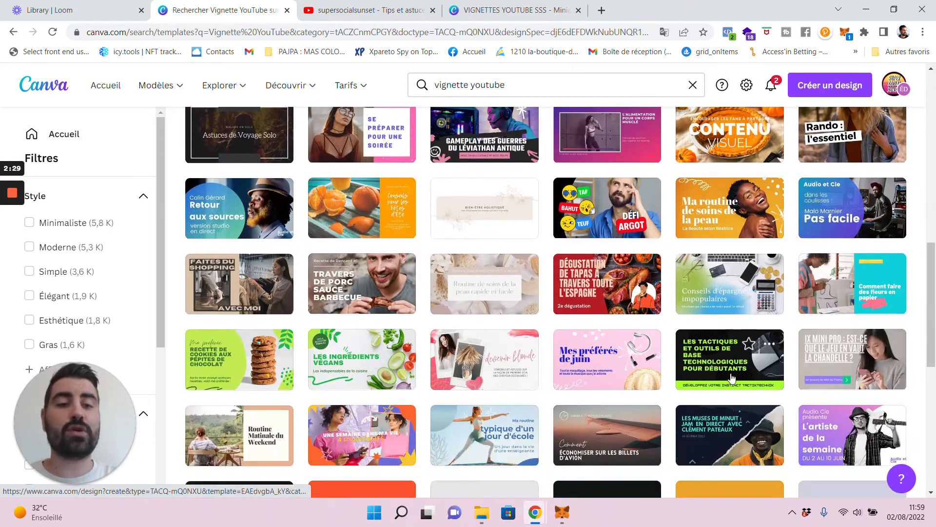
{"action": "scroll", "coordinate": [732, 377], "scroll_direction": "down", "scroll_amount": 2}
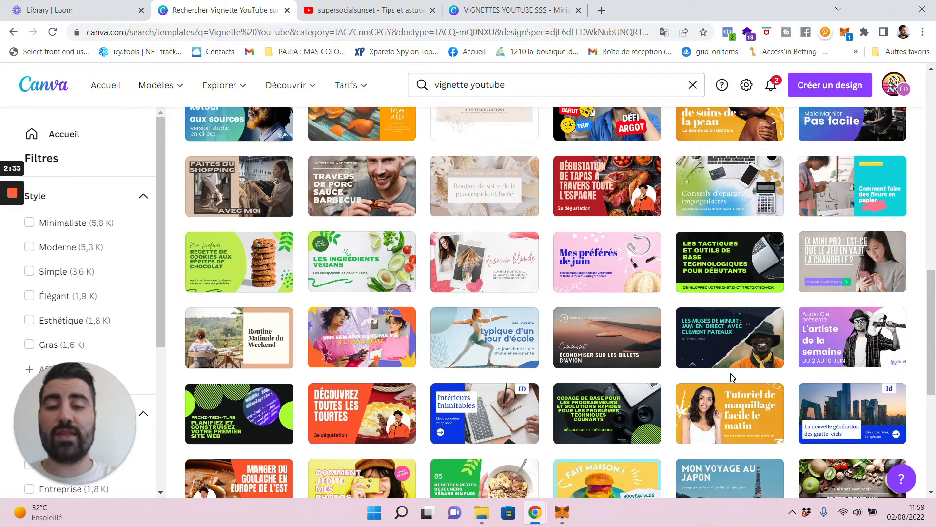
{"action": "scroll", "coordinate": [732, 377], "scroll_direction": "down", "scroll_amount": 3}
{"action": "scroll", "coordinate": [731, 377], "scroll_direction": "down", "scroll_amount": 2}
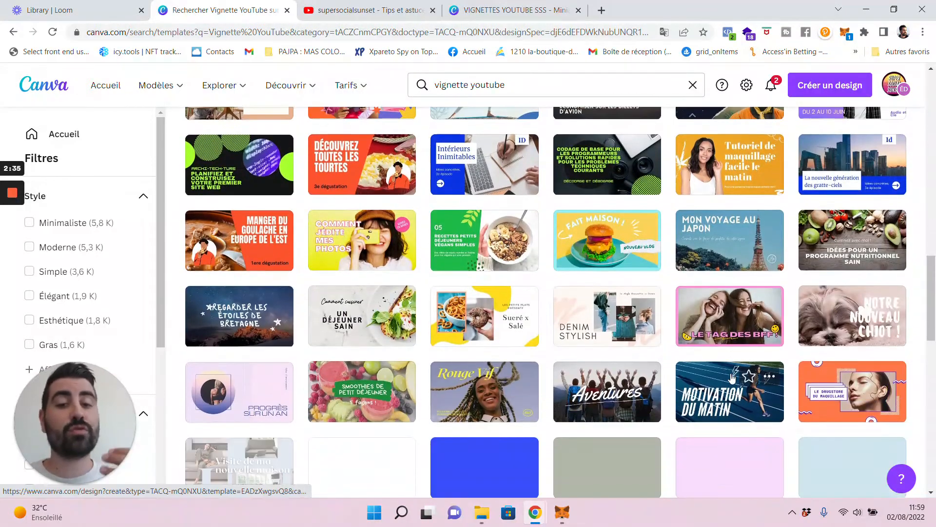
{"action": "scroll", "coordinate": [732, 377], "scroll_direction": "down", "scroll_amount": 2}
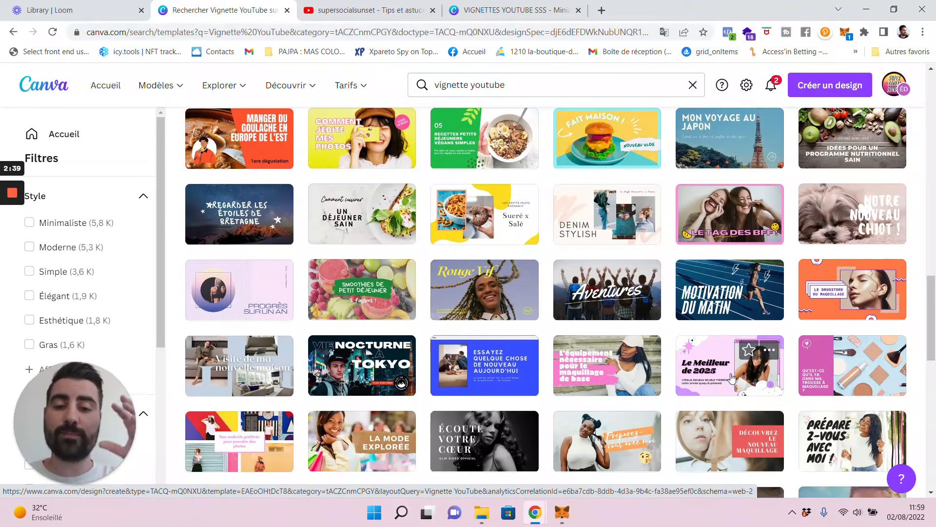
{"action": "scroll", "coordinate": [732, 377], "scroll_direction": "down", "scroll_amount": 4}
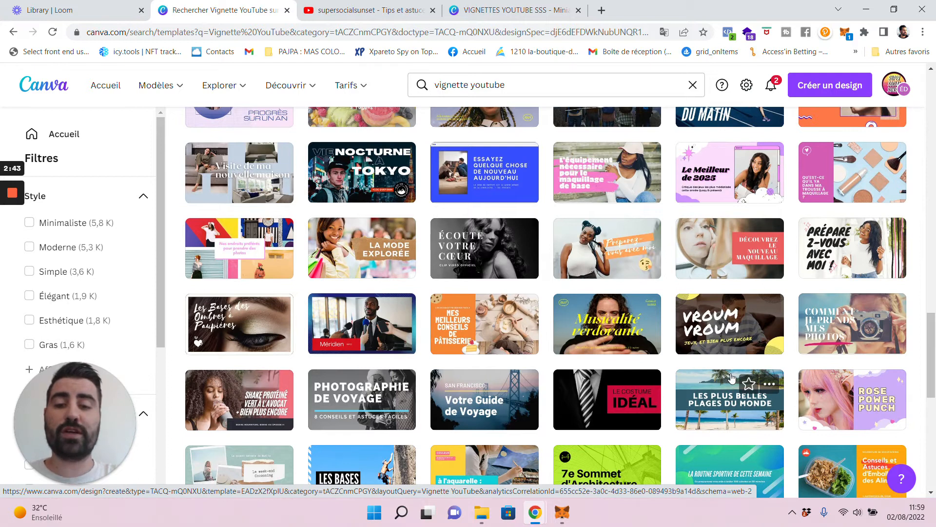
Browse the Vignette YouTube templates and open the black and yellow "Stratégie de gamer" template as a new design.
{"action": "scroll", "coordinate": [732, 377], "scroll_direction": "down", "scroll_amount": 3}
{"action": "scroll", "coordinate": [731, 378], "scroll_direction": "down", "scroll_amount": 4}
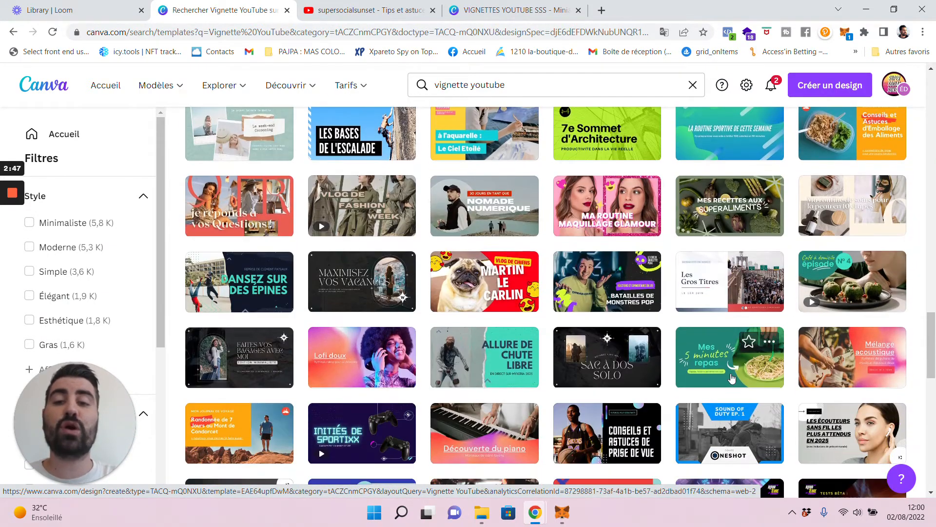
{"action": "scroll", "coordinate": [596, 252], "scroll_direction": "up", "scroll_amount": 20}
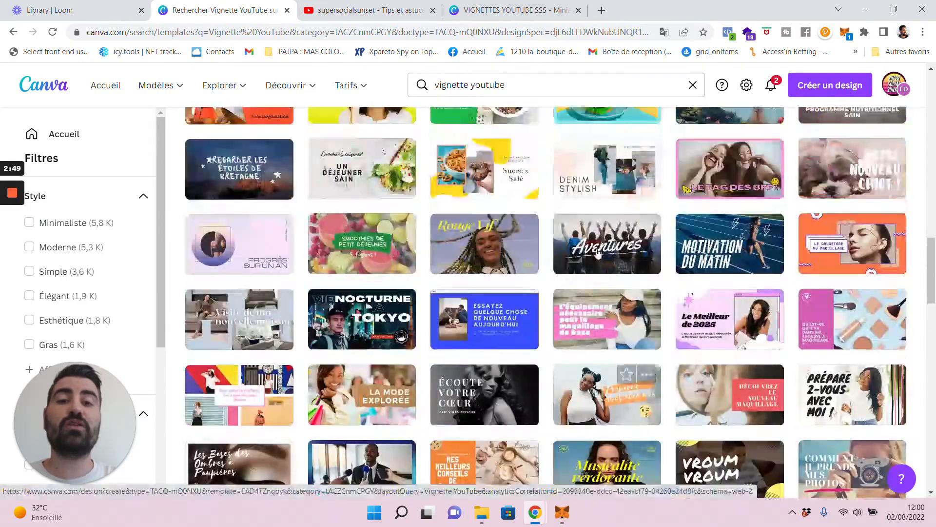
{"action": "scroll", "coordinate": [596, 252], "scroll_direction": "up", "scroll_amount": 10}
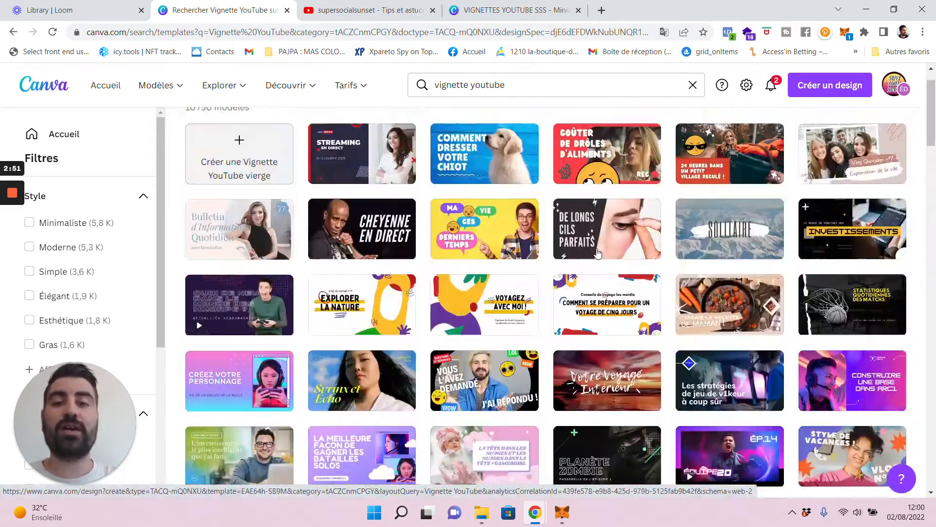
{"action": "scroll", "coordinate": [597, 252], "scroll_direction": "down", "scroll_amount": 3}
{"action": "scroll", "coordinate": [597, 253], "scroll_direction": "down", "scroll_amount": 3}
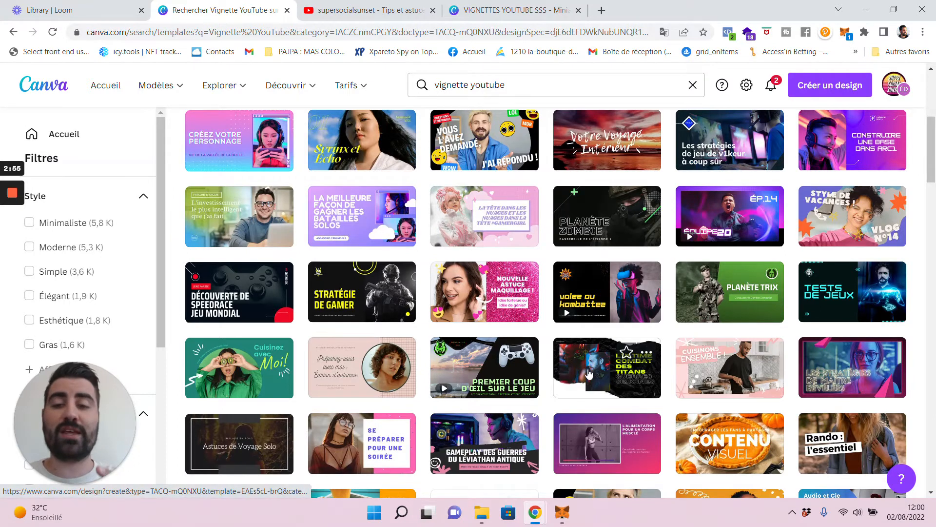
{"action": "left_click", "coordinate": [350, 295]}
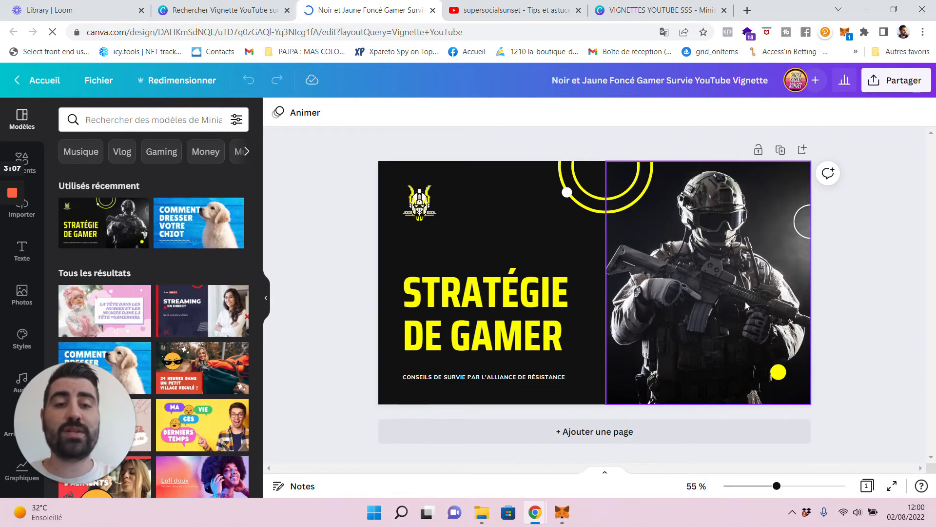
Recolour the "Stratégie de gamer" title with the medium teal of the Camille palette.
{"action": "left_click", "coordinate": [487, 317]}
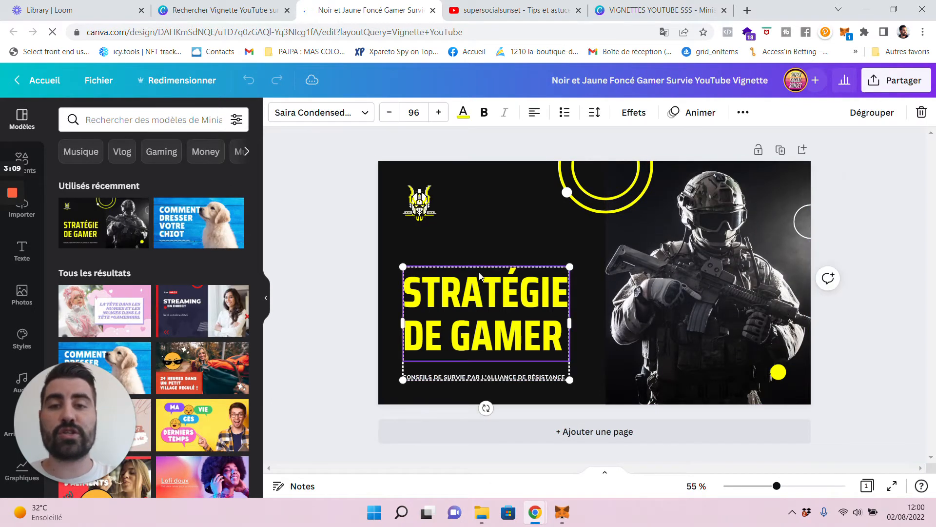
{"action": "left_click", "coordinate": [462, 117]}
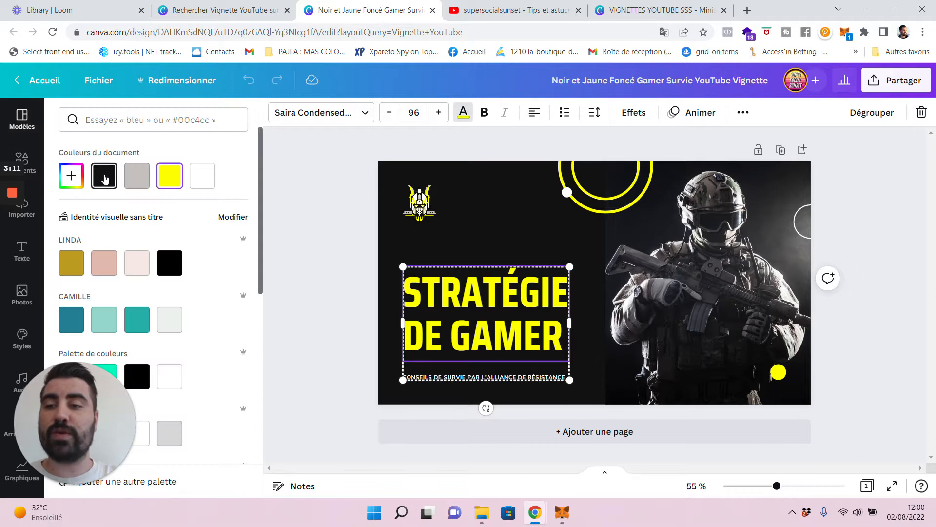
{"action": "left_click", "coordinate": [137, 320]}
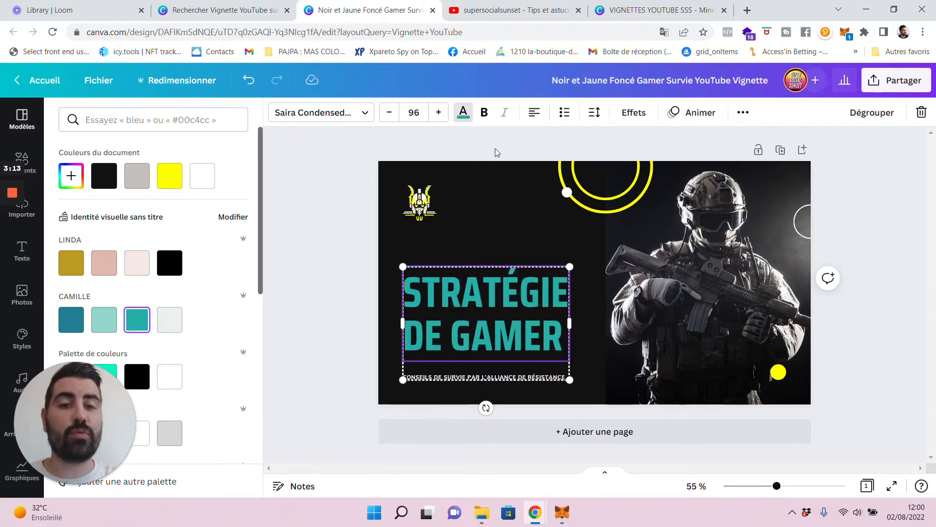
Flip the soldier photo horizontally and reposition it so it extends slightly past the thumbnail's right edge.
{"action": "left_click_drag", "start_coordinate": [729, 267], "coordinate": [666, 304]}
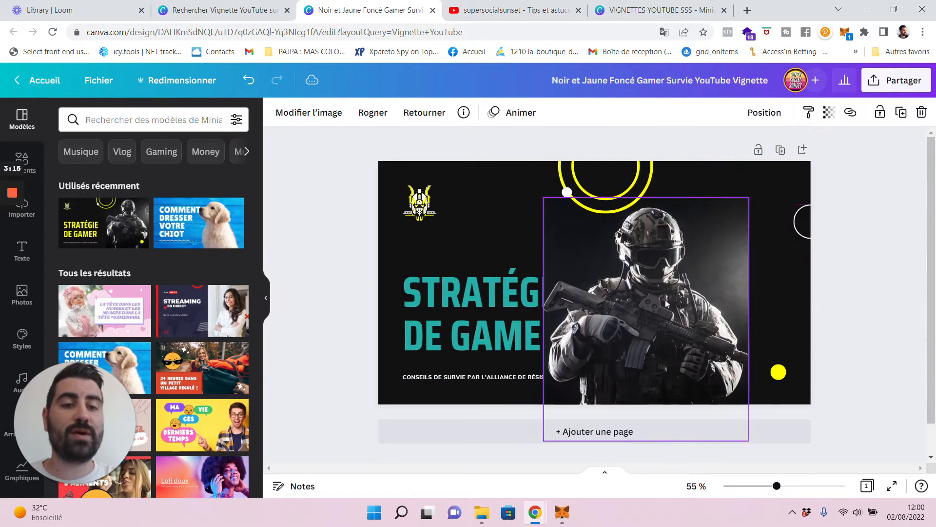
{"action": "left_click", "coordinate": [425, 113]}
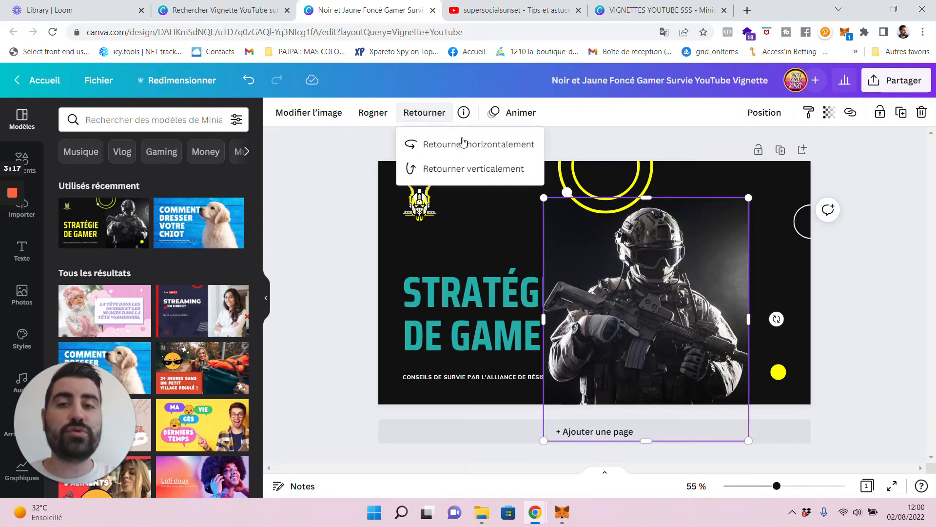
{"action": "left_click", "coordinate": [470, 144]}
{"action": "left_click_drag", "start_coordinate": [617, 290], "coordinate": [696, 252]}
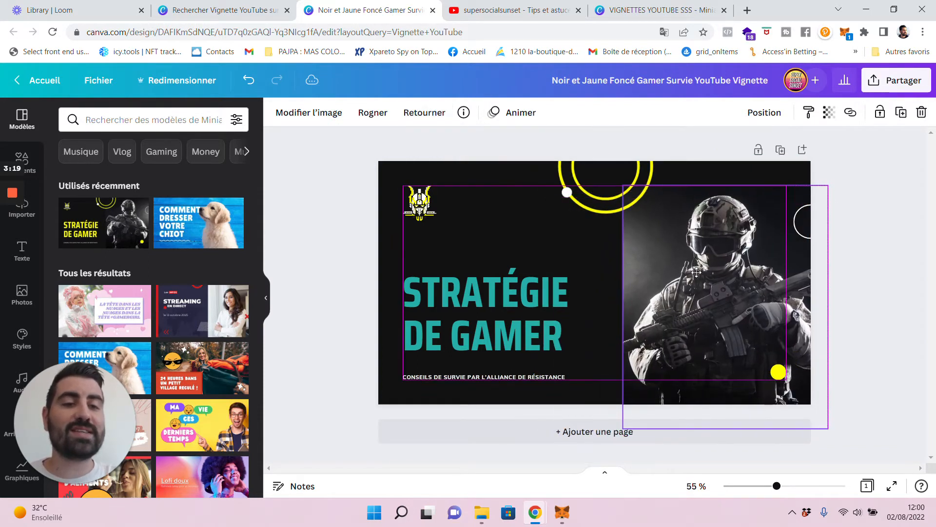
{"action": "left_click", "coordinate": [876, 250]}
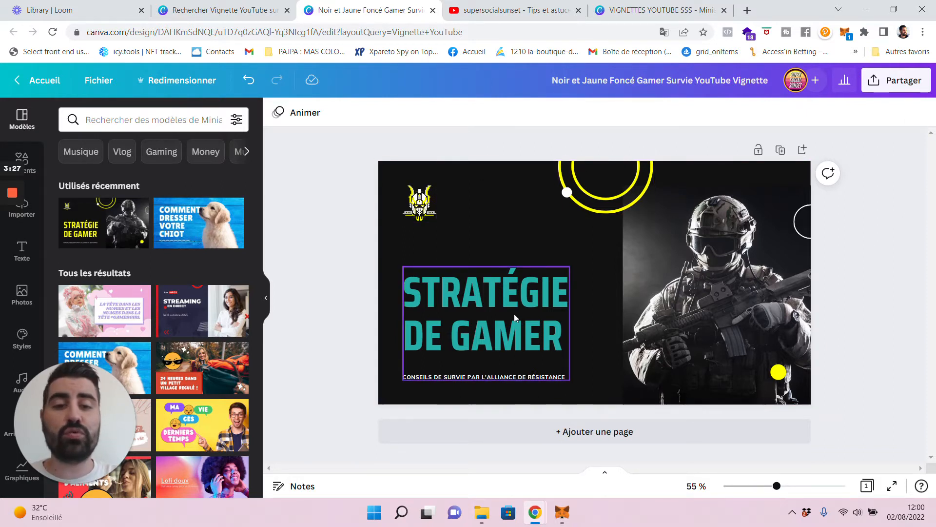
Return to the Vignette YouTube template results and create a blank Vignette YouTube design.
{"action": "left_click", "coordinate": [231, 16]}
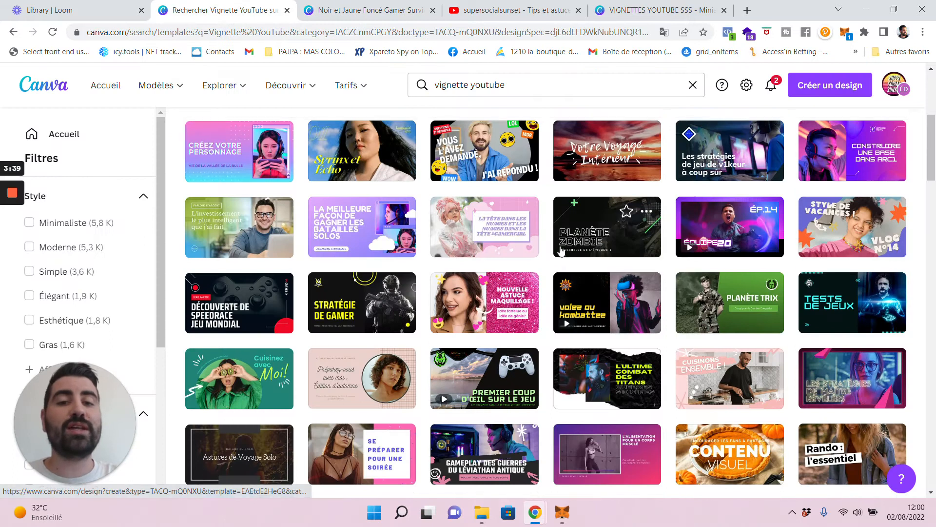
{"action": "scroll", "coordinate": [561, 252], "scroll_direction": "down", "scroll_amount": 1}
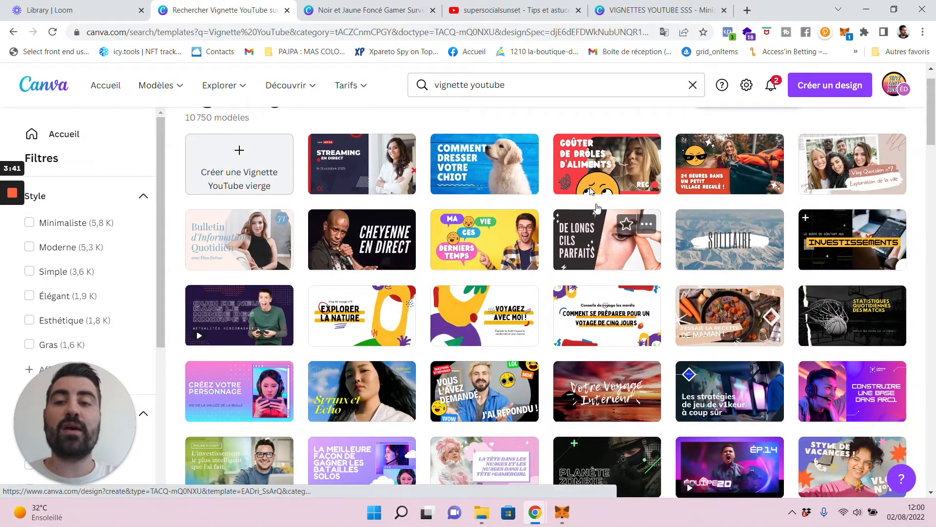
{"action": "mouse_move", "coordinate": [449, 195]}
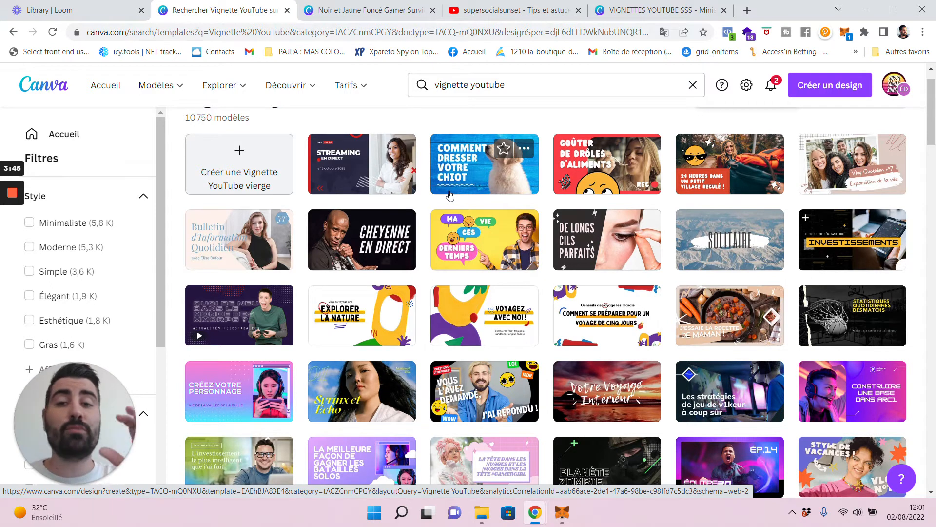
{"action": "left_click", "coordinate": [254, 156]}
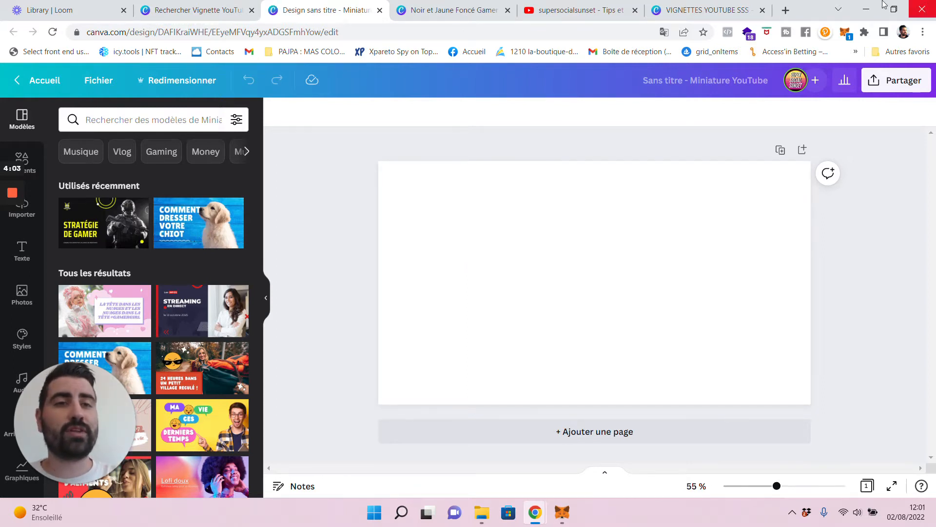
Switch to the VIGNETTES YOUTUBE SSS design and view the "Comment devenir digital nomade" thumbnail on page 1.
{"action": "left_click", "coordinate": [726, 16]}
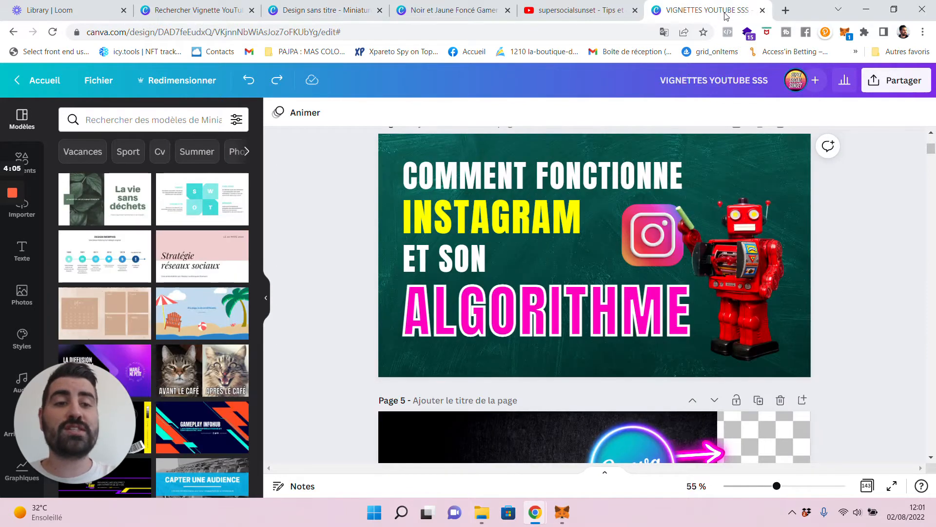
{"action": "scroll", "coordinate": [875, 227], "scroll_direction": "up", "scroll_amount": 5}
{"action": "scroll", "coordinate": [875, 227], "scroll_direction": "up", "scroll_amount": 6}
{"action": "scroll", "coordinate": [875, 227], "scroll_direction": "up", "scroll_amount": 5}
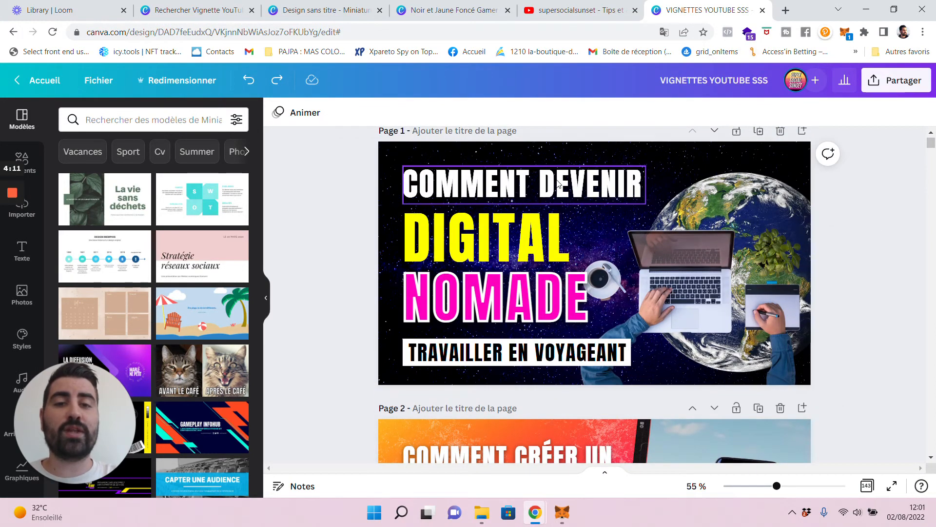
Try moving the "Comment devenir" heading and the laptop image on page 1, undoing each move.
{"action": "left_click_drag", "start_coordinate": [558, 184], "coordinate": [559, 177]}
{"action": "left_click", "coordinate": [249, 80]}
{"action": "left_click_drag", "start_coordinate": [722, 263], "coordinate": [700, 220]}
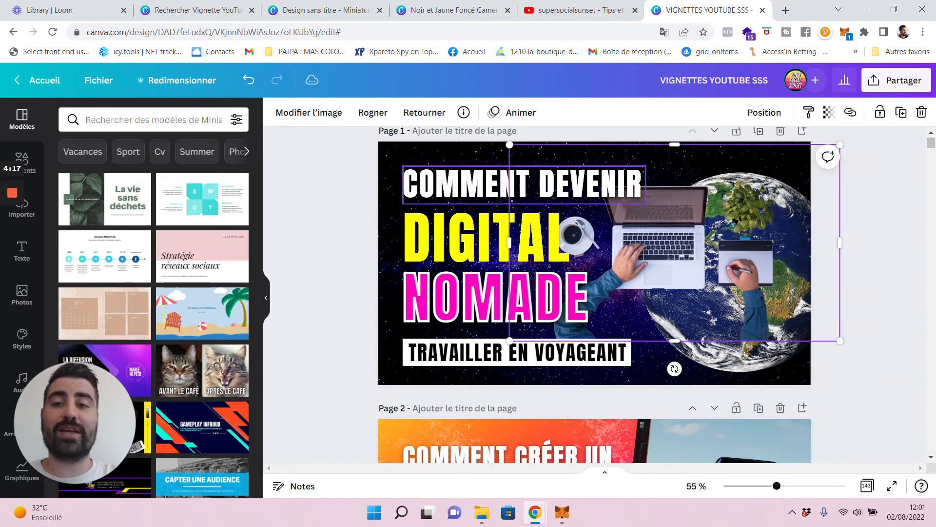
{"action": "left_click", "coordinate": [249, 80]}
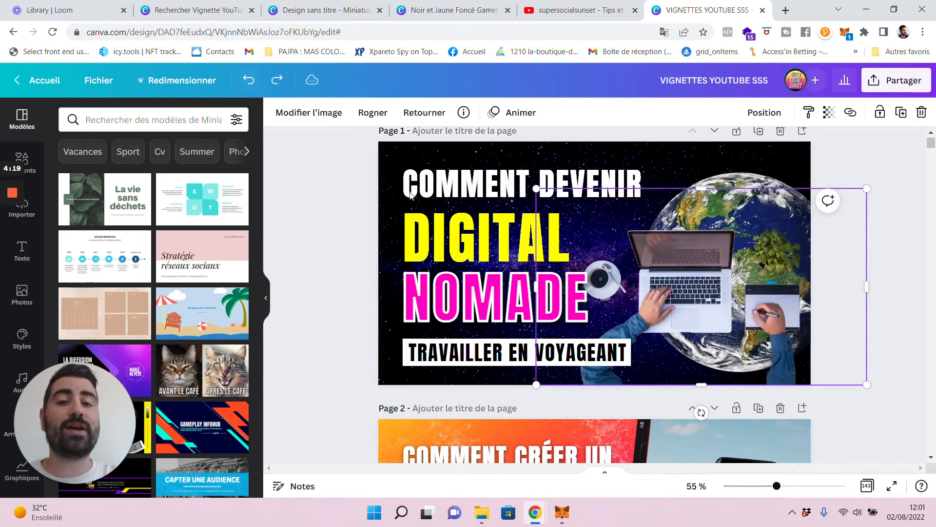
{"action": "left_click", "coordinate": [314, 204]}
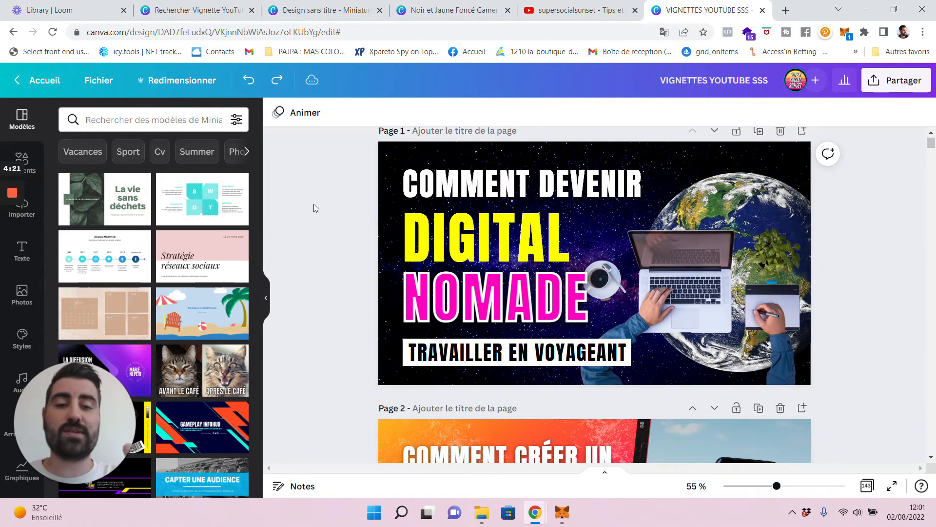
Examine the Reels thumbnail on page 2 and compare it up close with its published version on the YouTube channel.
{"action": "scroll", "coordinate": [506, 298], "scroll_direction": "down", "scroll_amount": 3}
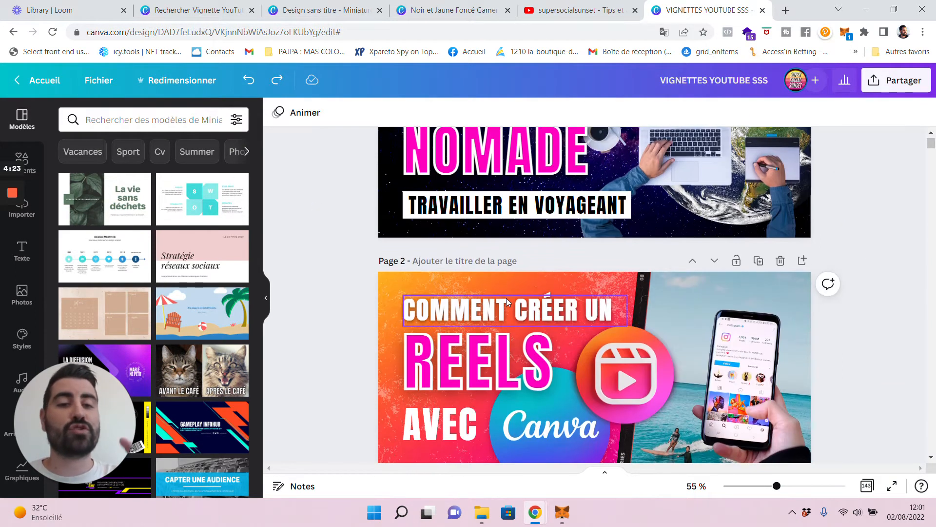
{"action": "scroll", "coordinate": [506, 297], "scroll_direction": "down", "scroll_amount": 2}
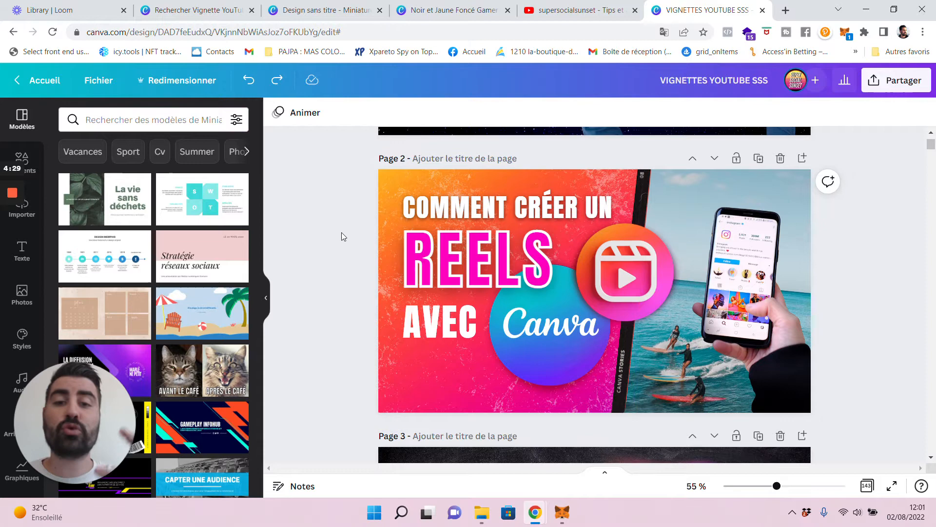
{"action": "left_click", "coordinate": [575, 10]}
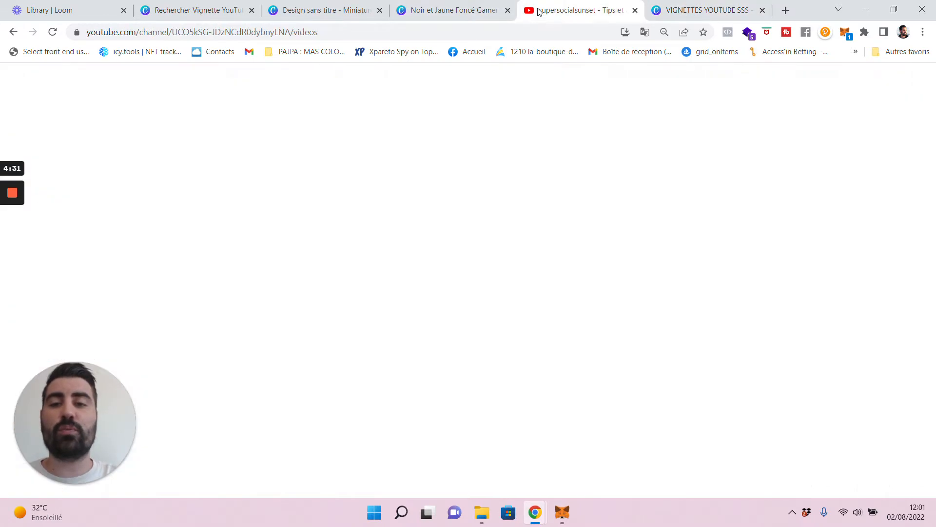
{"action": "scroll", "coordinate": [386, 170], "scroll_direction": "up", "scroll_amount": 1}
{"action": "scroll", "coordinate": [386, 170], "scroll_direction": "up", "scroll_amount": 7}
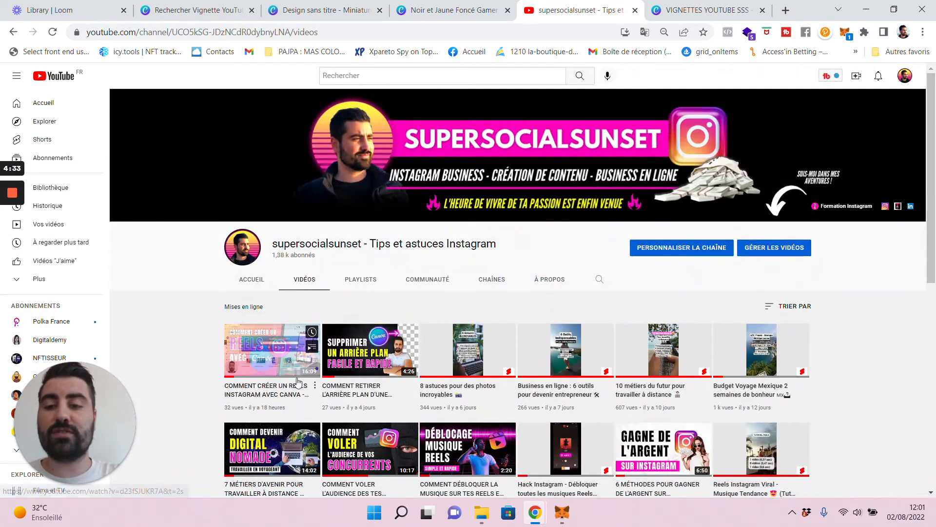
{"action": "scroll", "coordinate": [298, 383], "scroll_direction": "up", "scroll_amount": 5}
{"action": "scroll", "coordinate": [298, 383], "scroll_direction": "left", "scroll_amount": 2}
{"action": "scroll", "coordinate": [298, 383], "scroll_direction": "left", "scroll_amount": 1}
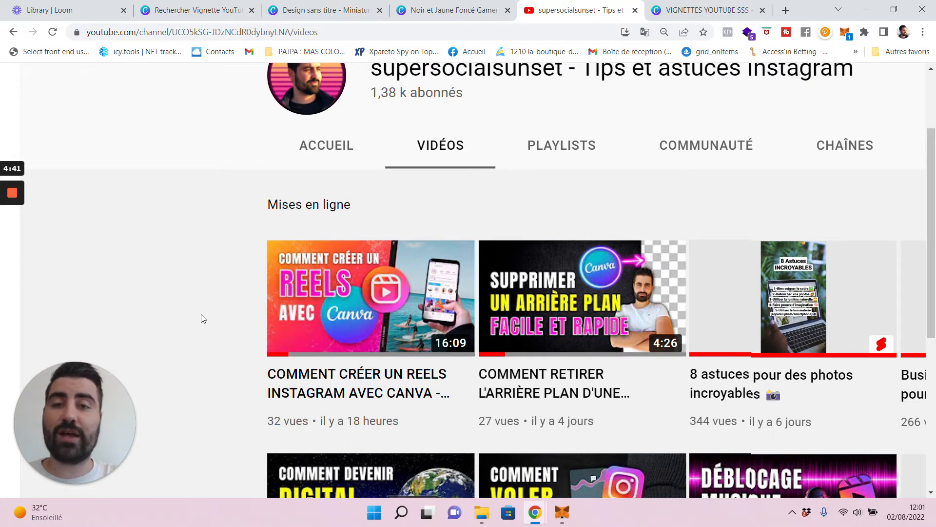
{"action": "key", "text": "ctrl+minus"}
{"action": "key", "text": "ctrl+minus"}
{"action": "key", "text": "ctrl+minus"}
{"action": "key", "text": "ctrl+minus"}
{"action": "key", "text": "ctrl+minus"}
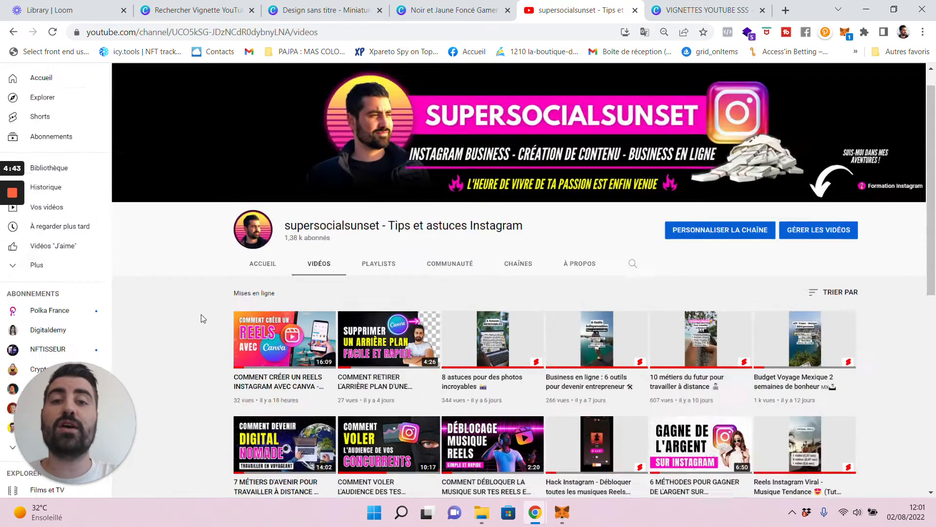
{"action": "scroll", "coordinate": [203, 319], "scroll_direction": "down", "scroll_amount": 1}
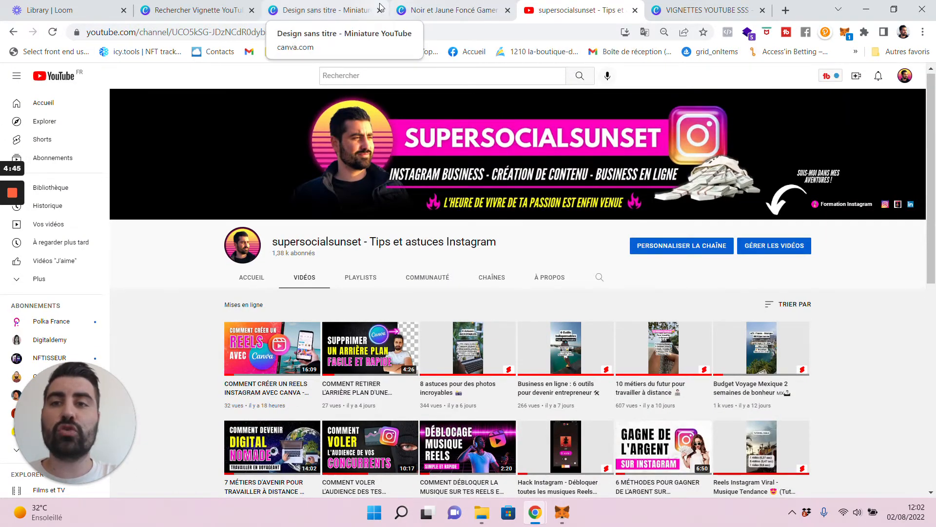
Return to the blank YouTube thumbnail design and search the elements for "arrière plan".
{"action": "left_click", "coordinate": [350, 8]}
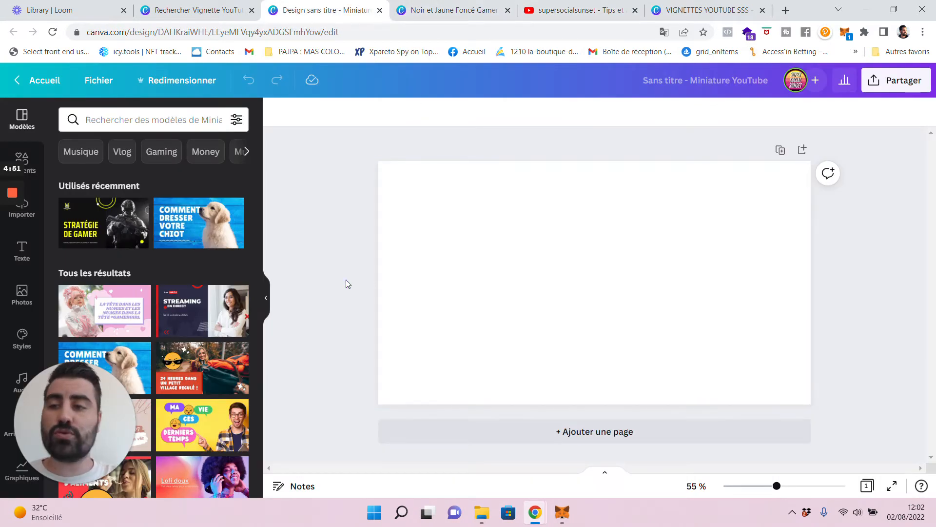
{"action": "scroll", "coordinate": [35, 156], "scroll_direction": "down", "scroll_amount": 1}
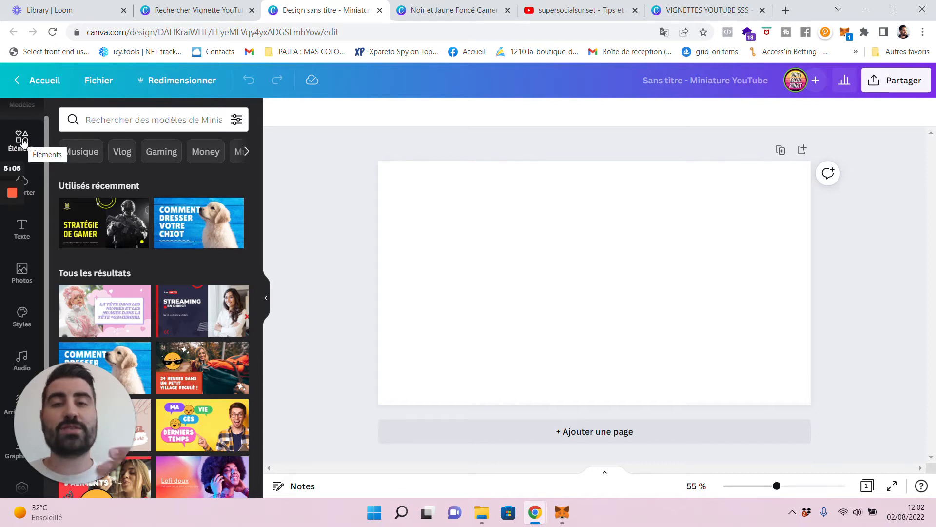
{"action": "left_click", "coordinate": [22, 140]}
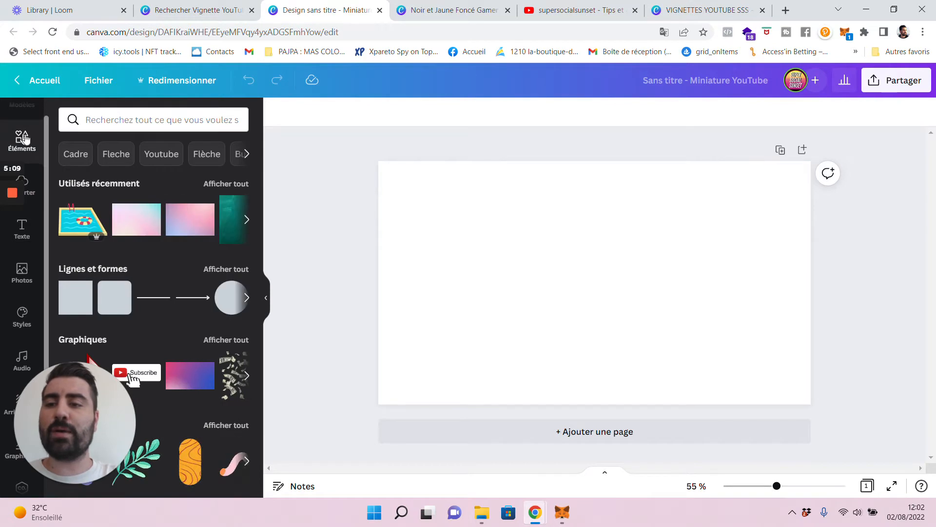
{"action": "left_click", "coordinate": [161, 120]}
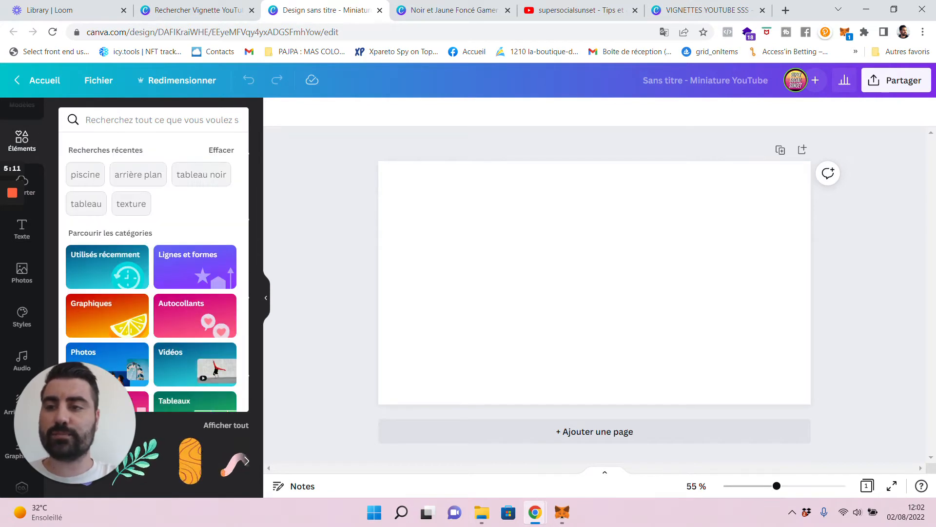
{"action": "type", "text": "arriere ^pl"}
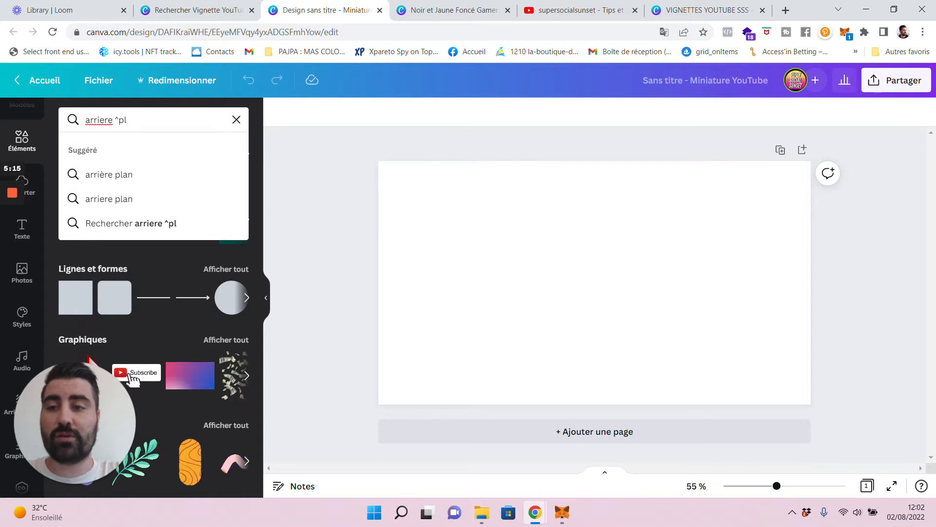
{"action": "key", "text": "shift+Left"}
{"action": "key", "text": "shift+Left"}
{"action": "key", "text": "shift+Left"}
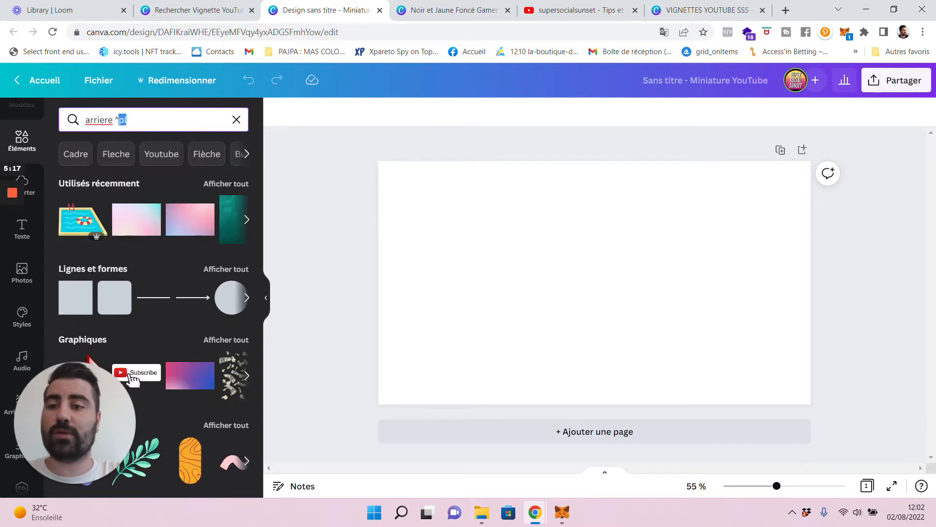
{"action": "type", "text": "plan"}
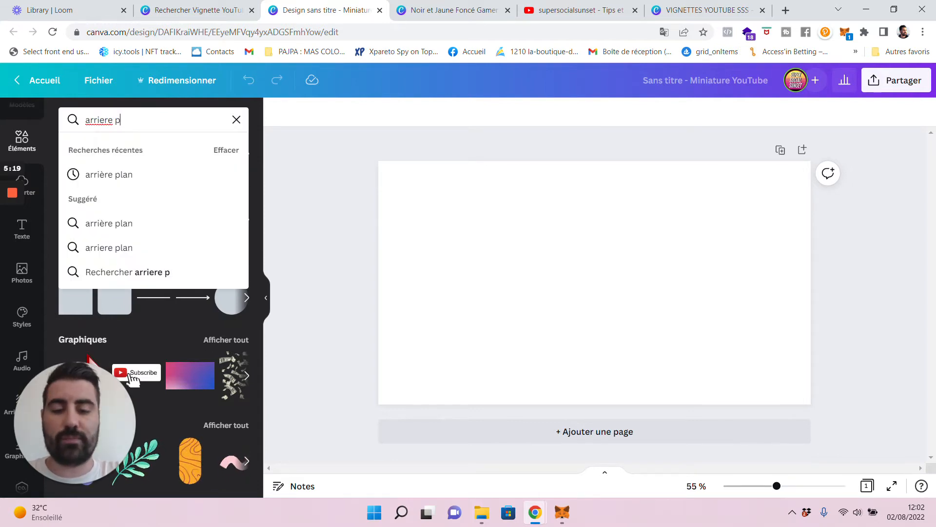
{"action": "left_click", "coordinate": [125, 174]}
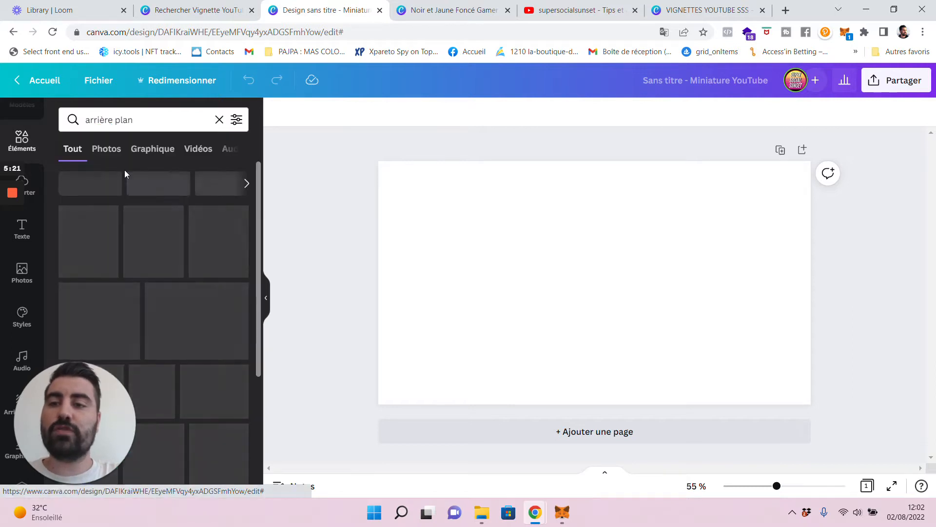
Add the turquoise radial gradient image and enlarge it to cover the whole page as a background.
{"action": "scroll", "coordinate": [206, 303], "scroll_direction": "down", "scroll_amount": 1}
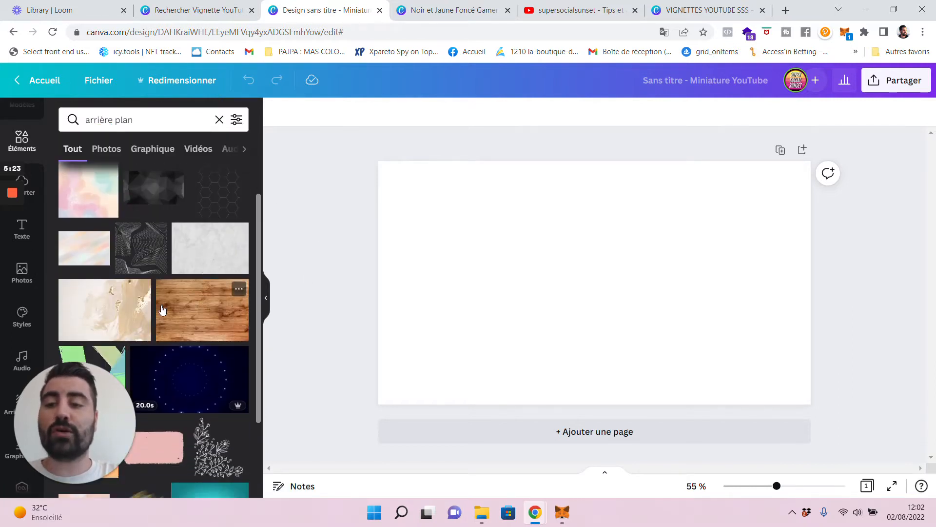
{"action": "scroll", "coordinate": [163, 310], "scroll_direction": "down", "scroll_amount": 5}
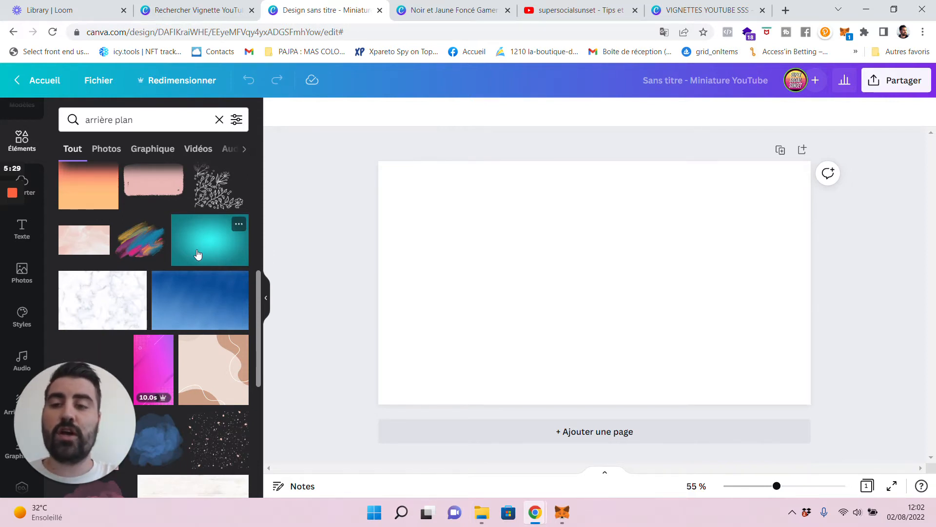
{"action": "mouse_move", "coordinate": [198, 254]}
{"action": "left_mouse_down"}
{"action": "mouse_move", "coordinate": [383, 276]}
{"action": "mouse_move", "coordinate": [197, 240]}
{"action": "left_mouse_up"}
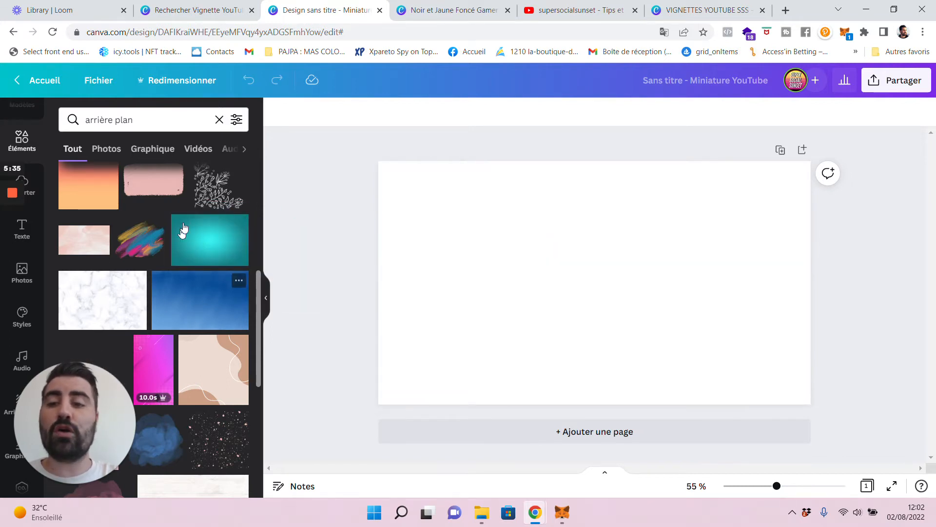
{"action": "left_click", "coordinate": [209, 240]}
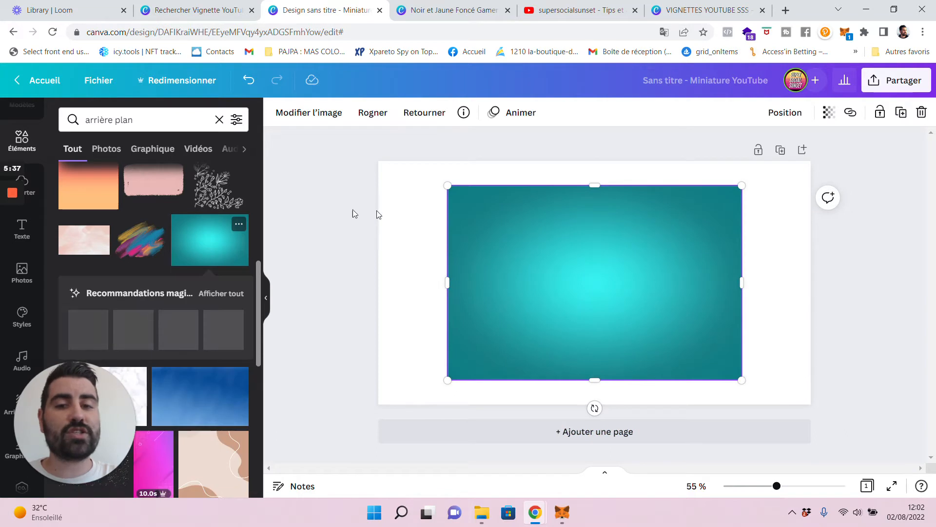
{"action": "left_click_drag", "start_coordinate": [450, 186], "coordinate": [367, 165]}
{"action": "left_click_drag", "start_coordinate": [741, 382], "coordinate": [824, 435]}
{"action": "mouse_move", "coordinate": [678, 317]}
{"action": "left_mouse_down"}
{"action": "mouse_move", "coordinate": [689, 405]}
{"action": "mouse_move", "coordinate": [673, 293]}
{"action": "mouse_move", "coordinate": [664, 332]}
{"action": "mouse_move", "coordinate": [673, 314]}
{"action": "left_mouse_up"}
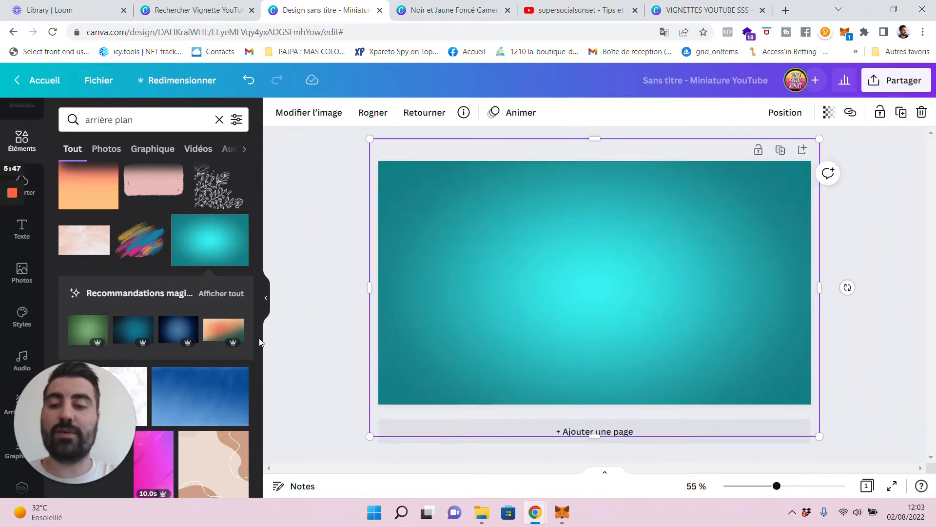
Browse the images recommended for the turquoise gradient and replace the background with the peach, pink and blue gradient.
{"action": "scroll", "coordinate": [256, 342], "scroll_direction": "down", "scroll_amount": 2}
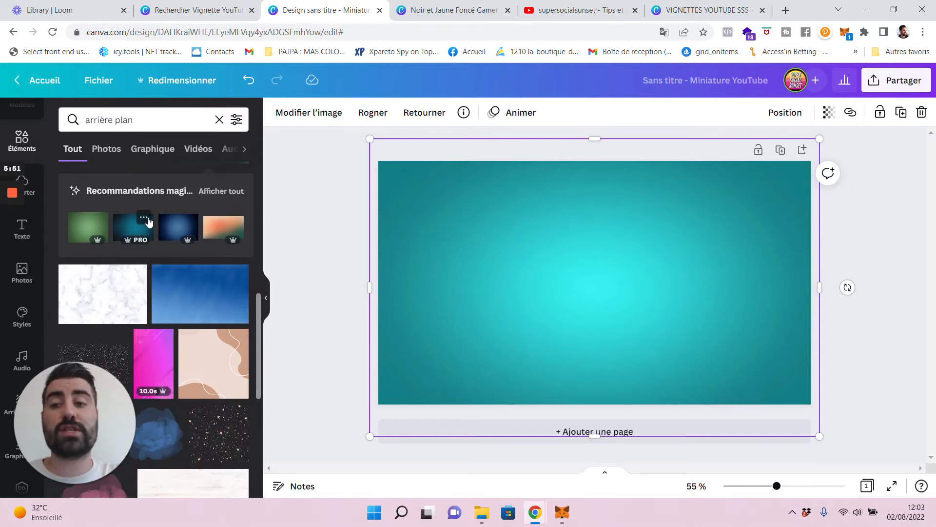
{"action": "left_click", "coordinate": [227, 190]}
{"action": "scroll", "coordinate": [194, 351], "scroll_direction": "down", "scroll_amount": 3}
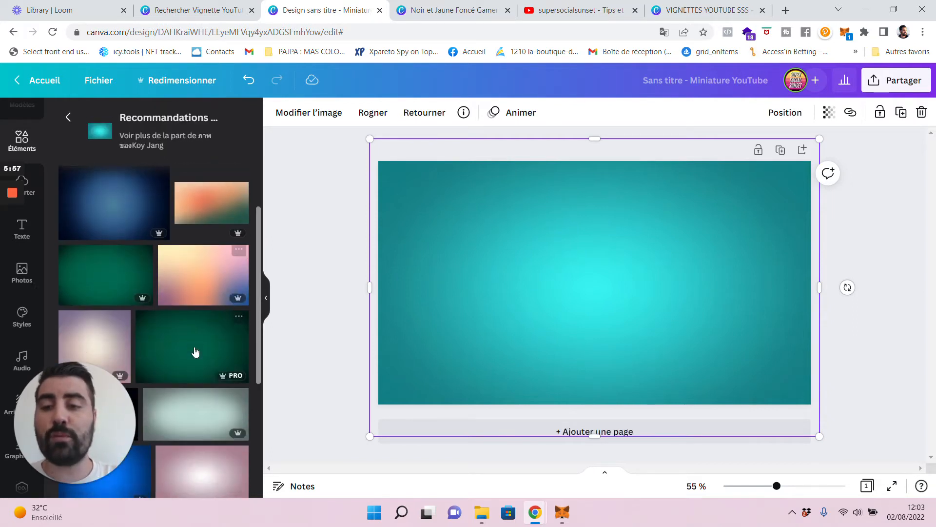
{"action": "scroll", "coordinate": [190, 272], "scroll_direction": "down", "scroll_amount": 5}
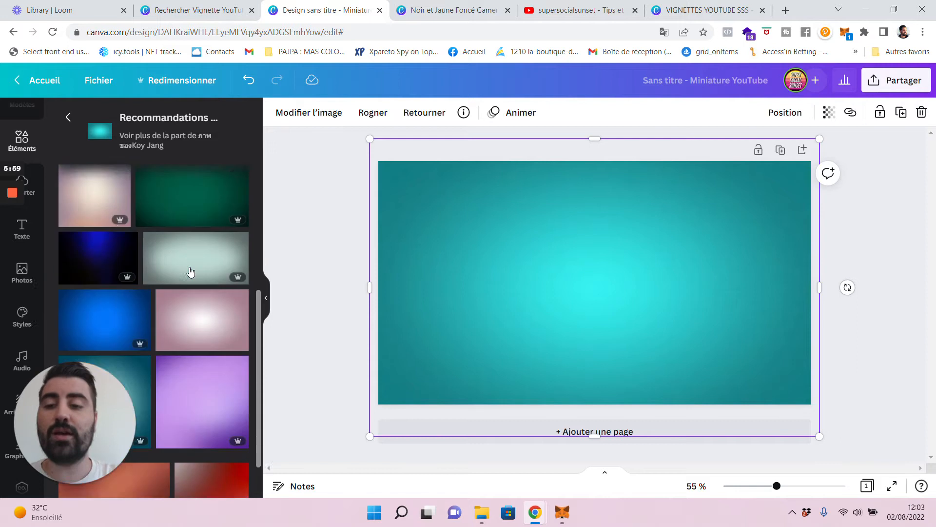
{"action": "scroll", "coordinate": [190, 272], "scroll_direction": "up", "scroll_amount": 4}
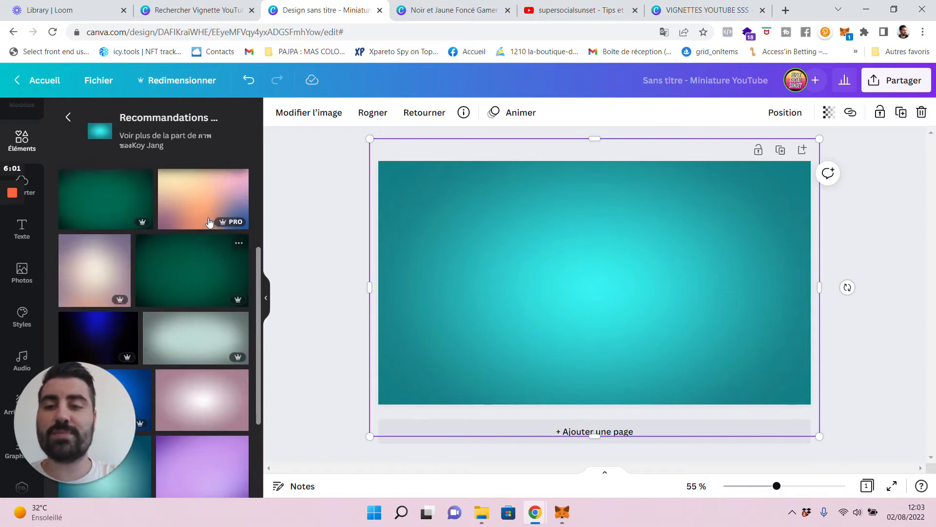
{"action": "left_click_drag", "start_coordinate": [186, 244], "coordinate": [382, 232]}
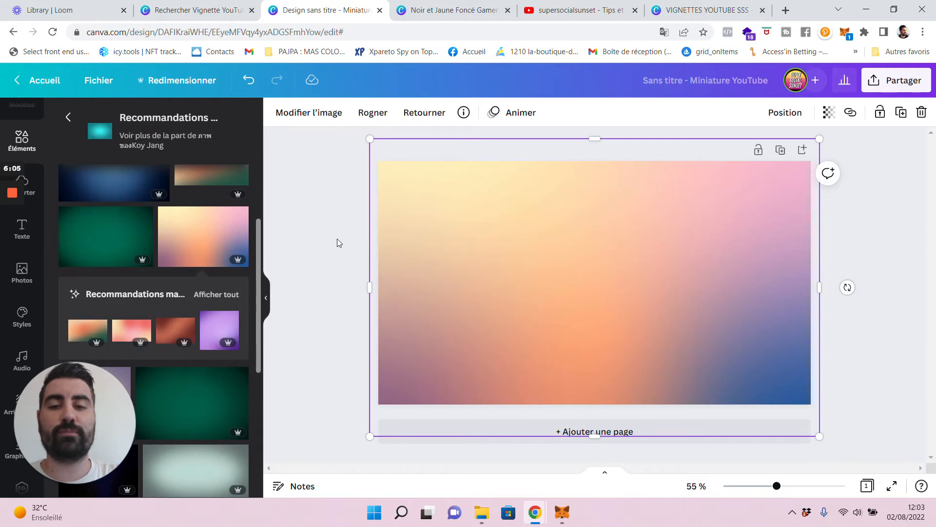
{"action": "left_click", "coordinate": [317, 276]}
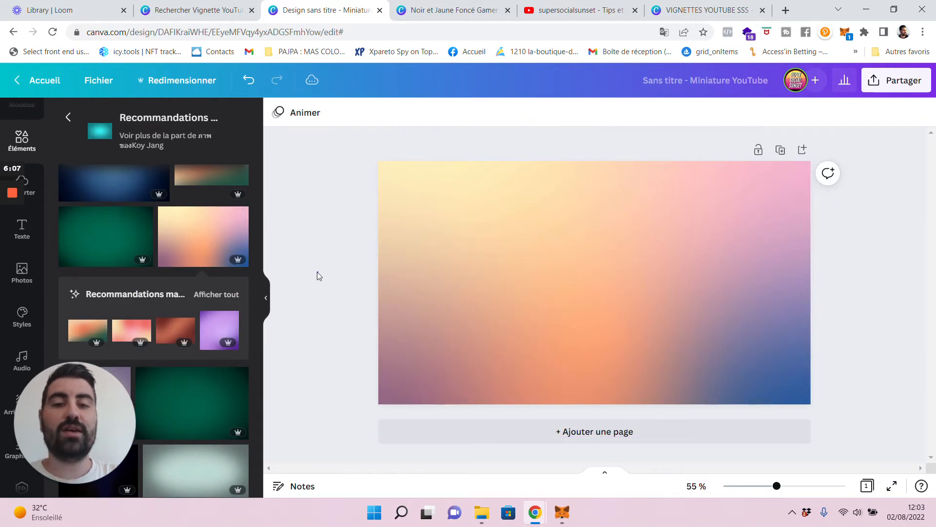
Go back to the "arrière plan" results and replace the background with the white marble image.
{"action": "left_click", "coordinate": [69, 117]}
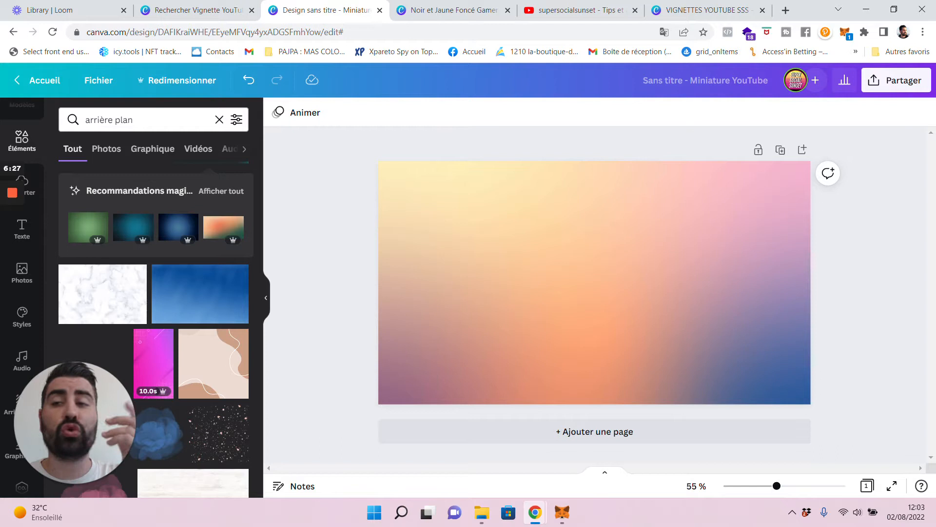
{"action": "left_click_drag", "start_coordinate": [93, 291], "coordinate": [396, 255]}
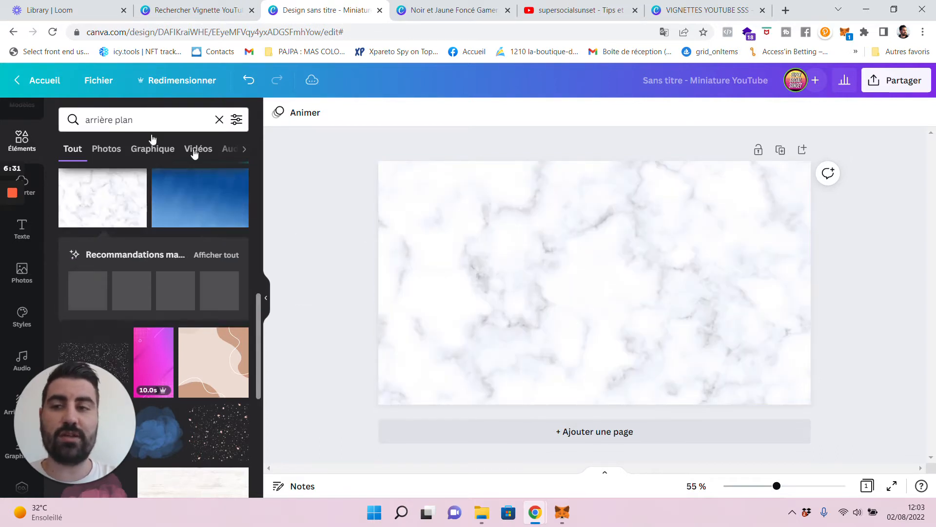
Search the elements for "tuto beauté" and choose the suggested search "beauté".
{"action": "left_click", "coordinate": [161, 120]}
{"action": "key", "text": "Return"}
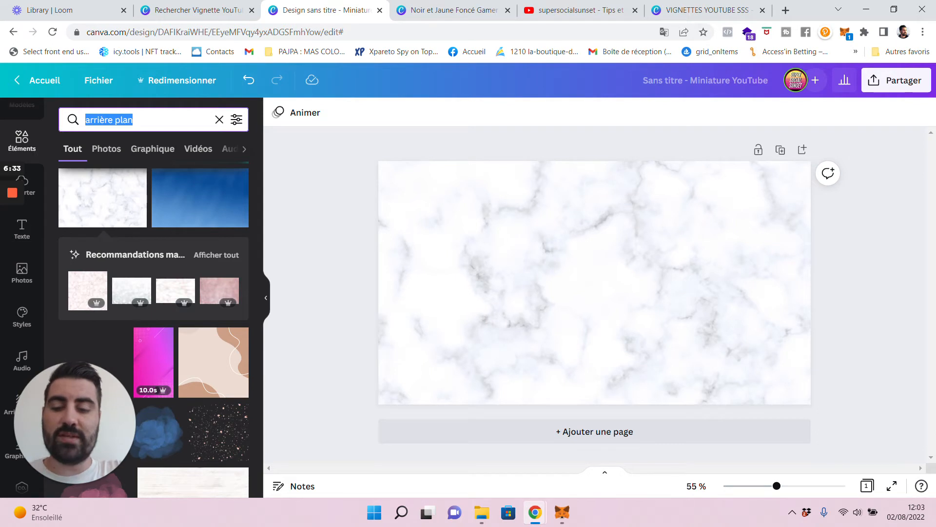
{"action": "type", "text": "tuto beauté"}
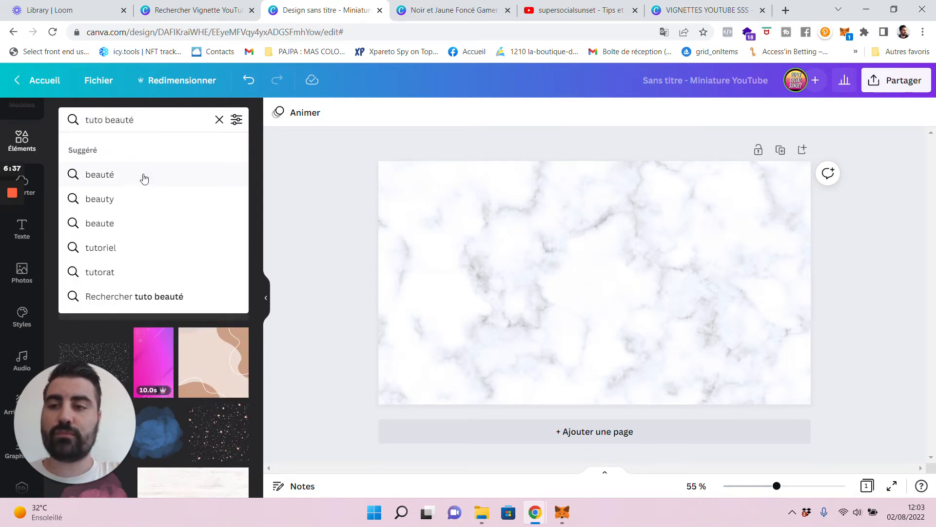
{"action": "left_click", "coordinate": [143, 181]}
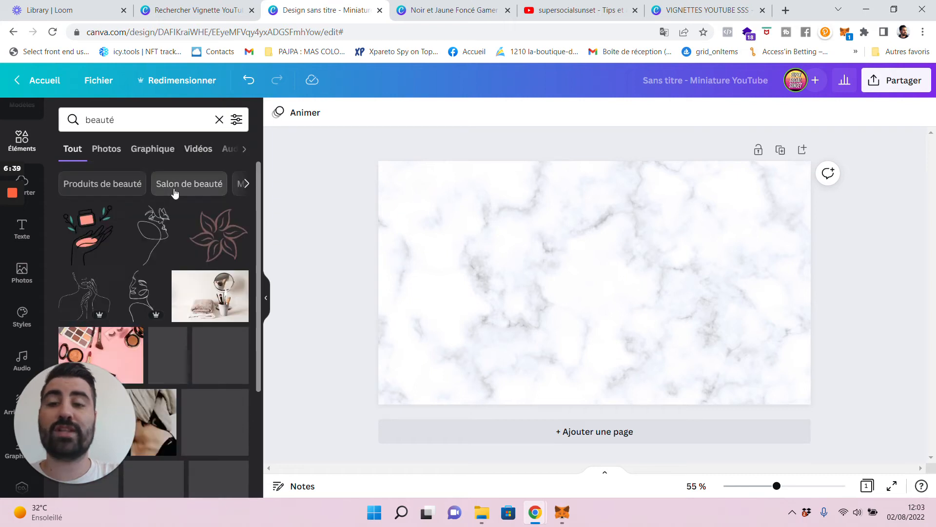
Add the open makeup compact illustration from the results and place it in the upper-left area of the page.
{"action": "scroll", "coordinate": [180, 274], "scroll_direction": "down", "scroll_amount": 3}
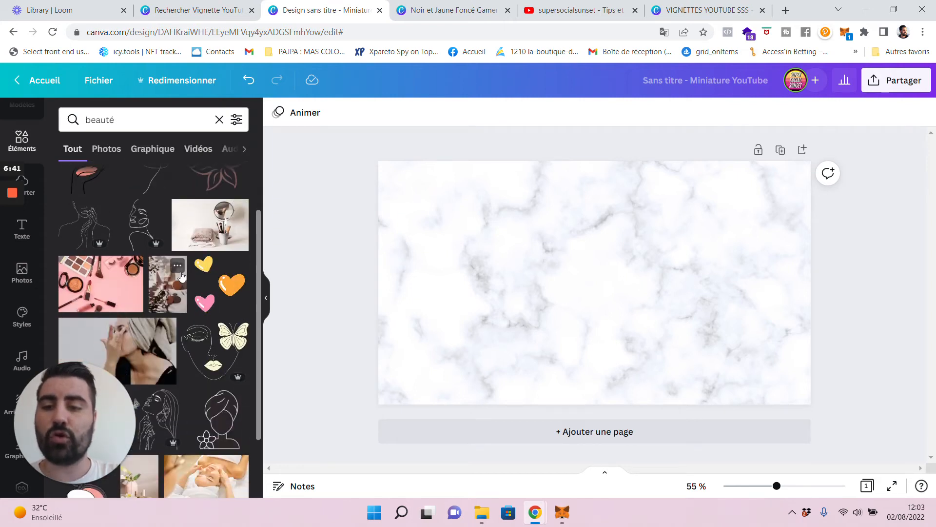
{"action": "scroll", "coordinate": [181, 271], "scroll_direction": "down", "scroll_amount": 3}
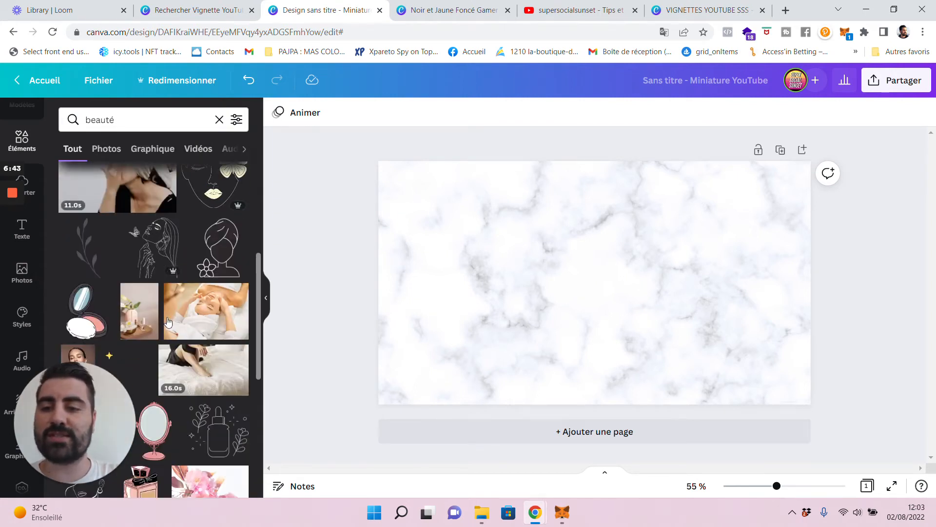
{"action": "scroll", "coordinate": [167, 322], "scroll_direction": "down", "scroll_amount": 1}
{"action": "scroll", "coordinate": [167, 317], "scroll_direction": "up", "scroll_amount": 1}
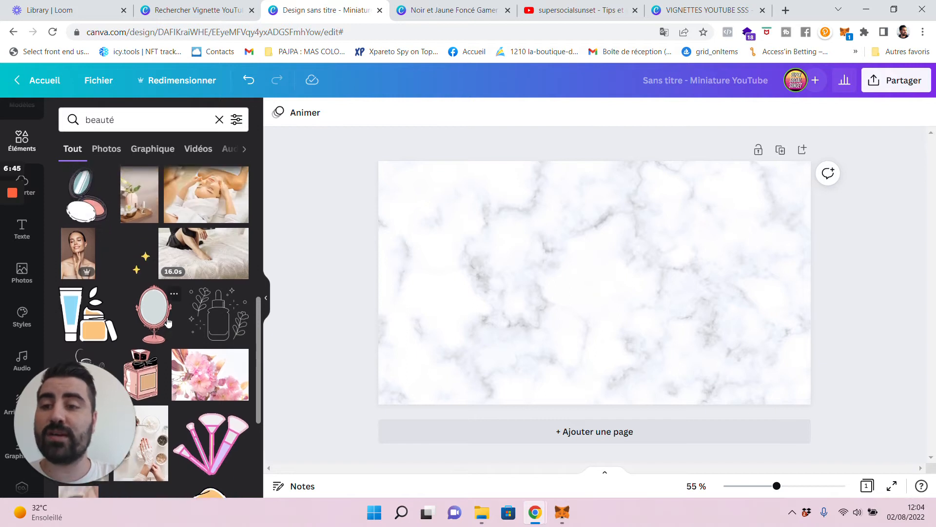
{"action": "left_click", "coordinate": [84, 199]}
{"action": "left_click_drag", "start_coordinate": [596, 283], "coordinate": [447, 259]}
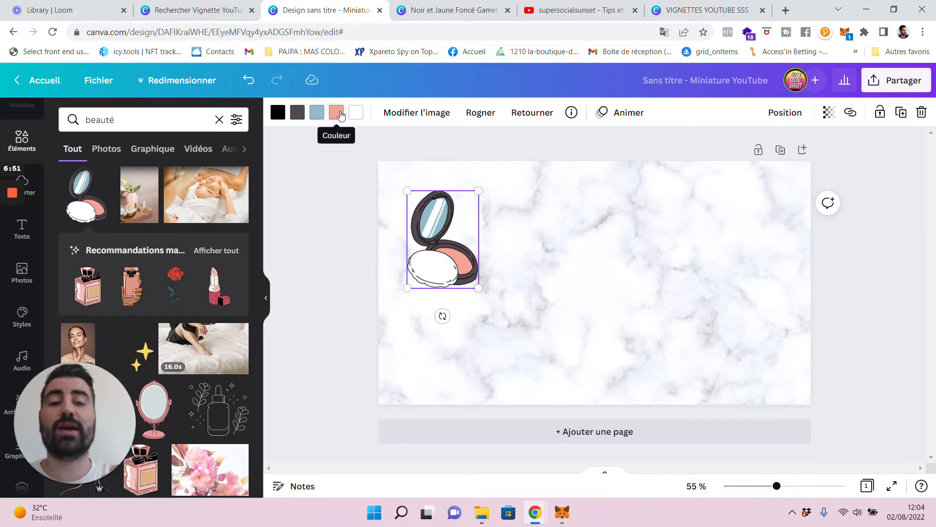
Recolor the pink blush of the makeup compact with a custom stronger red shade.
{"action": "left_click", "coordinate": [337, 113]}
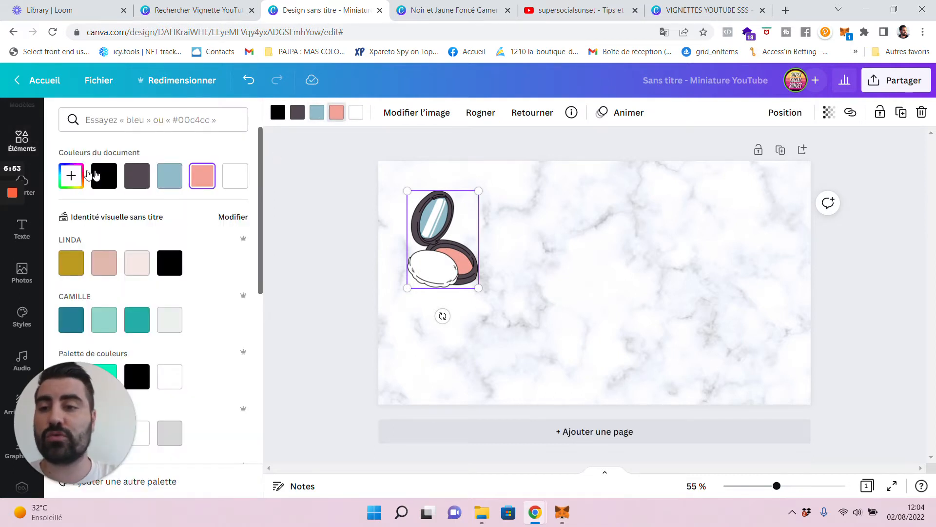
{"action": "left_click", "coordinate": [72, 177]}
{"action": "left_click_drag", "start_coordinate": [171, 253], "coordinate": [173, 212]}
{"action": "left_click", "coordinate": [368, 230]}
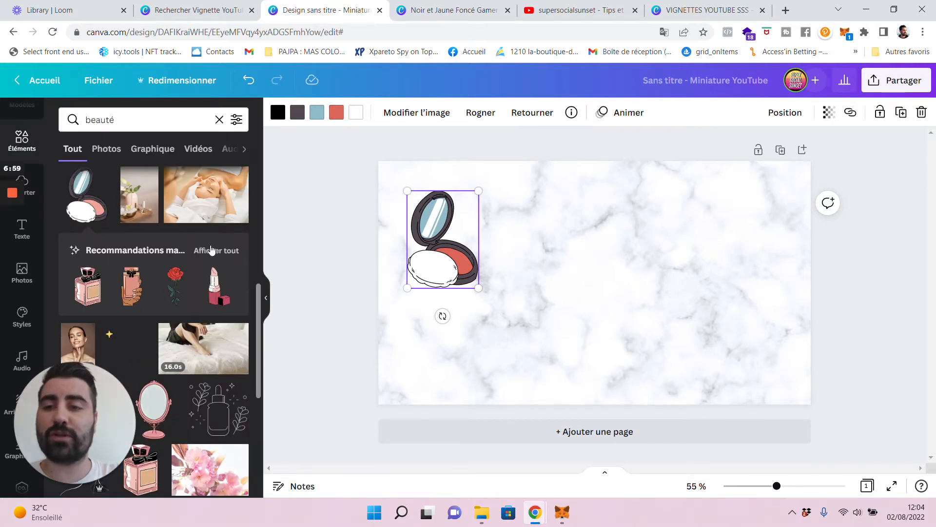
Add the portrait photo of the woman with closed eyes and align it to the page's upper-right corner.
{"action": "scroll", "coordinate": [210, 249], "scroll_direction": "down", "scroll_amount": 2}
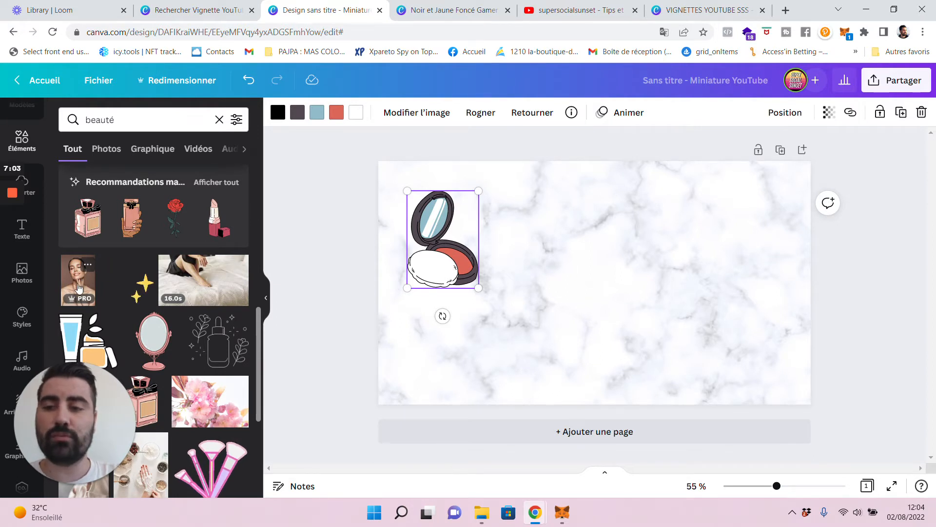
{"action": "left_click", "coordinate": [78, 285]}
{"action": "left_click_drag", "start_coordinate": [596, 301], "coordinate": [654, 297]}
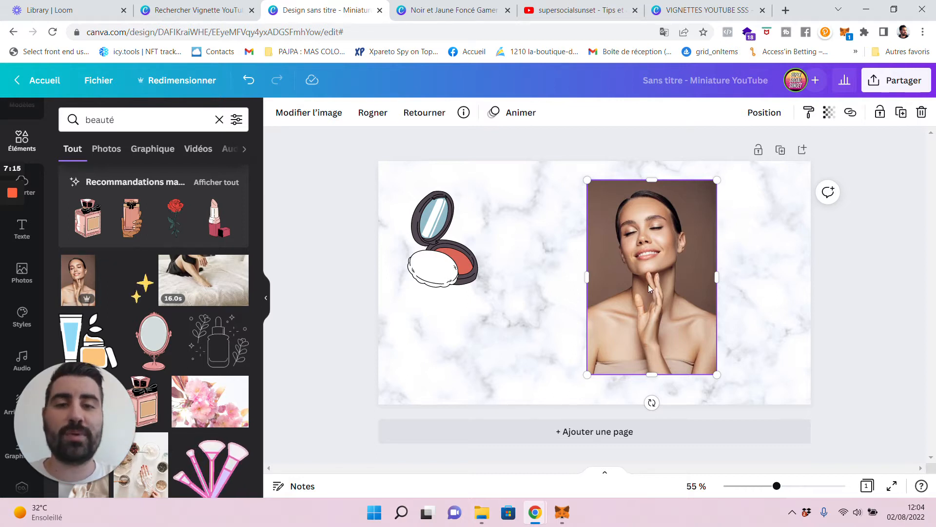
{"action": "left_click_drag", "start_coordinate": [654, 275], "coordinate": [743, 261]}
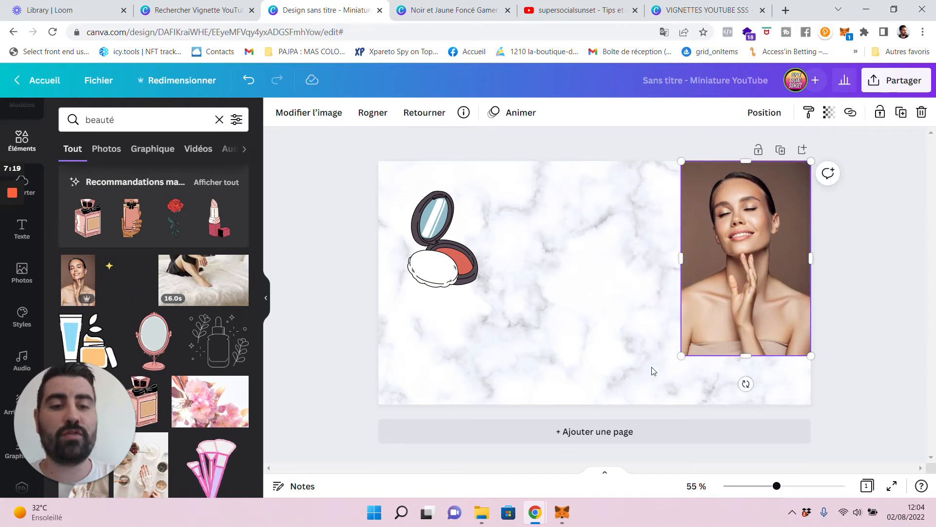
Remove the background from the woman's portrait photo, keeping it at the page's upper-right corner.
{"action": "left_click", "coordinate": [301, 121]}
{"action": "left_click", "coordinate": [149, 230]}
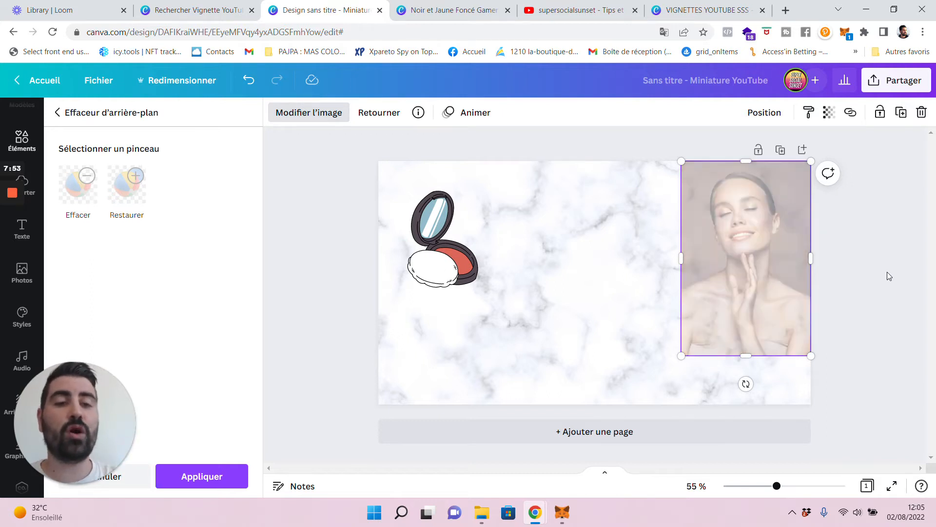
{"action": "mouse_move", "coordinate": [753, 282]}
{"action": "left_mouse_down"}
{"action": "mouse_move", "coordinate": [662, 282]}
{"action": "mouse_move", "coordinate": [767, 281]}
{"action": "mouse_move", "coordinate": [756, 282]}
{"action": "left_mouse_up"}
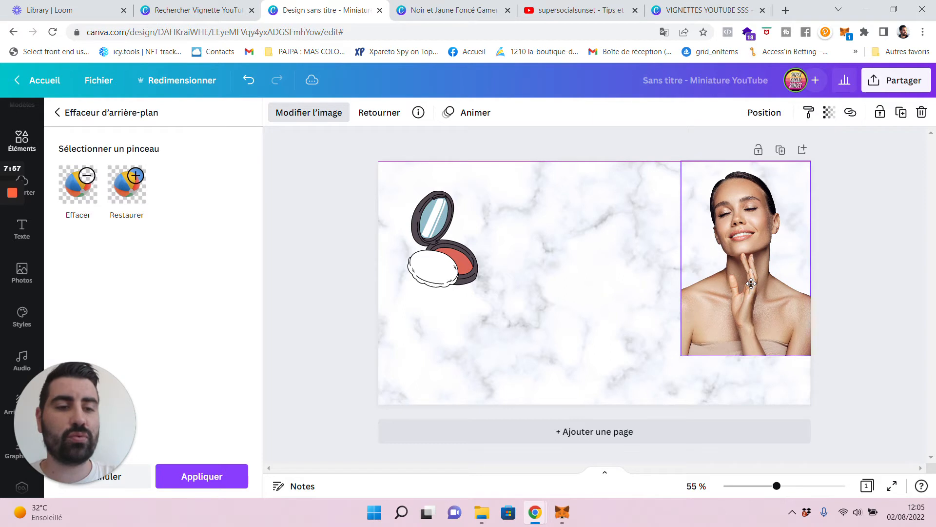
Enlarge the woman's cut-out portrait slightly and place it in the page's lower-right corner.
{"action": "left_click_drag", "start_coordinate": [681, 356], "coordinate": [669, 376]}
{"action": "mouse_move", "coordinate": [752, 301]}
{"action": "left_mouse_down"}
{"action": "mouse_move", "coordinate": [741, 333]}
{"action": "mouse_move", "coordinate": [755, 394]}
{"action": "mouse_move", "coordinate": [751, 329]}
{"action": "left_mouse_up"}
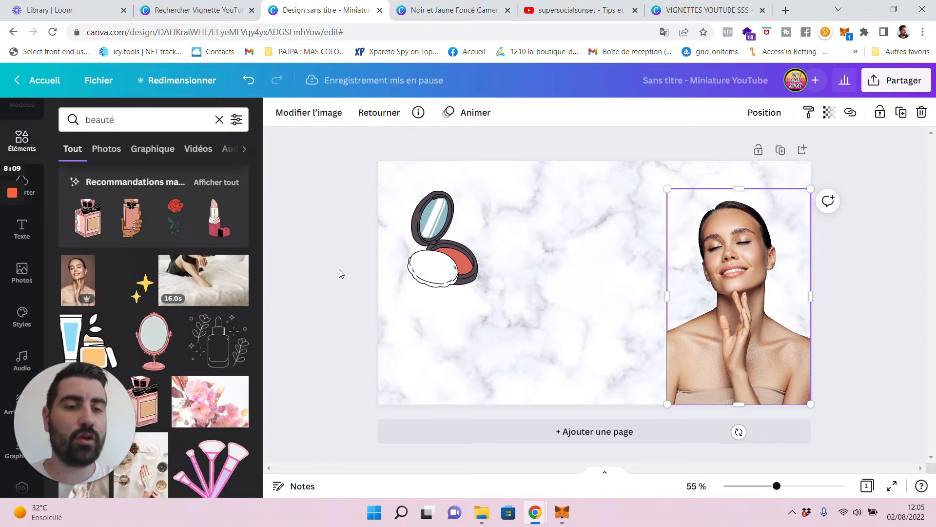
{"action": "left_click", "coordinate": [339, 269]}
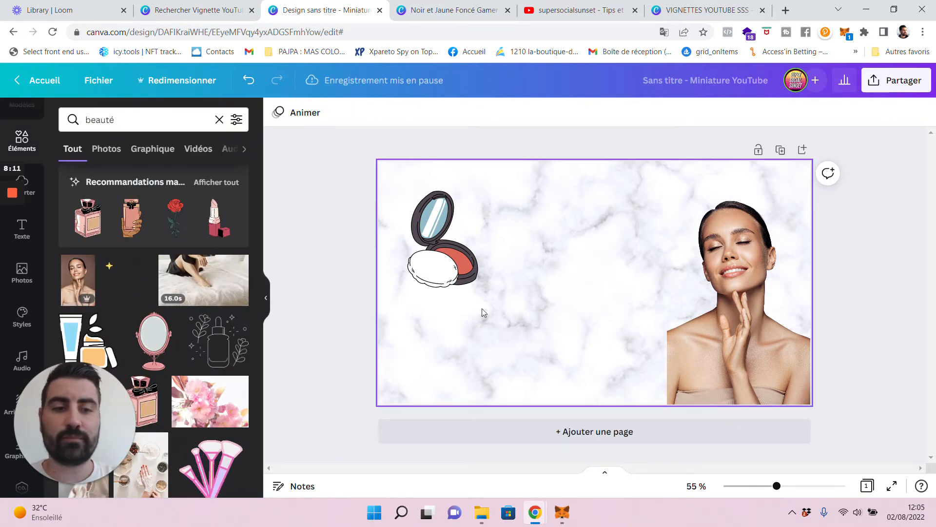
Move the makeup compact to the page's bottom edge over the woman's shoulder and bring it in front of the portrait.
{"action": "left_click", "coordinate": [444, 263]}
{"action": "left_click_drag", "start_coordinate": [444, 263], "coordinate": [547, 281]}
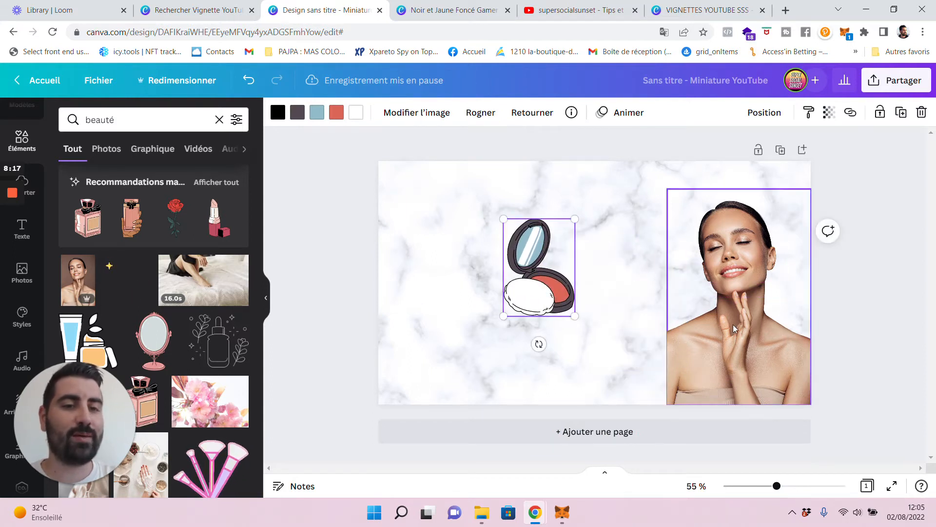
{"action": "left_click", "coordinate": [764, 114]}
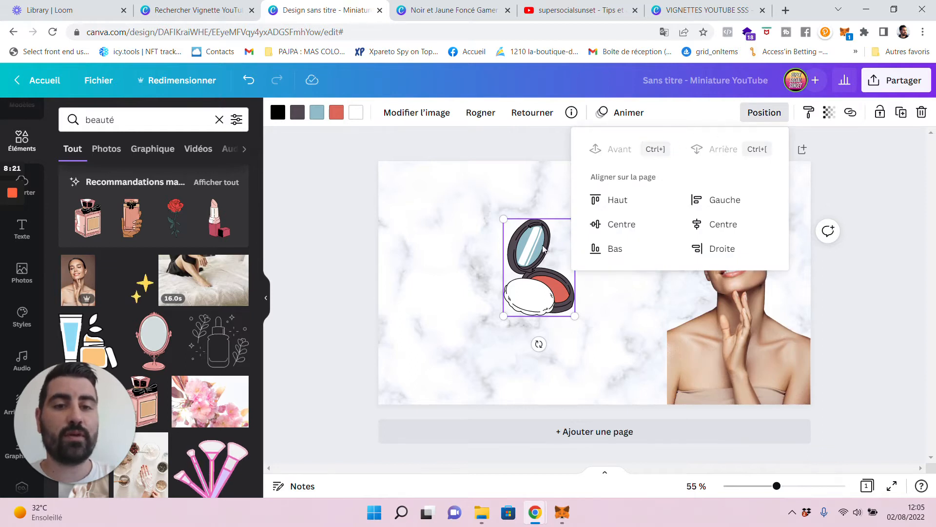
{"action": "left_click", "coordinate": [534, 261]}
{"action": "left_click_drag", "start_coordinate": [534, 261], "coordinate": [662, 338]}
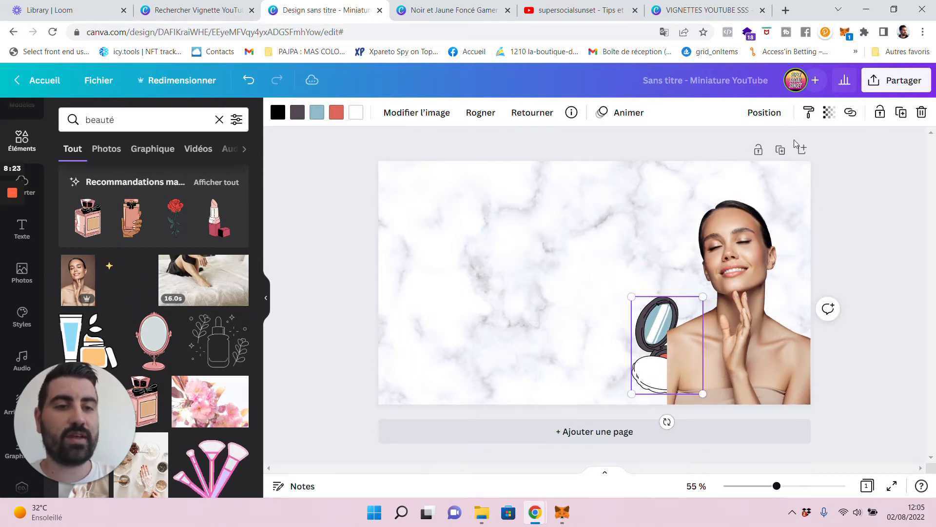
{"action": "left_click", "coordinate": [771, 119]}
{"action": "left_click", "coordinate": [621, 147]}
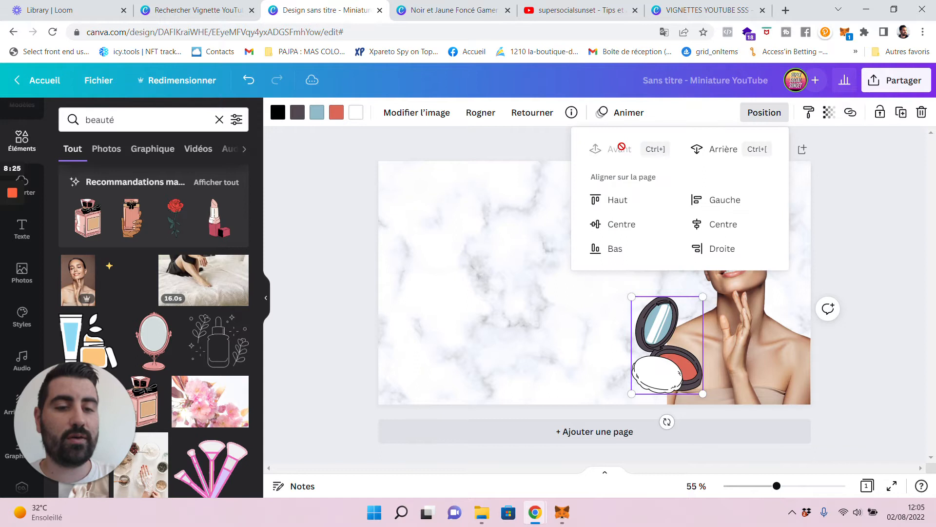
{"action": "left_click_drag", "start_coordinate": [671, 367], "coordinate": [671, 379]}
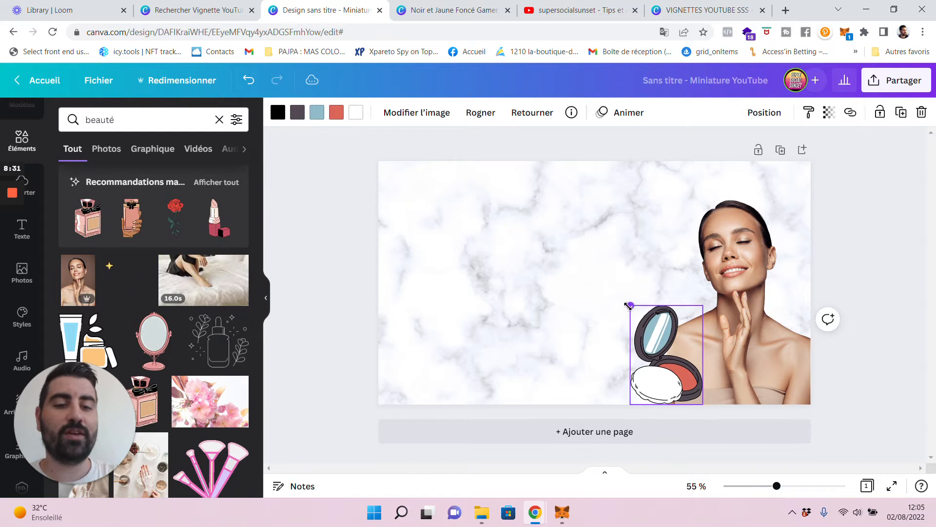
{"action": "left_click", "coordinate": [355, 261]}
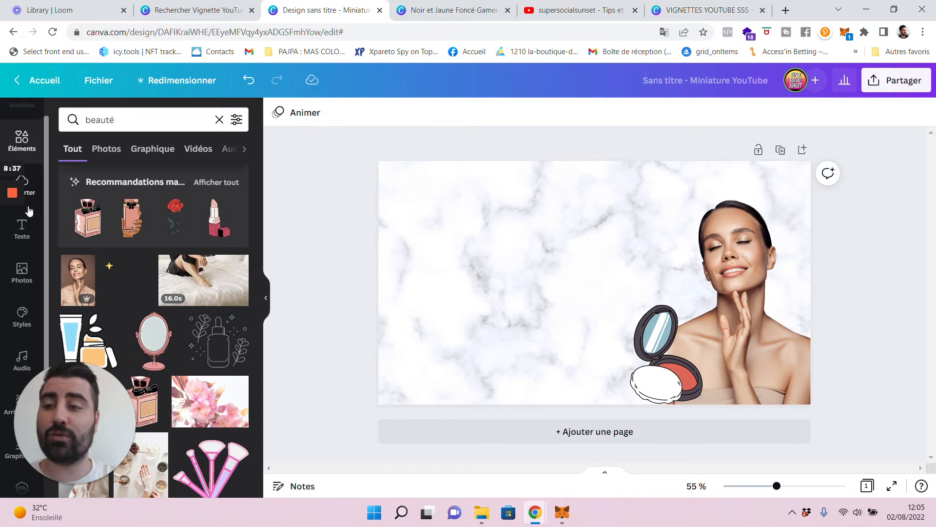
Browse the font combinations in the text library for a title style suited to the beauty thumbnail.
{"action": "scroll", "coordinate": [34, 286], "scroll_direction": "up", "scroll_amount": 1}
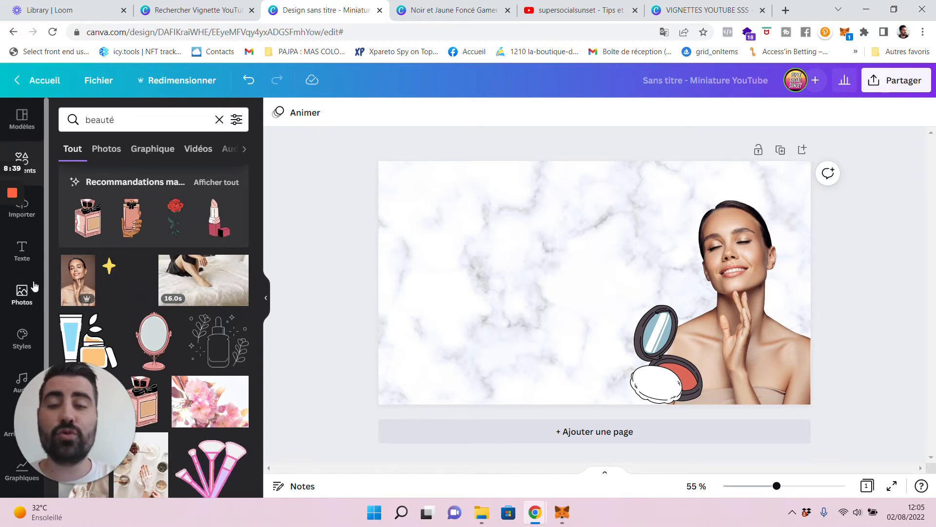
{"action": "left_click", "coordinate": [22, 250]}
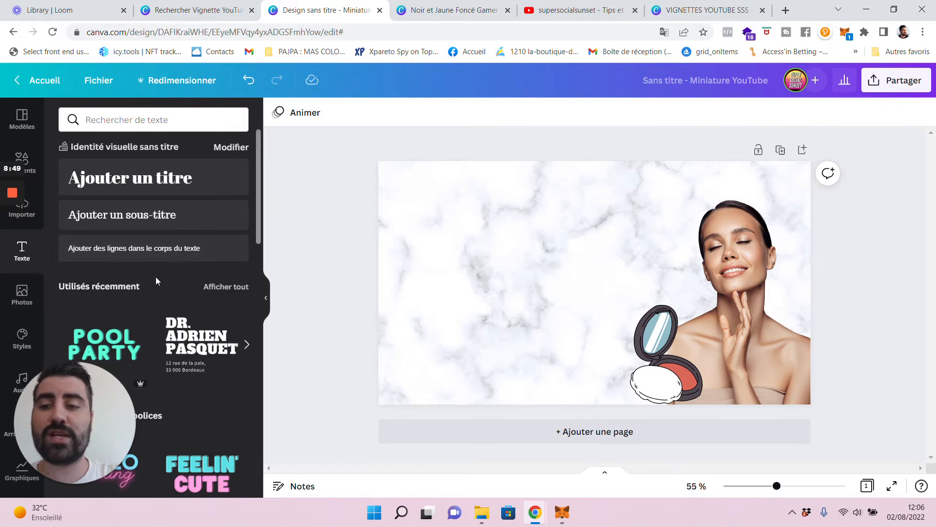
{"action": "scroll", "coordinate": [156, 276], "scroll_direction": "down", "scroll_amount": 4}
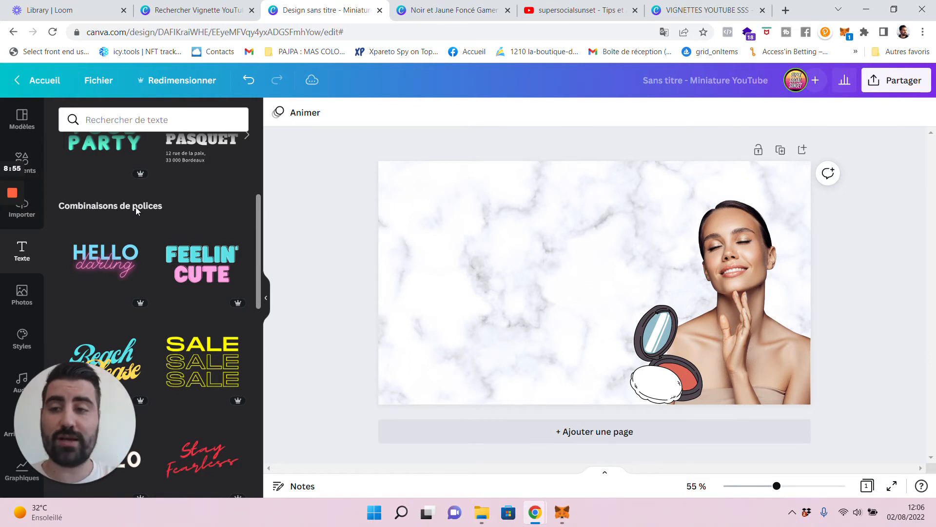
{"action": "scroll", "coordinate": [142, 210], "scroll_direction": "down", "scroll_amount": 1}
{"action": "scroll", "coordinate": [153, 215], "scroll_direction": "up", "scroll_amount": 5}
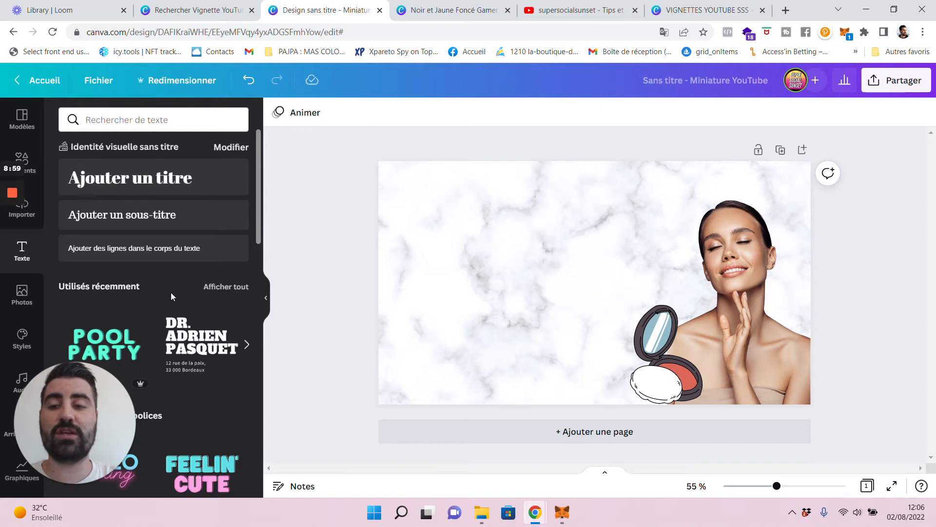
{"action": "scroll", "coordinate": [170, 292], "scroll_direction": "down", "scroll_amount": 4}
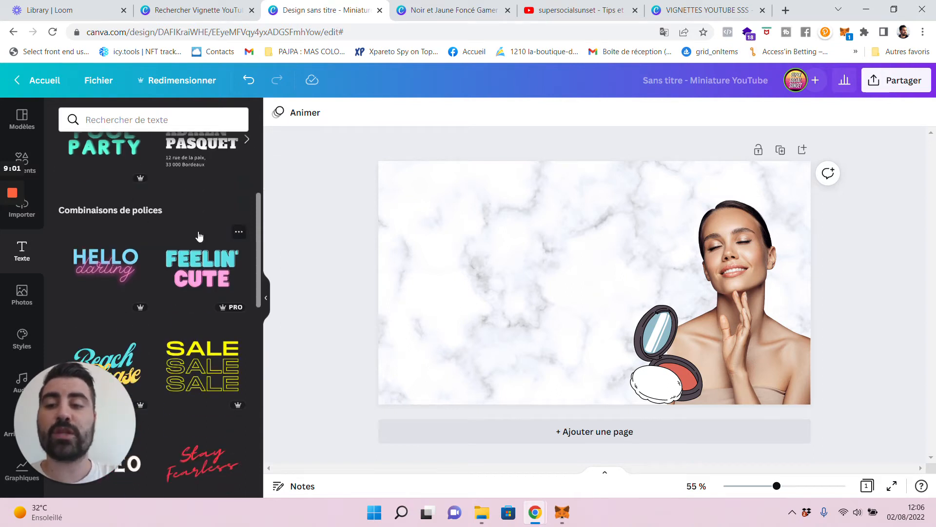
{"action": "scroll", "coordinate": [181, 320], "scroll_direction": "down", "scroll_amount": 4}
{"action": "scroll", "coordinate": [181, 323], "scroll_direction": "down", "scroll_amount": 3}
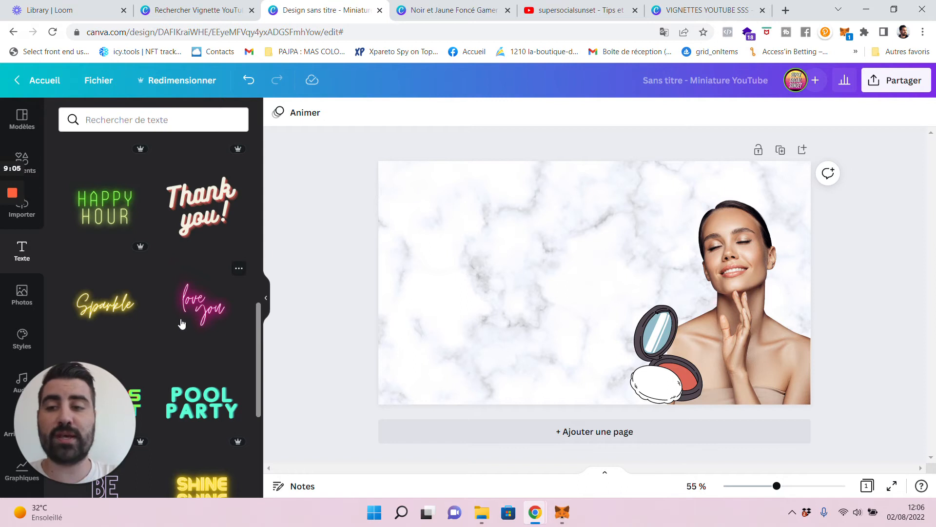
{"action": "scroll", "coordinate": [178, 275], "scroll_direction": "up", "scroll_amount": 3}
{"action": "scroll", "coordinate": [141, 215], "scroll_direction": "up", "scroll_amount": 5}
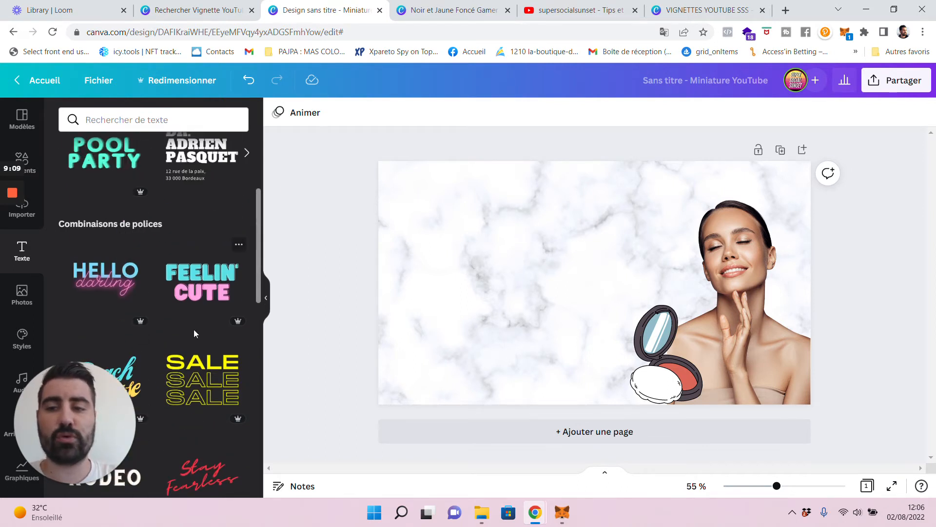
{"action": "scroll", "coordinate": [194, 330], "scroll_direction": "down", "scroll_amount": 2}
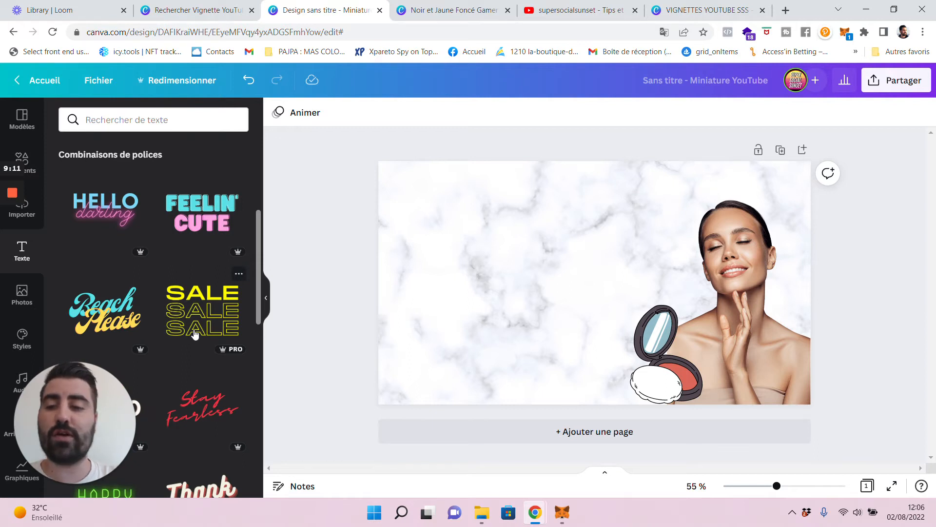
{"action": "scroll", "coordinate": [195, 334], "scroll_direction": "down", "scroll_amount": 2}
{"action": "scroll", "coordinate": [195, 335], "scroll_direction": "down", "scroll_amount": 3}
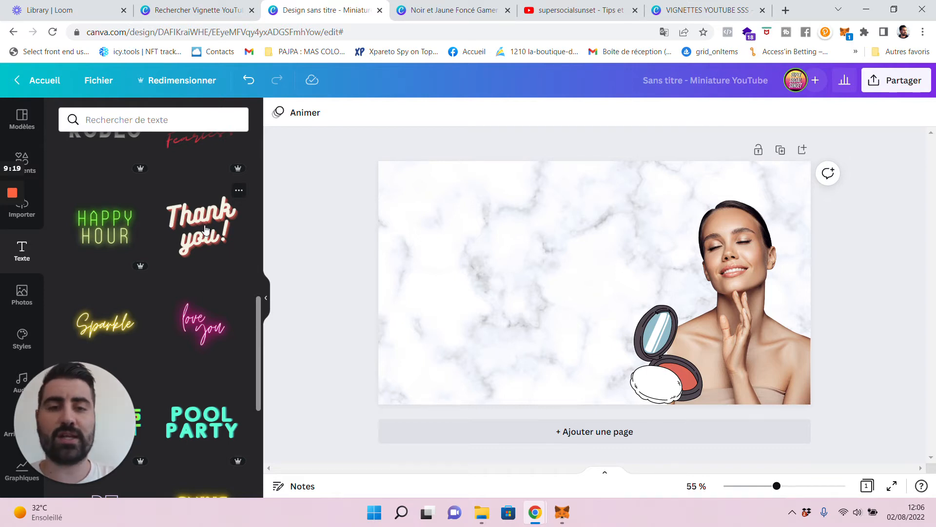
Add the "Thank you!" font combination and size it to fit the empty marble area beside the woman.
{"action": "left_click", "coordinate": [182, 236]}
{"action": "left_click_drag", "start_coordinate": [570, 292], "coordinate": [497, 278]}
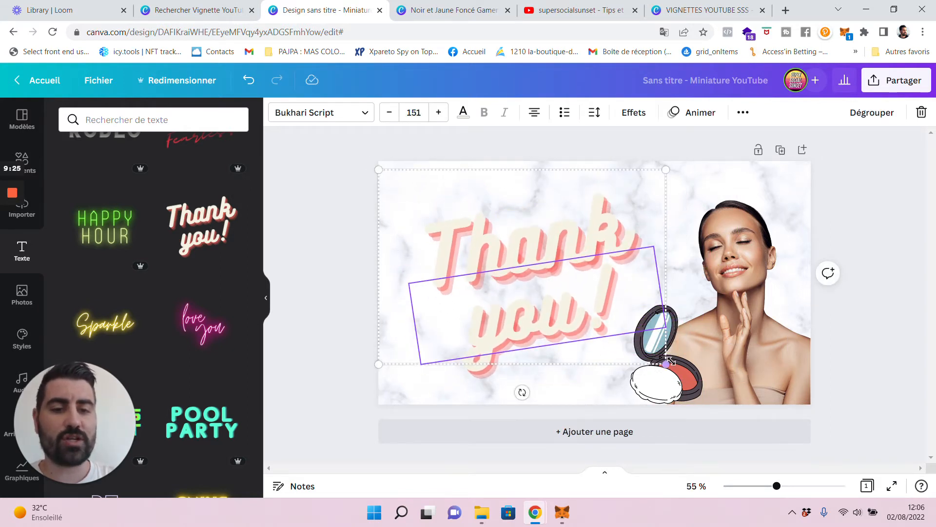
{"action": "left_click_drag", "start_coordinate": [666, 364], "coordinate": [649, 352]}
Recolor the word "Thank" with the coral red already used in the document.
{"action": "double_click", "coordinate": [535, 227]}
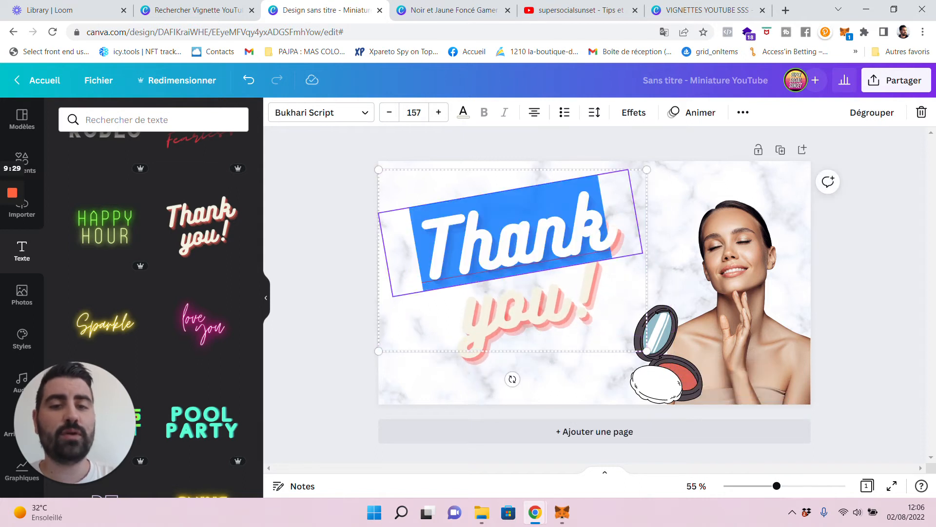
{"action": "left_click", "coordinate": [564, 310]}
{"action": "left_click", "coordinate": [564, 310]}
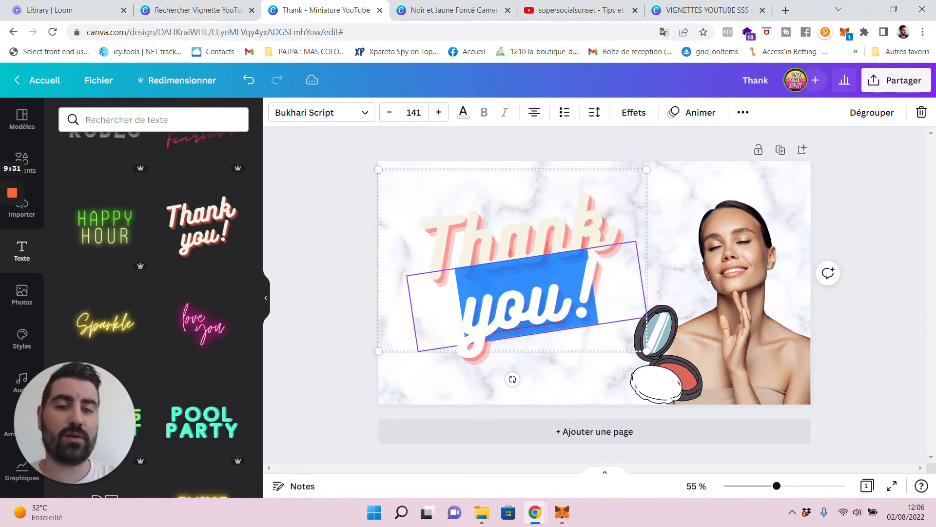
{"action": "double_click", "coordinate": [535, 234]}
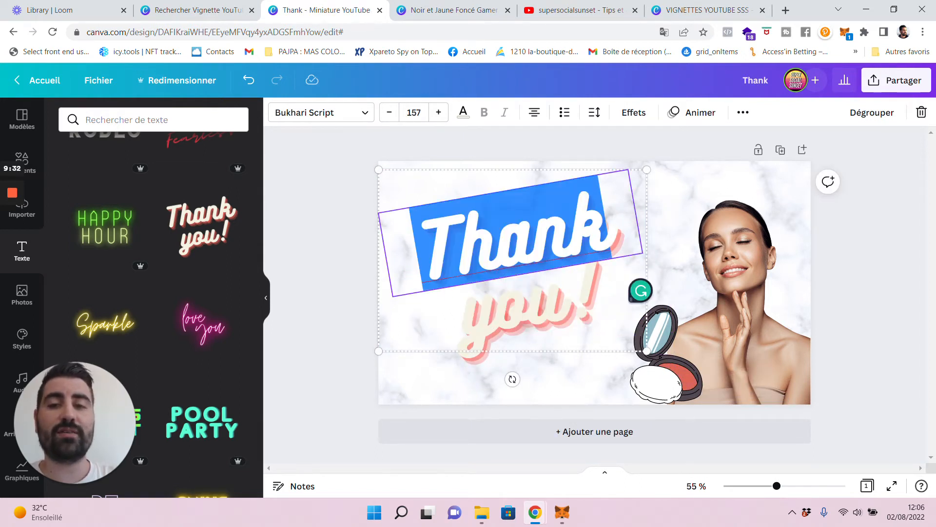
{"action": "left_click", "coordinate": [463, 112]}
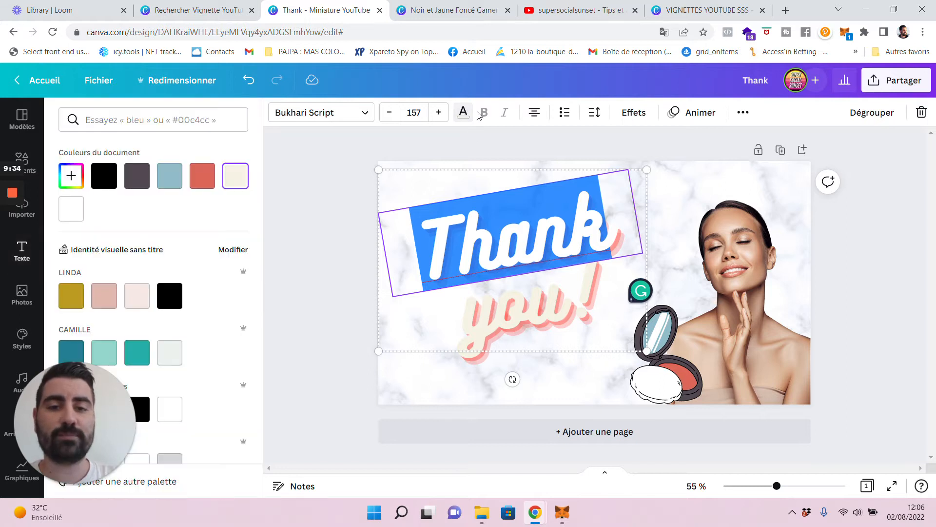
{"action": "left_click", "coordinate": [208, 181]}
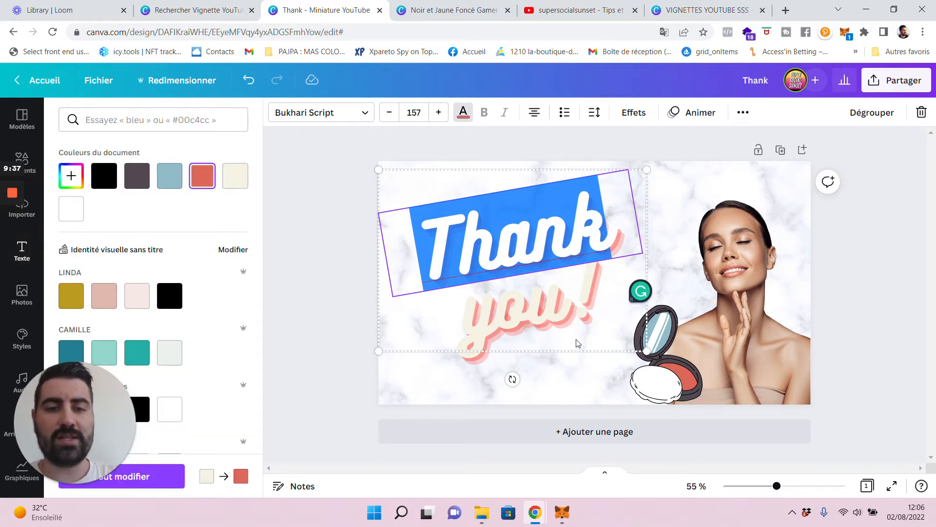
Recolor both "Thank" and "you!" with the custom pink #FF84D2.
{"action": "double_click", "coordinate": [514, 320]}
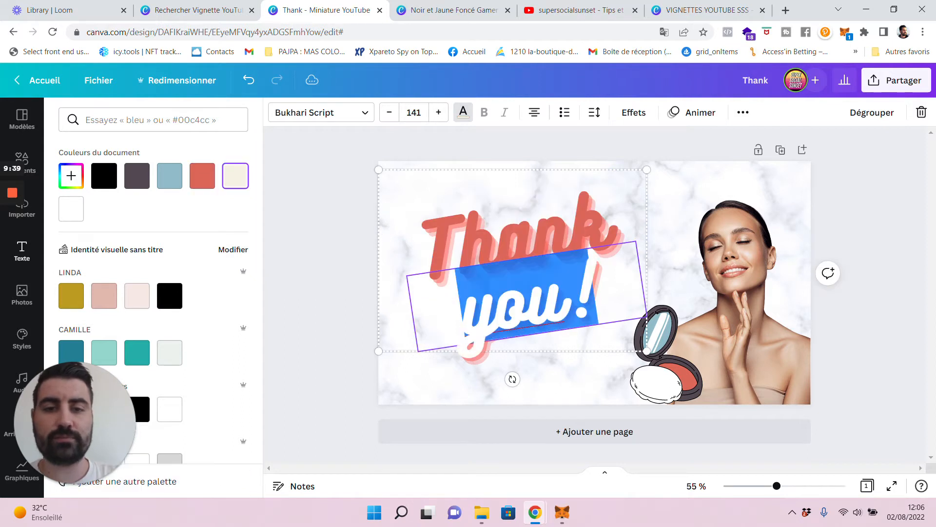
{"action": "left_click", "coordinate": [505, 225]}
{"action": "double_click", "coordinate": [505, 225]}
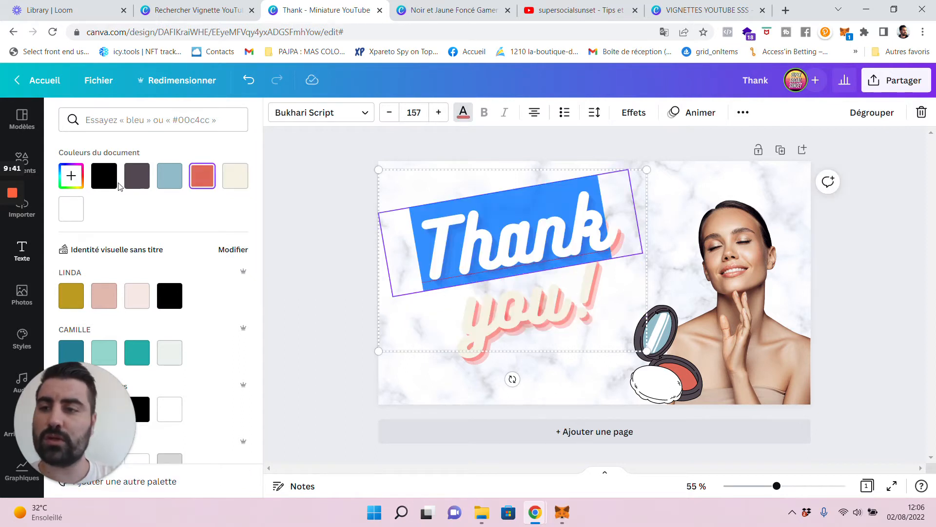
{"action": "left_click", "coordinate": [71, 175]}
{"action": "left_click_drag", "start_coordinate": [173, 279], "coordinate": [209, 279]}
{"action": "mouse_move", "coordinate": [180, 248]}
{"action": "left_mouse_down"}
{"action": "mouse_move", "coordinate": [127, 203]}
{"action": "mouse_move", "coordinate": [147, 207]}
{"action": "left_mouse_up"}
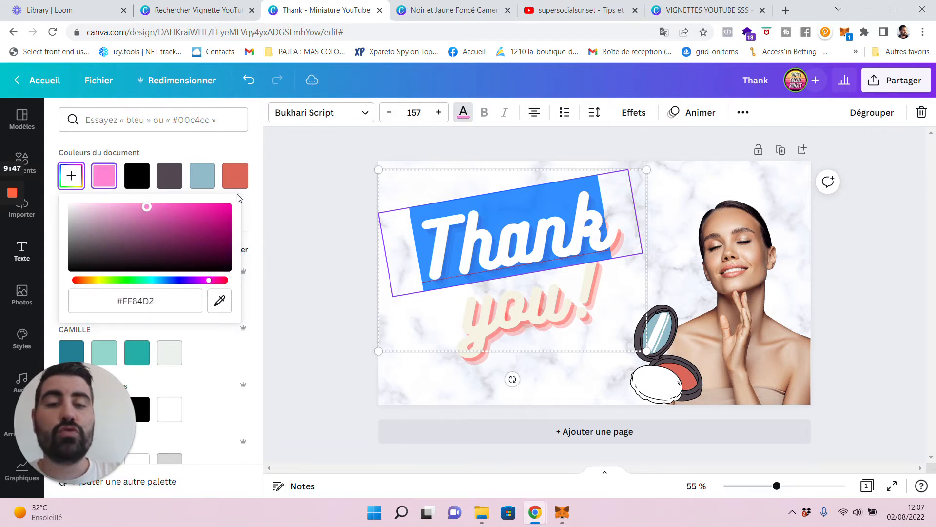
{"action": "double_click", "coordinate": [529, 317]}
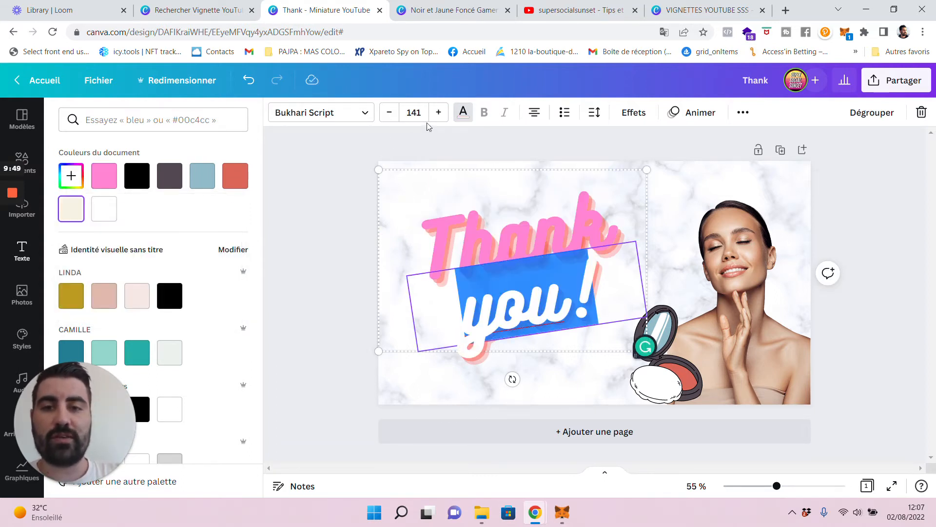
{"action": "left_click", "coordinate": [104, 177]}
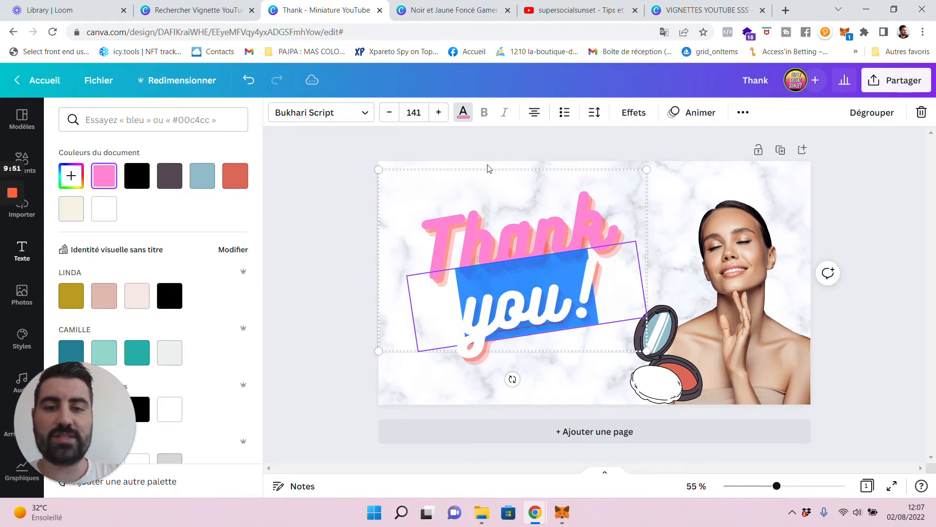
{"action": "left_click", "coordinate": [346, 187]}
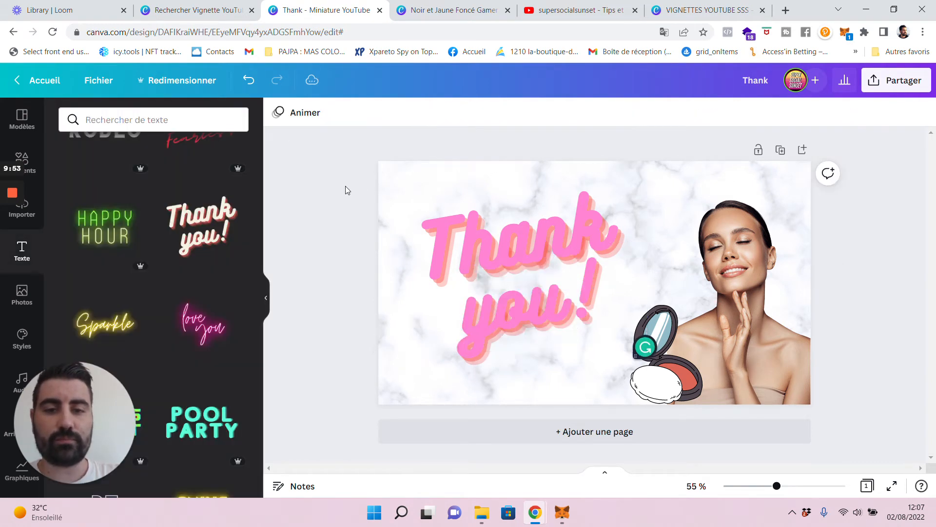
Recolor both words of the "Thank you!" title black.
{"action": "left_click", "coordinate": [533, 264]}
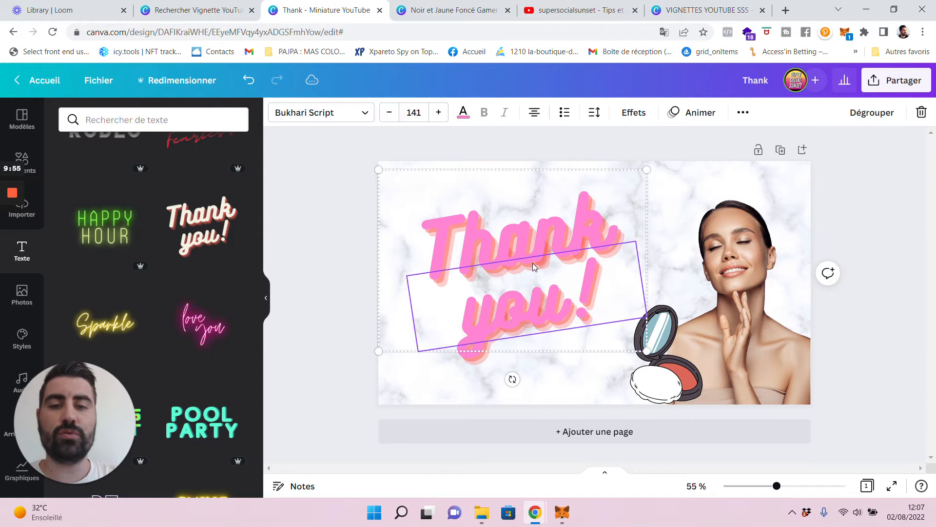
{"action": "double_click", "coordinate": [537, 214]}
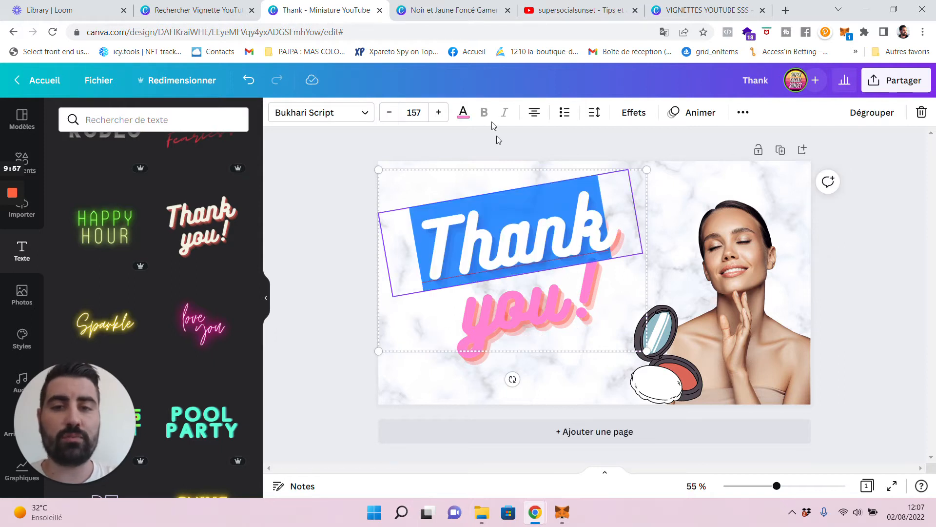
{"action": "left_click", "coordinate": [463, 113]}
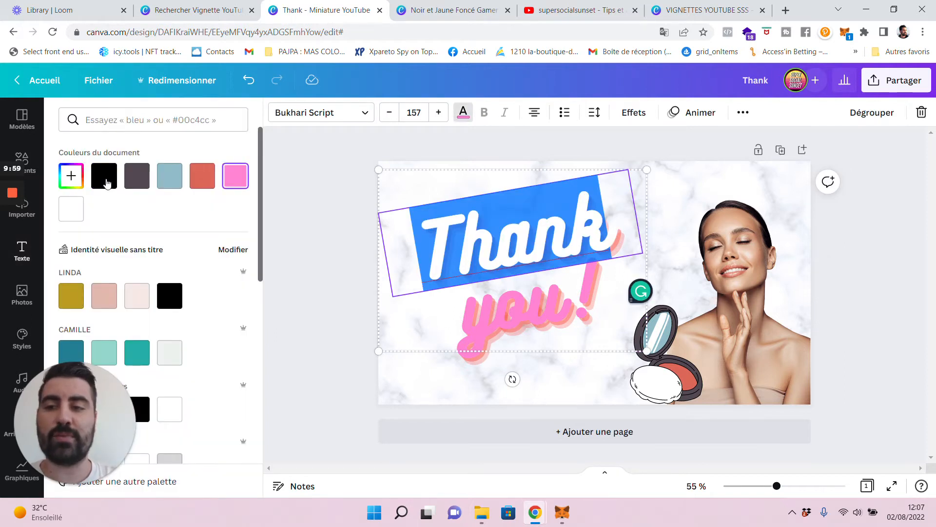
{"action": "left_click", "coordinate": [111, 183]}
{"action": "left_click", "coordinate": [549, 328]}
{"action": "double_click", "coordinate": [549, 328]}
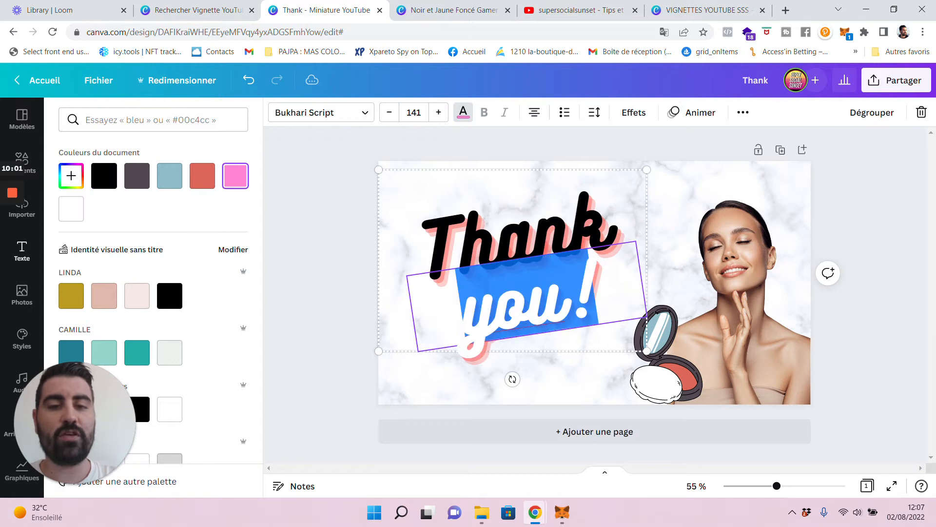
{"action": "left_click", "coordinate": [321, 211]}
Replace the title's first word "Thank" with "Tuto".
{"action": "left_click", "coordinate": [538, 233]}
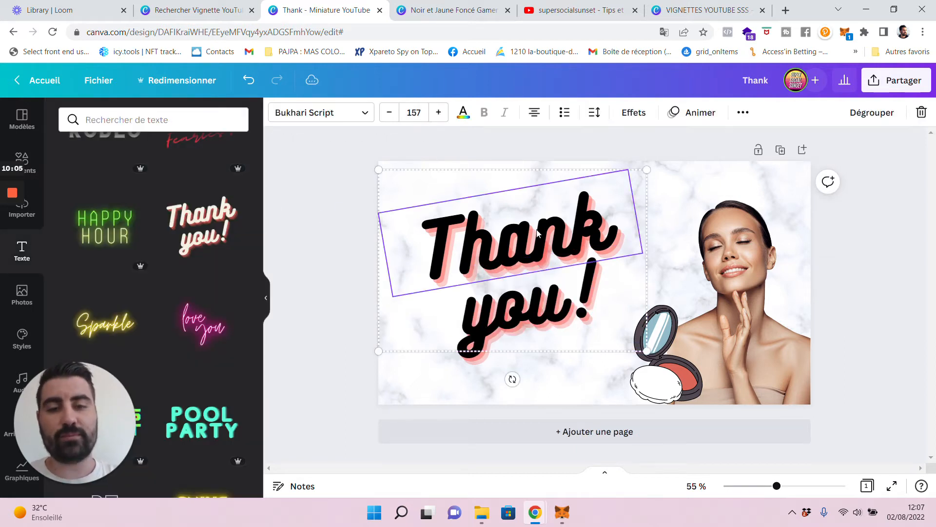
{"action": "double_click", "coordinate": [538, 233]}
{"action": "type", "text": "Tuto"}
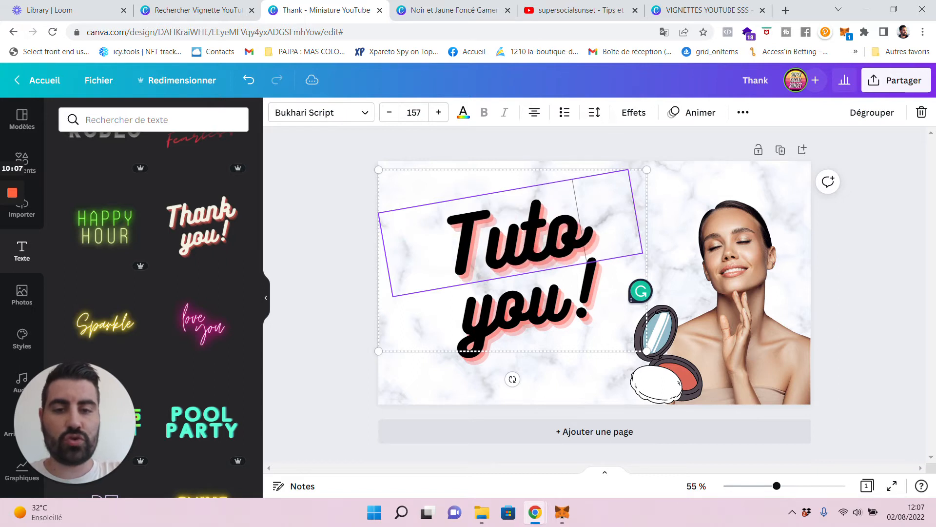
Replace the title's second word "you!" with "Beauté".
{"action": "left_click", "coordinate": [544, 319]}
{"action": "double_click", "coordinate": [545, 319]}
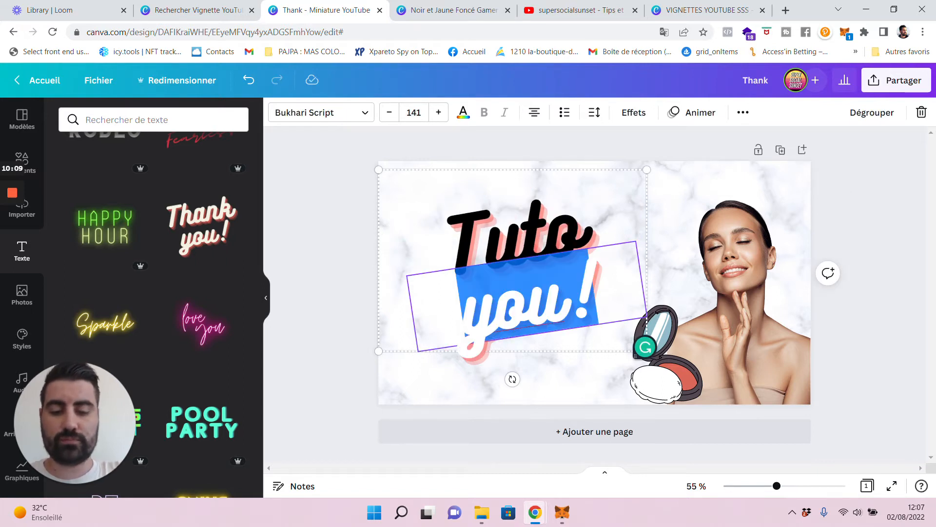
{"action": "type", "text": "Beau"}
{"action": "type", "text": "té"}
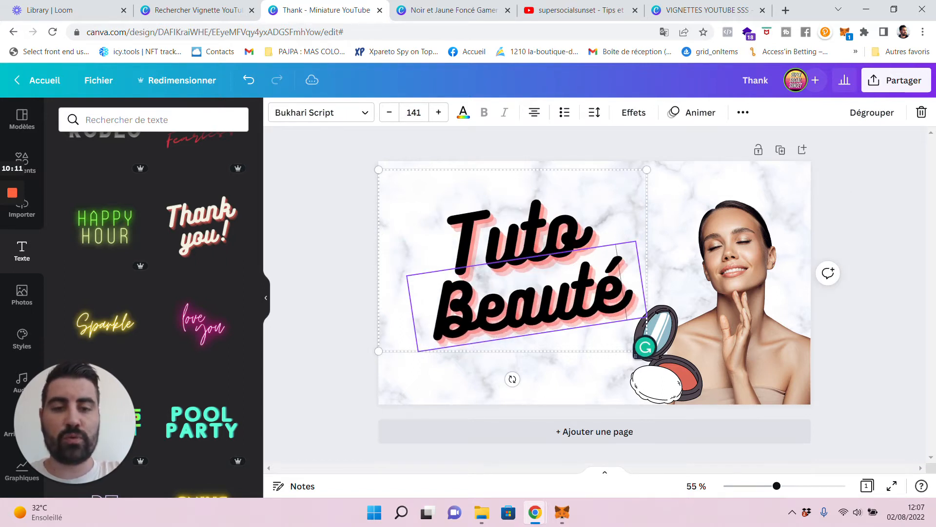
{"action": "left_click", "coordinate": [318, 227]}
Scale the "Tuto Beauté" title down slightly and move it up to leave free space beneath it.
{"action": "left_click", "coordinate": [543, 260]}
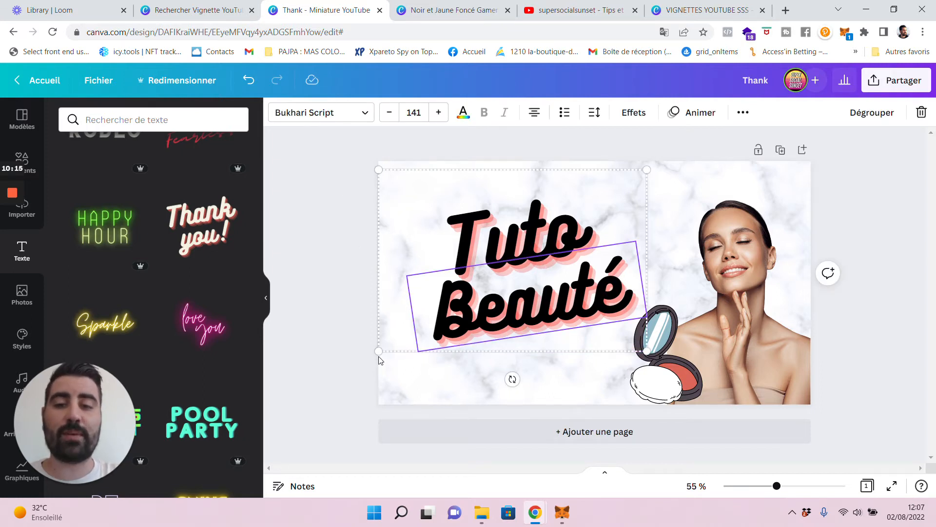
{"action": "left_click_drag", "start_coordinate": [379, 351], "coordinate": [415, 326]}
{"action": "left_click_drag", "start_coordinate": [589, 255], "coordinate": [564, 246]}
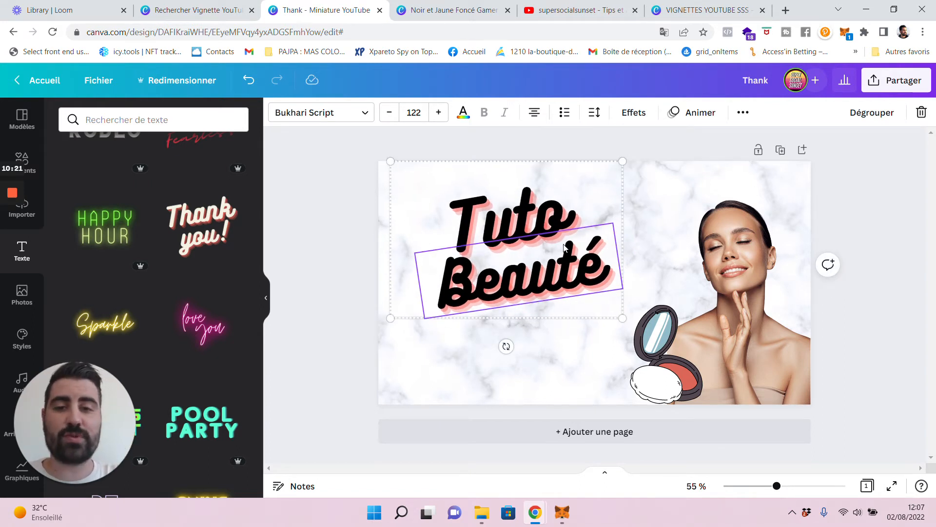
{"action": "left_click", "coordinate": [359, 247]}
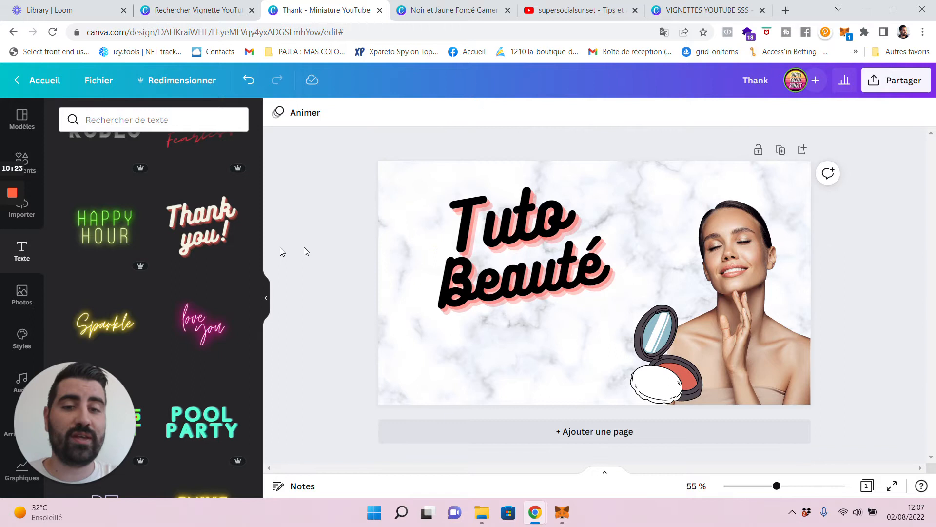
Add a heading reading "Rouge à lèvre", enlarge it to size 61.5 and place it beneath the "Tuto Beauté" title.
{"action": "scroll", "coordinate": [151, 218], "scroll_direction": "up", "scroll_amount": 2}
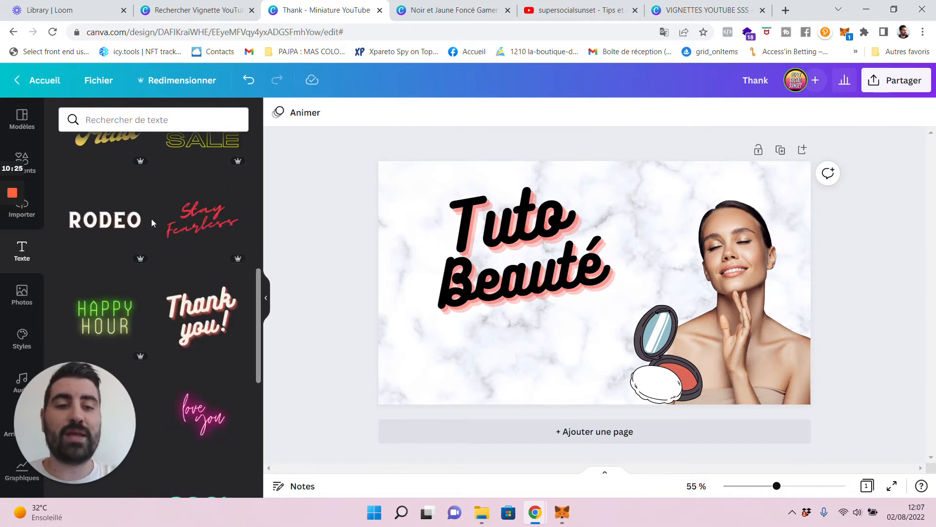
{"action": "scroll", "coordinate": [186, 242], "scroll_direction": "up", "scroll_amount": 2}
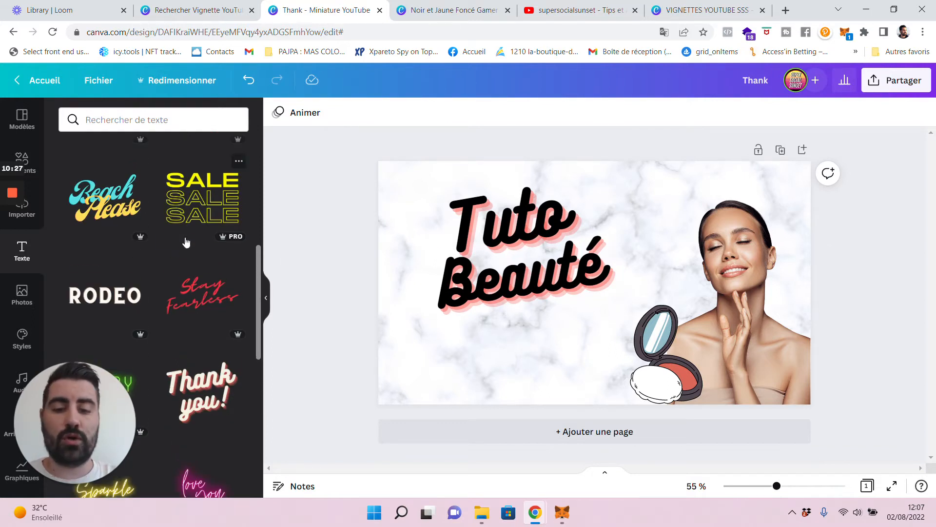
{"action": "scroll", "coordinate": [186, 242], "scroll_direction": "up", "scroll_amount": 5}
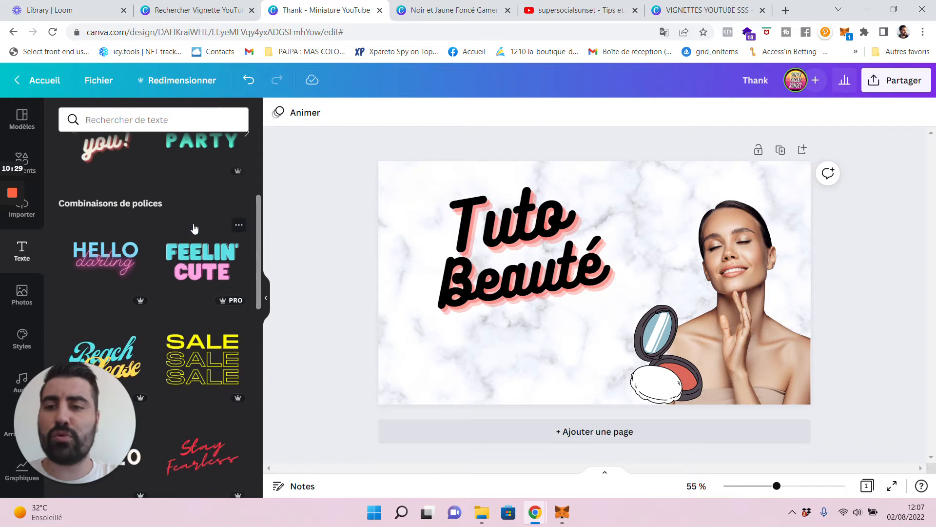
{"action": "scroll", "coordinate": [203, 317], "scroll_direction": "down", "scroll_amount": 1}
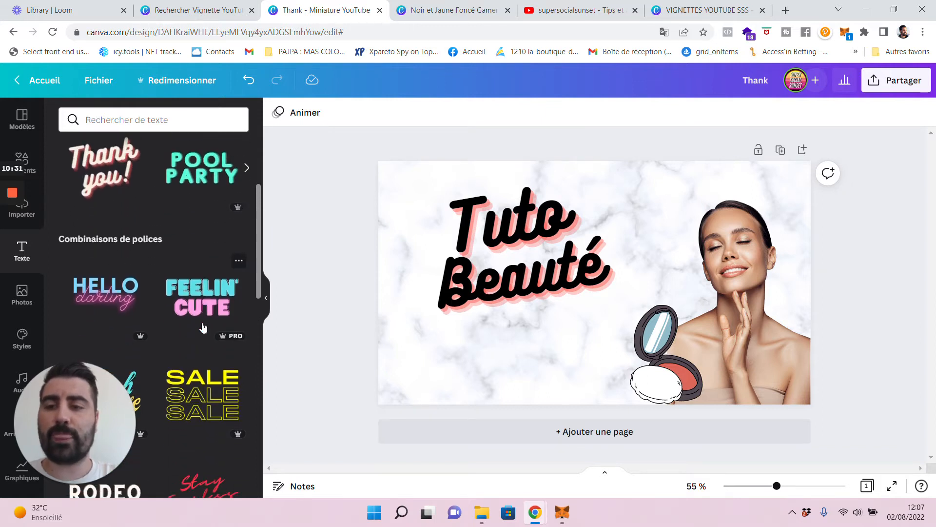
{"action": "scroll", "coordinate": [193, 320], "scroll_direction": "down", "scroll_amount": 6}
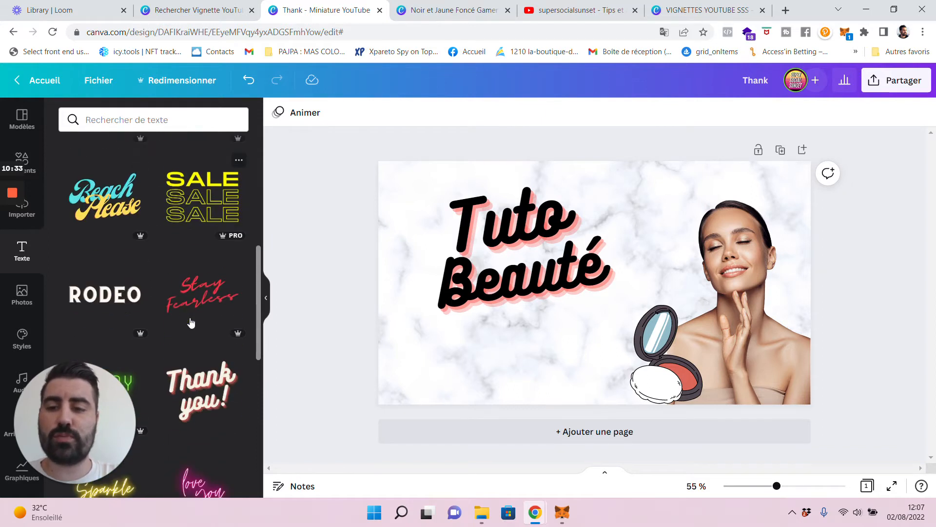
{"action": "scroll", "coordinate": [191, 322], "scroll_direction": "up", "scroll_amount": 10}
{"action": "left_click", "coordinate": [161, 181]}
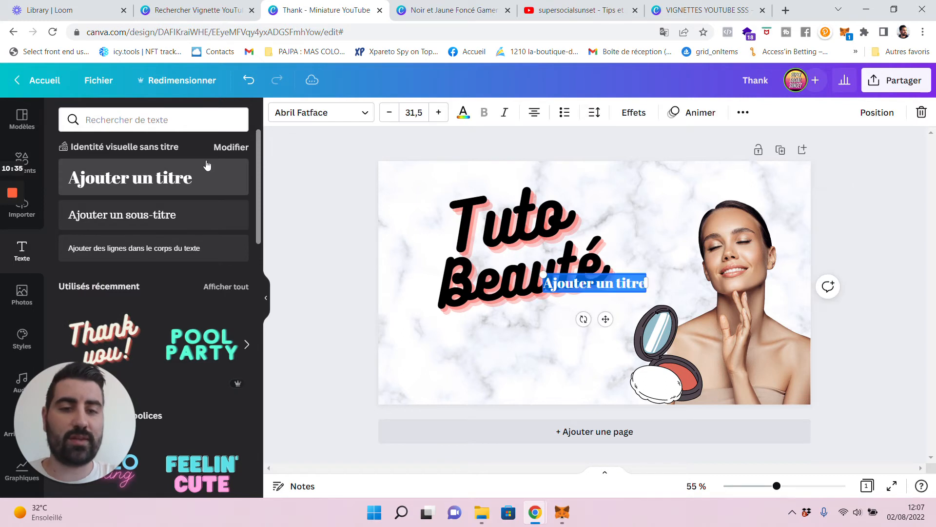
{"action": "type", "text": "Com"}
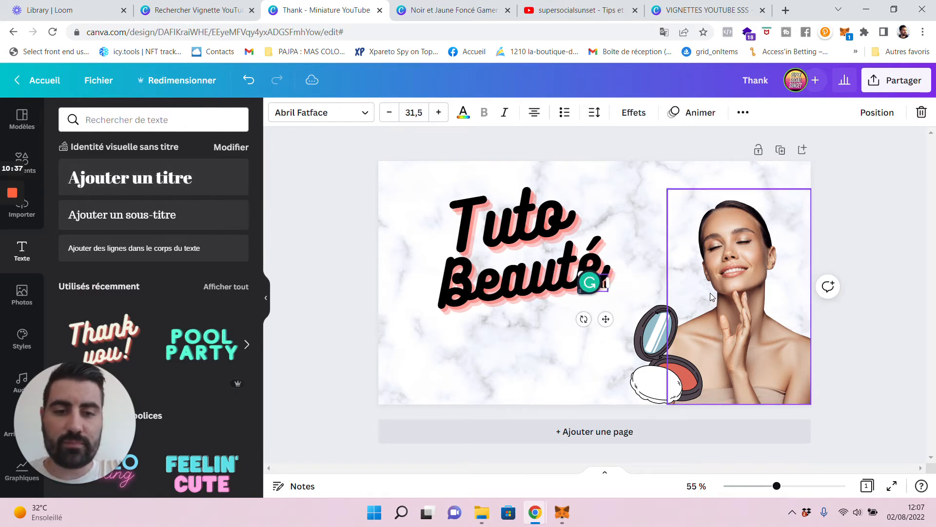
{"action": "type", "text": "ge à"}
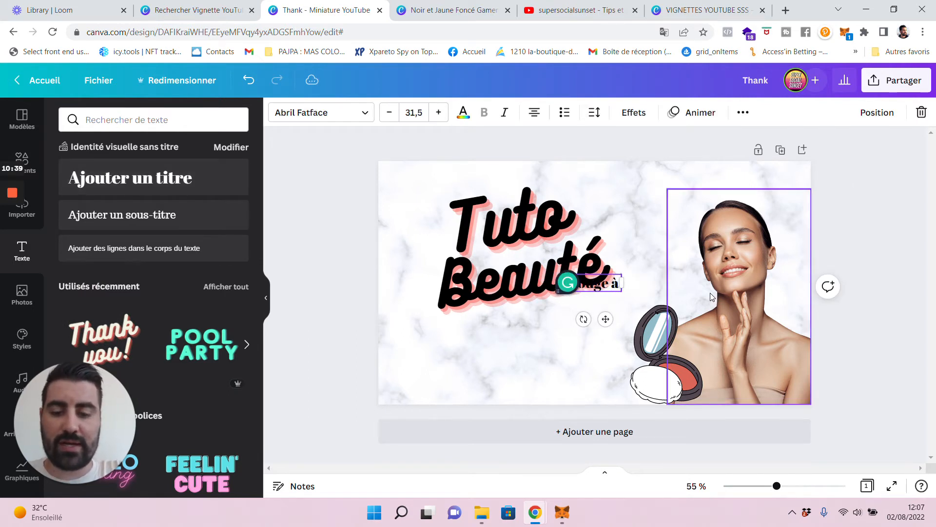
{"action": "type", "text": " lèvre"}
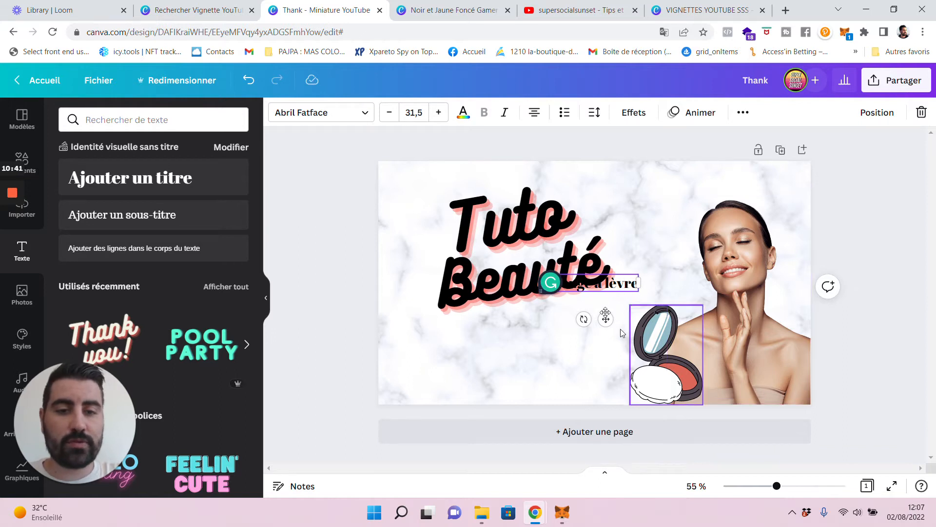
{"action": "left_click_drag", "start_coordinate": [599, 293], "coordinate": [438, 364]}
Try the Glacial Indifference, Merriweather and Montserrat Extra-Light fonts on the "Rouge à lèvre" subtitle.
{"action": "left_click", "coordinate": [361, 115]}
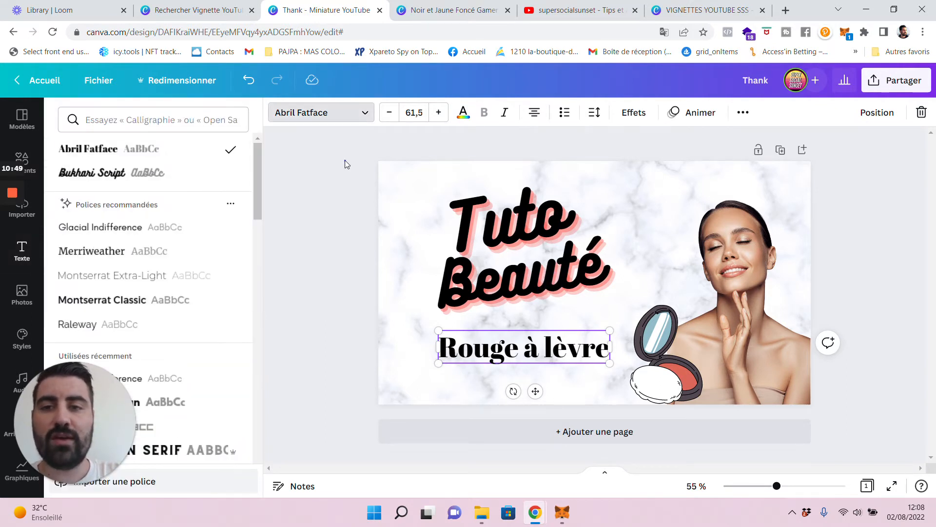
{"action": "left_click", "coordinate": [365, 114]}
{"action": "left_click", "coordinate": [365, 115]}
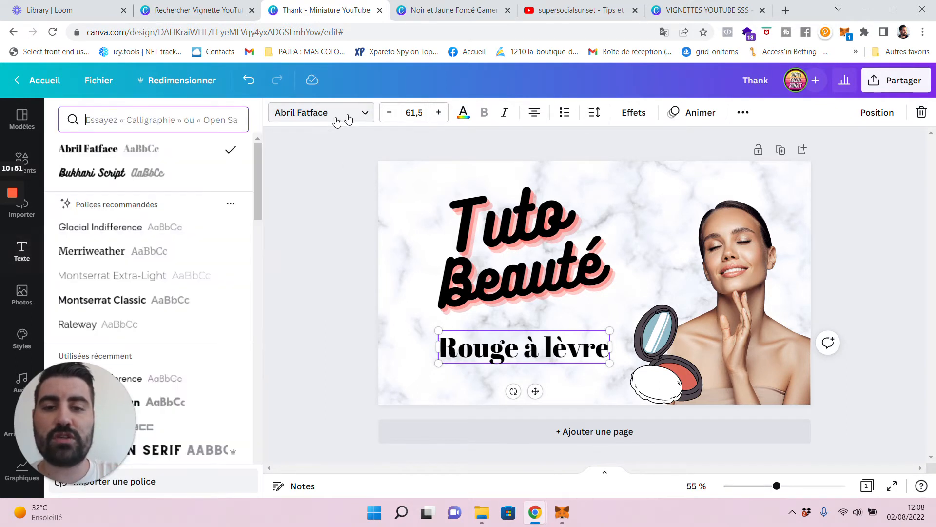
{"action": "left_click", "coordinate": [144, 237]}
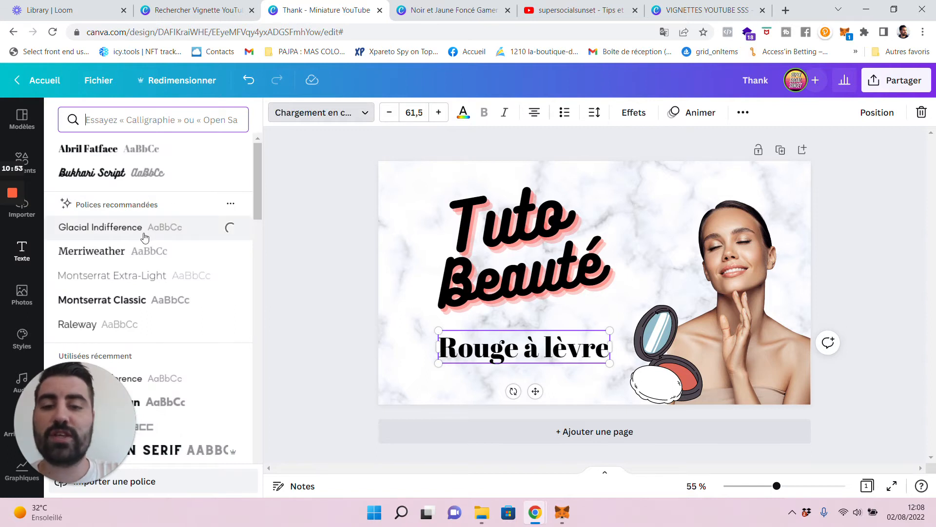
{"action": "left_click", "coordinate": [136, 256]}
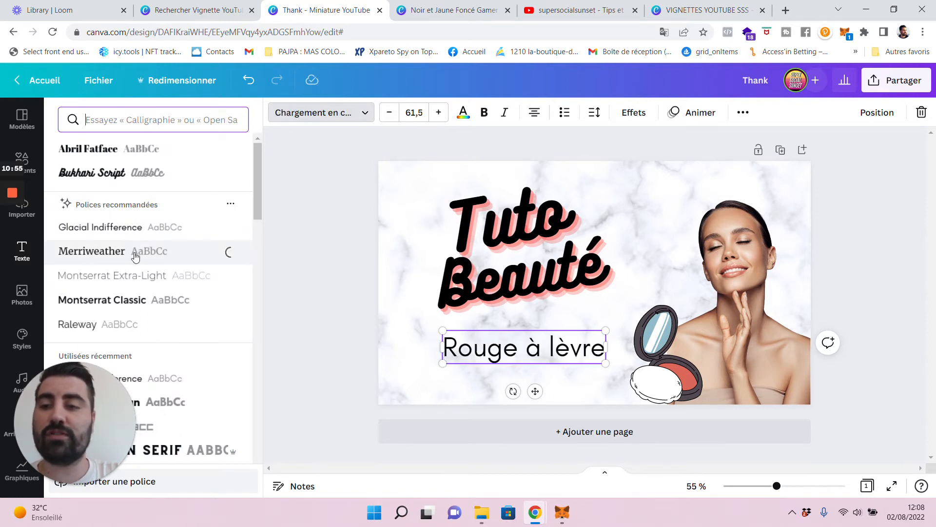
{"action": "left_click", "coordinate": [134, 285]}
Set the "Rouge à lèvre" subtitle in League Spartan and tilt it counterclockwise to follow the title's slant.
{"action": "scroll", "coordinate": [133, 284], "scroll_direction": "down", "scroll_amount": 1}
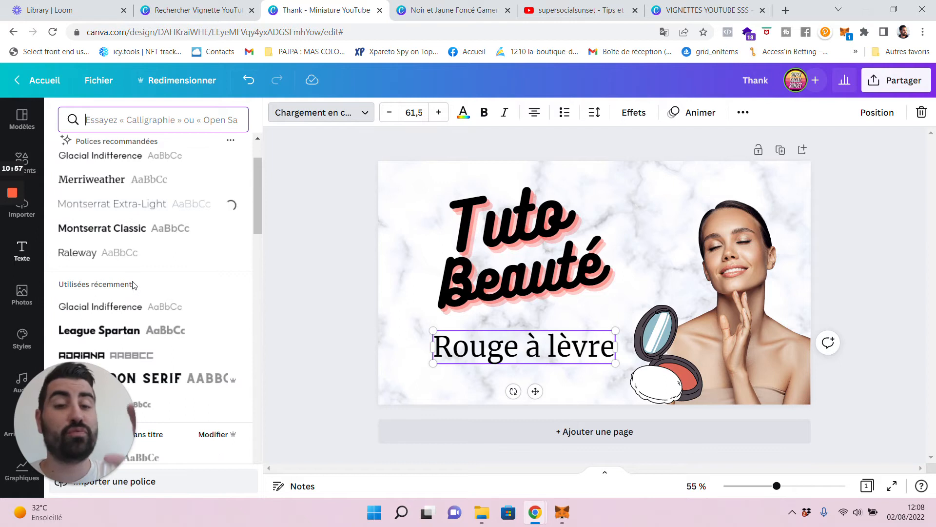
{"action": "scroll", "coordinate": [133, 285], "scroll_direction": "down", "scroll_amount": 1}
{"action": "left_click", "coordinate": [104, 306]}
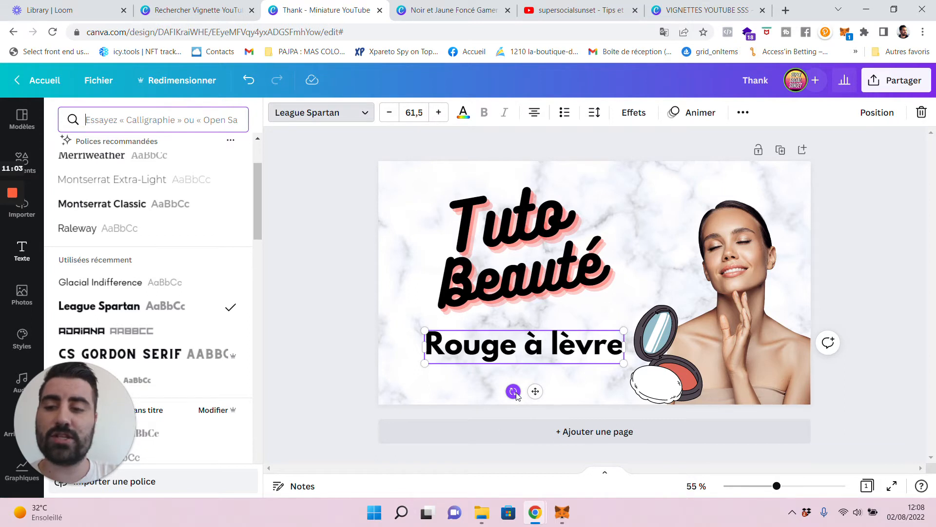
{"action": "left_click_drag", "start_coordinate": [516, 394], "coordinate": [518, 398]}
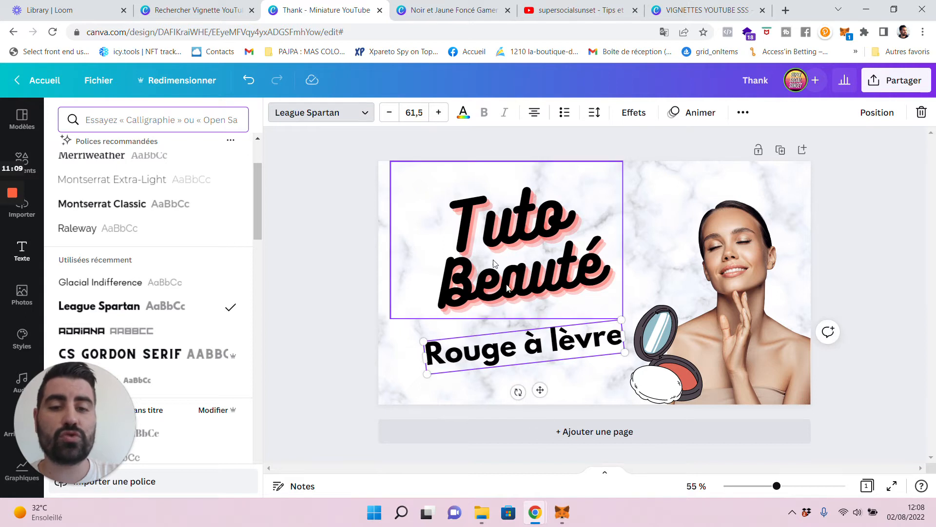
Recolor the "Rouge à lèvre" subtitle with the custom red #FF1D1D and nudge it up closer to the title.
{"action": "left_click", "coordinate": [463, 113]}
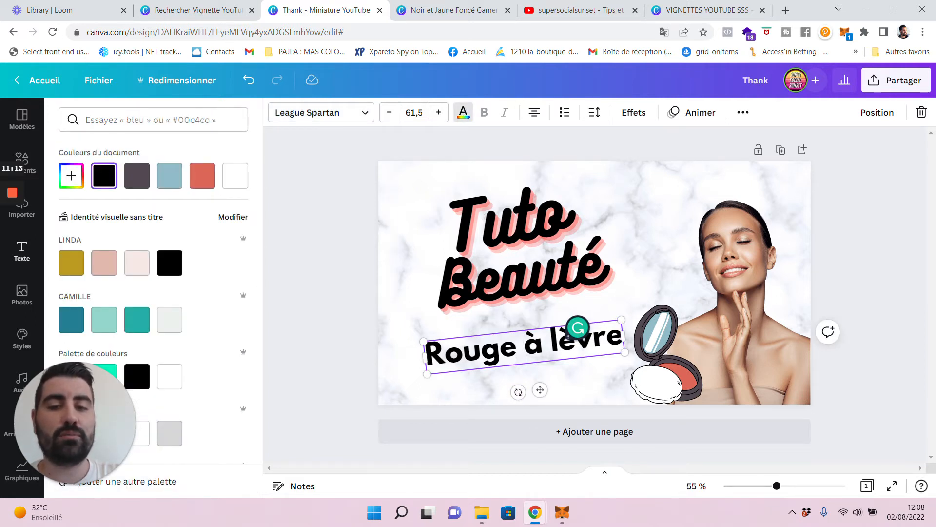
{"action": "left_click_drag", "start_coordinate": [426, 353], "coordinate": [625, 333]}
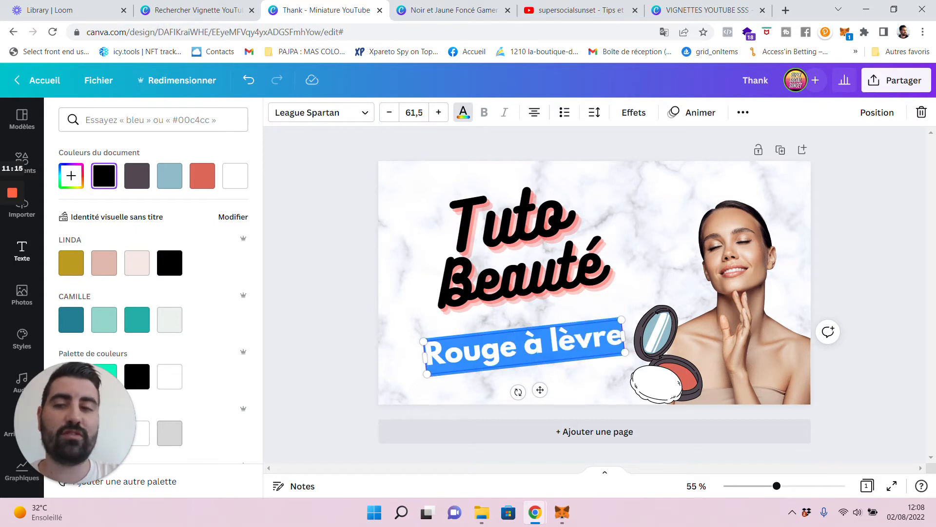
{"action": "left_click", "coordinate": [71, 176]}
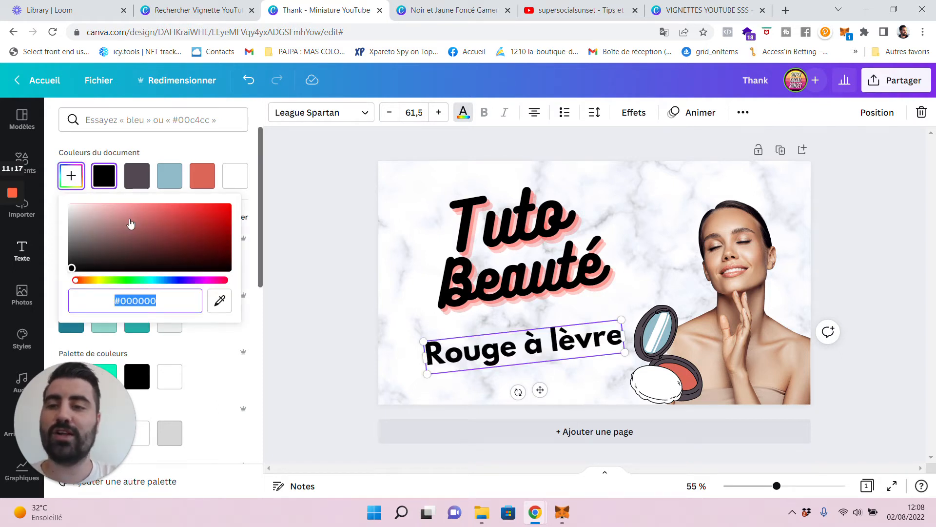
{"action": "left_click", "coordinate": [206, 210]}
{"action": "left_click_drag", "start_coordinate": [205, 211], "coordinate": [214, 207]}
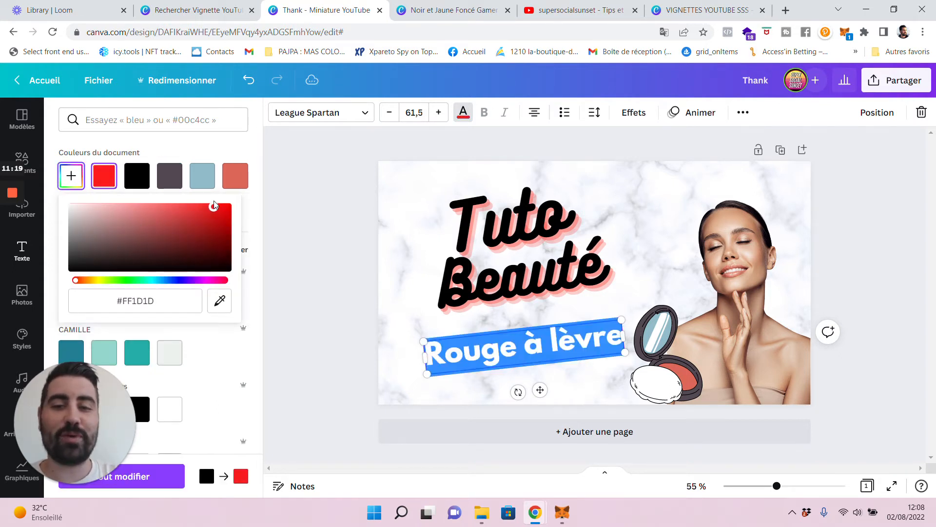
{"action": "left_click", "coordinate": [312, 233]}
{"action": "left_click_drag", "start_coordinate": [576, 350], "coordinate": [575, 340]}
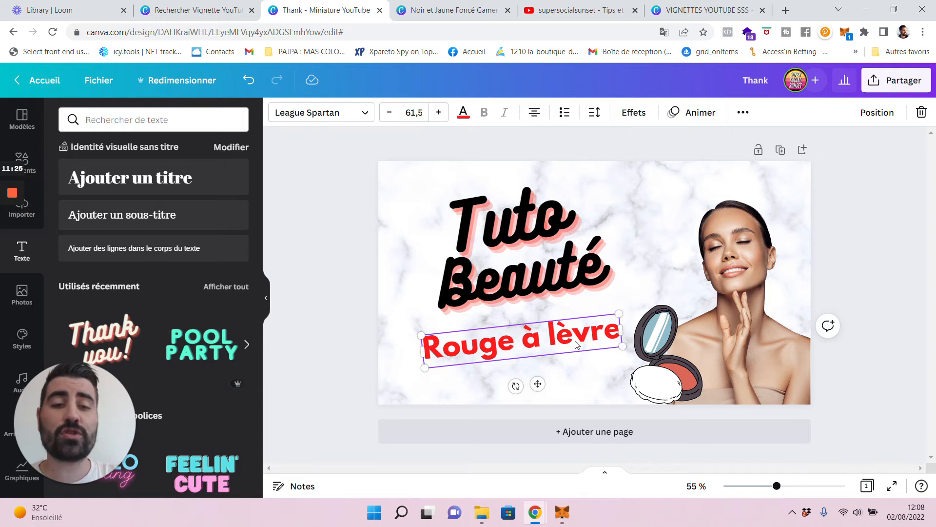
{"action": "left_click", "coordinate": [839, 238]}
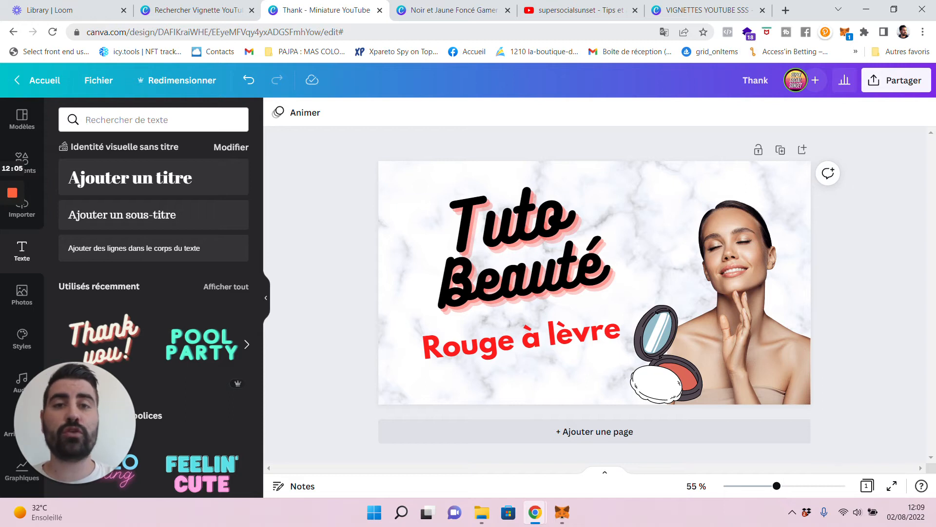
Switch to the supersocialsunset YouTube channel's videos and examine the design of the existing thumbnails up close.
{"action": "left_click", "coordinate": [601, 15]}
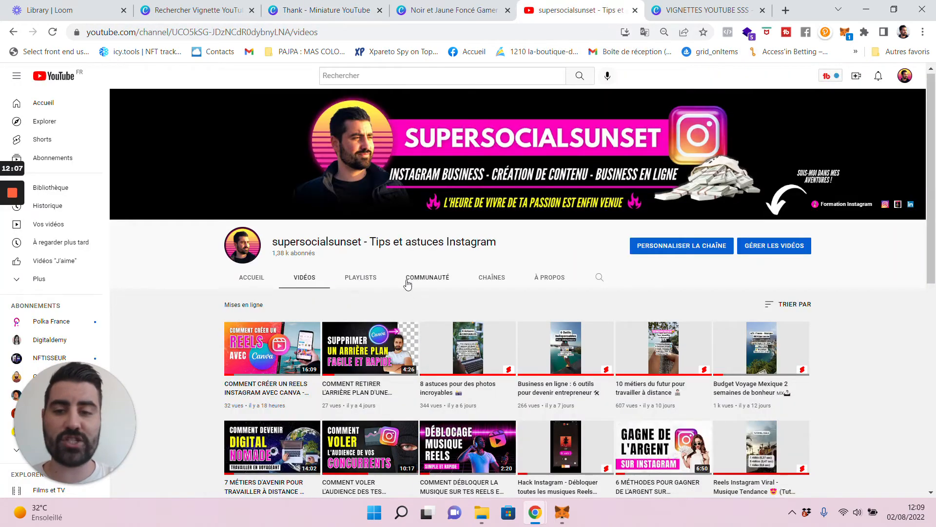
{"action": "scroll", "coordinate": [211, 329], "scroll_direction": "down", "scroll_amount": 2}
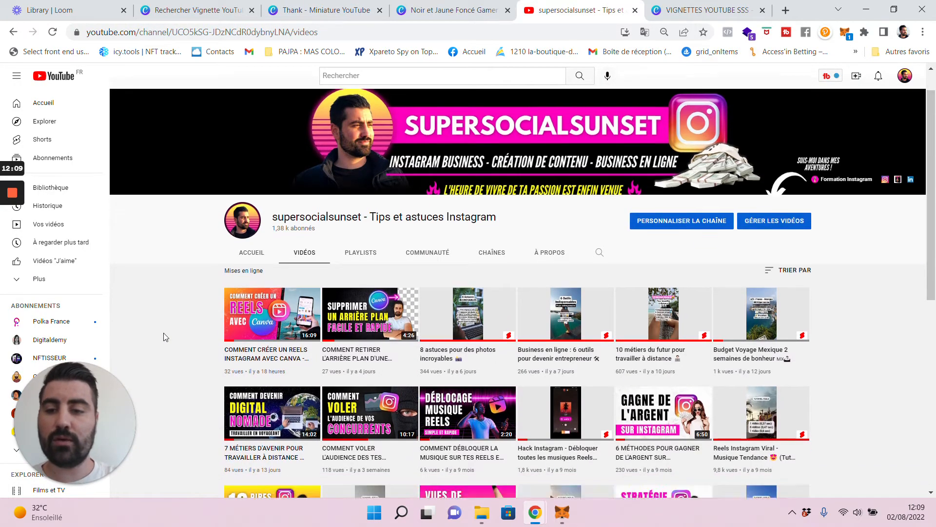
{"action": "scroll", "coordinate": [184, 330], "scroll_direction": "down", "scroll_amount": 2}
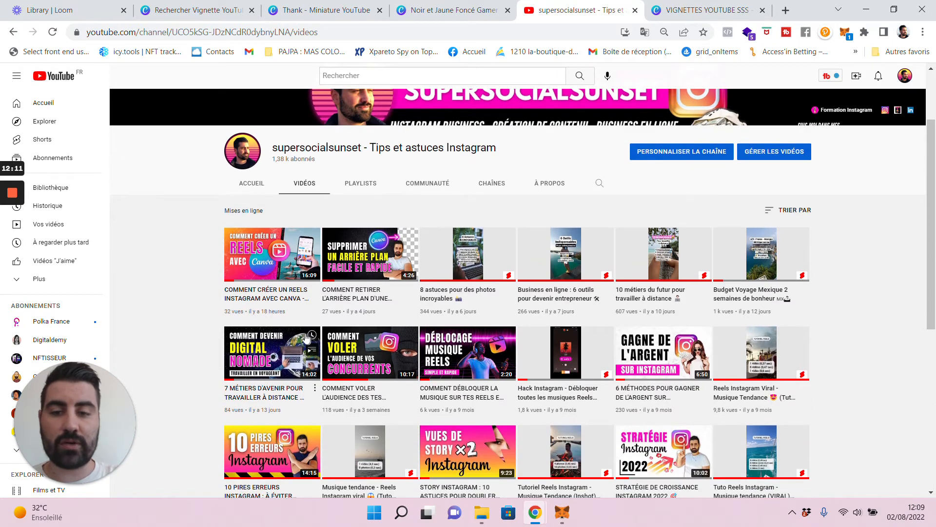
{"action": "scroll", "coordinate": [203, 321], "scroll_direction": "down", "scroll_amount": 1}
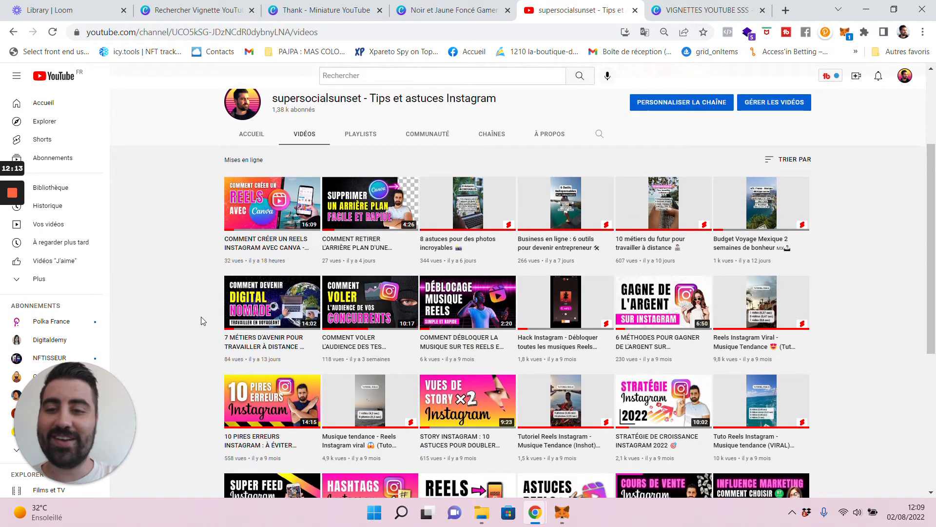
{"action": "scroll", "coordinate": [261, 293], "scroll_direction": "up", "scroll_amount": 4}
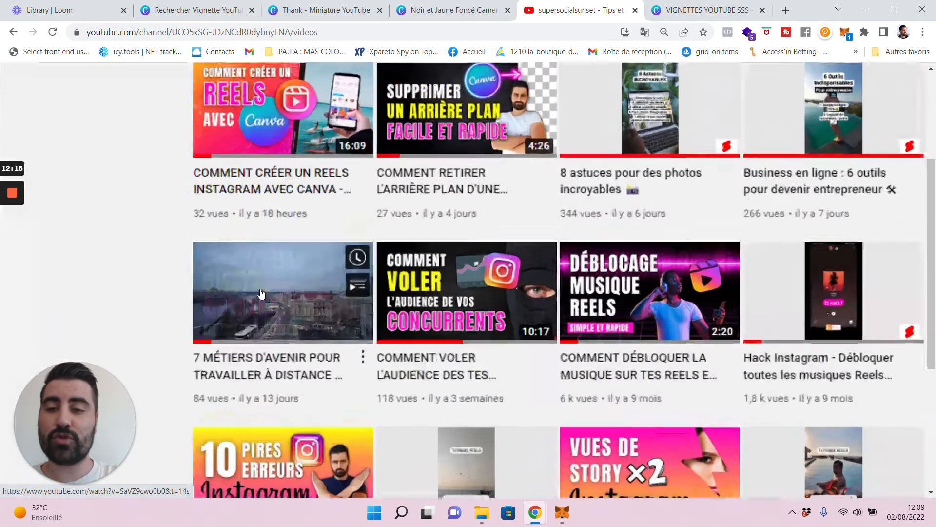
{"action": "scroll", "coordinate": [119, 267], "scroll_direction": "down", "scroll_amount": 1}
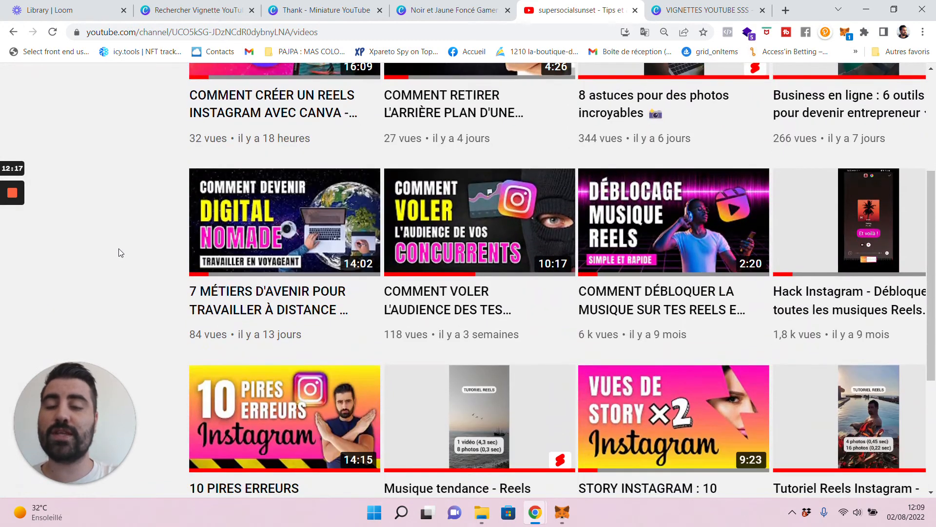
{"action": "scroll", "coordinate": [121, 253], "scroll_direction": "down", "scroll_amount": 1}
{"action": "scroll", "coordinate": [119, 251], "scroll_direction": "up", "scroll_amount": 3}
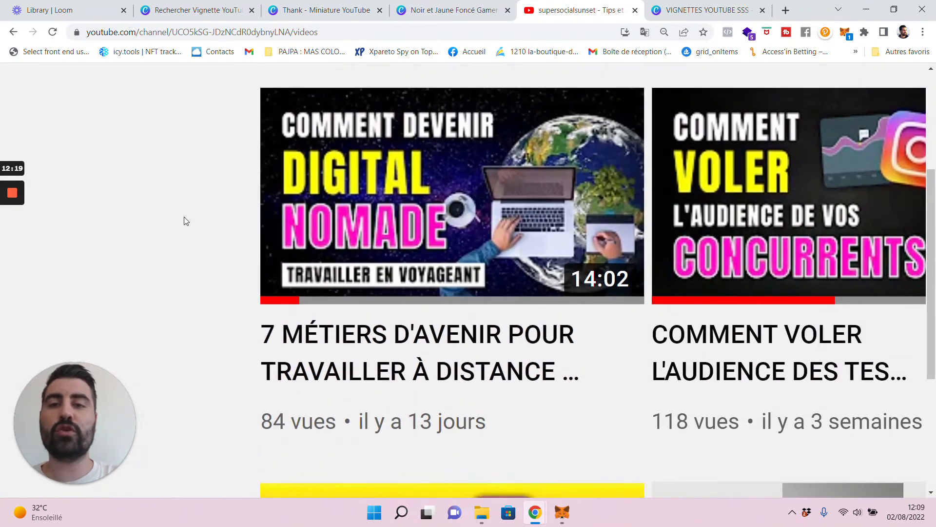
{"action": "scroll", "coordinate": [184, 221], "scroll_direction": "down", "scroll_amount": 2}
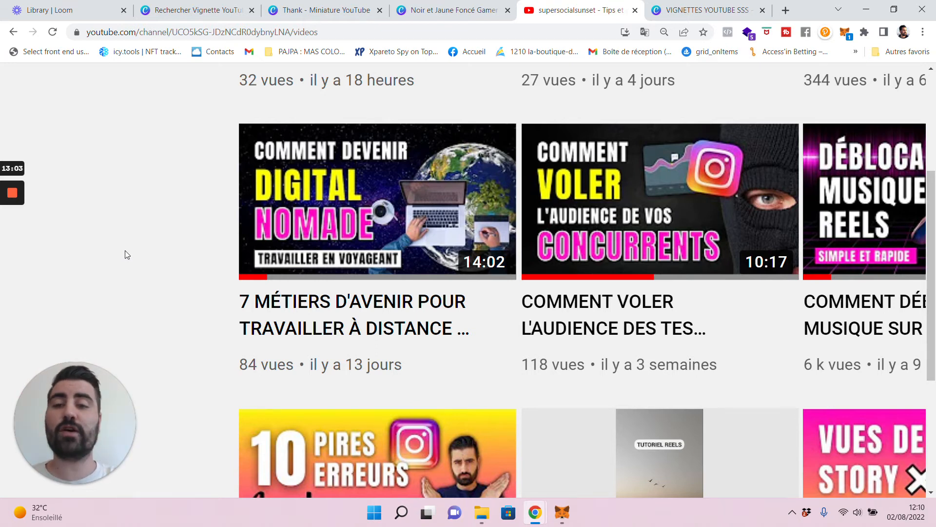
Examine the text and colour styling of the channel's thumbnails and return to the Canva beauty design to check the portrait.
{"action": "key", "text": "ctrl+minus"}
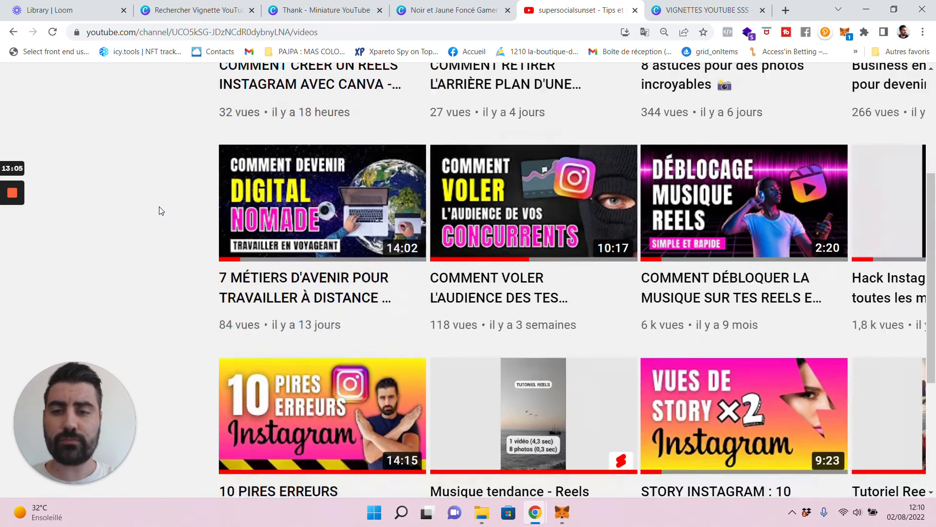
{"action": "scroll", "coordinate": [161, 211], "scroll_direction": "up", "scroll_amount": 1}
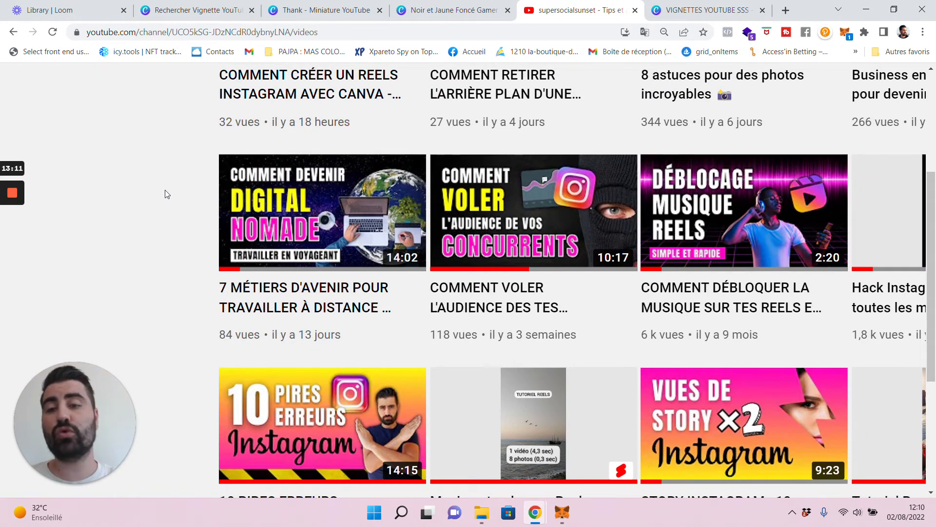
{"action": "scroll", "coordinate": [168, 195], "scroll_direction": "up", "scroll_amount": 3}
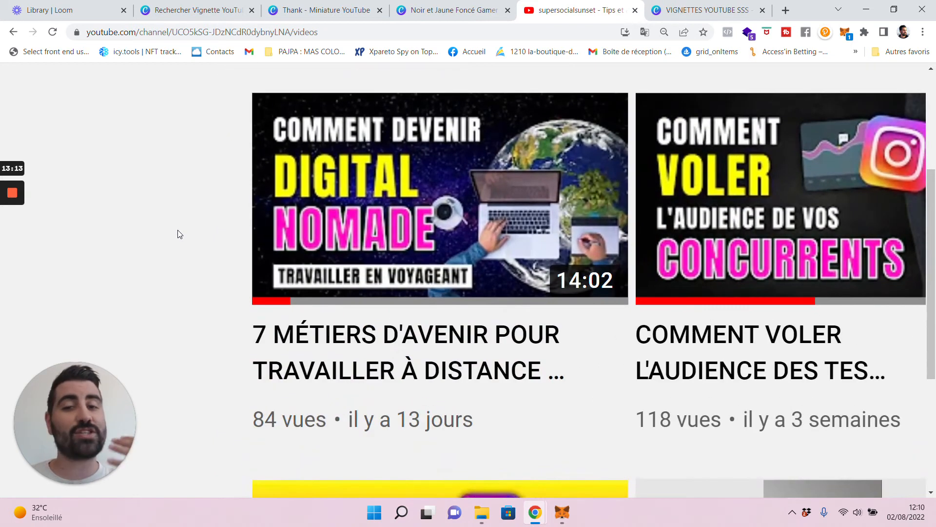
{"action": "scroll", "coordinate": [178, 234], "scroll_direction": "down", "scroll_amount": 3}
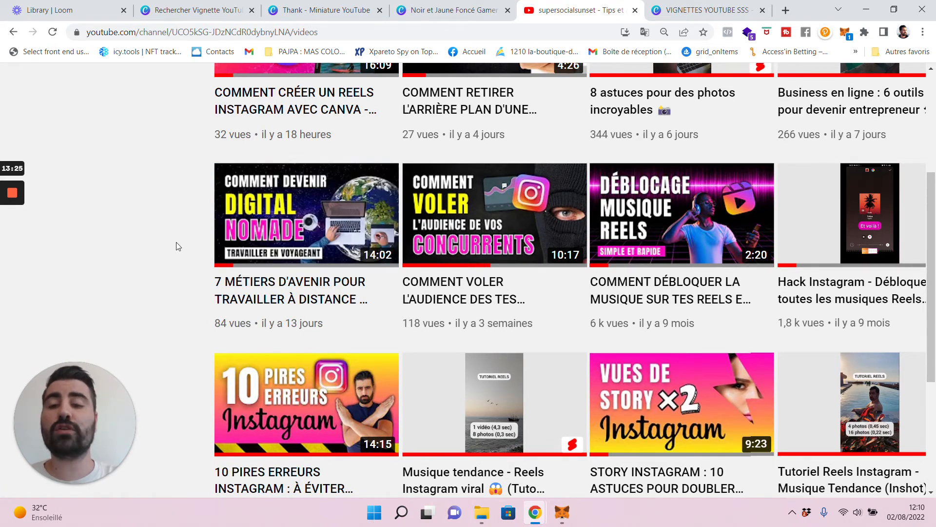
{"action": "scroll", "coordinate": [176, 241], "scroll_direction": "down", "scroll_amount": 2}
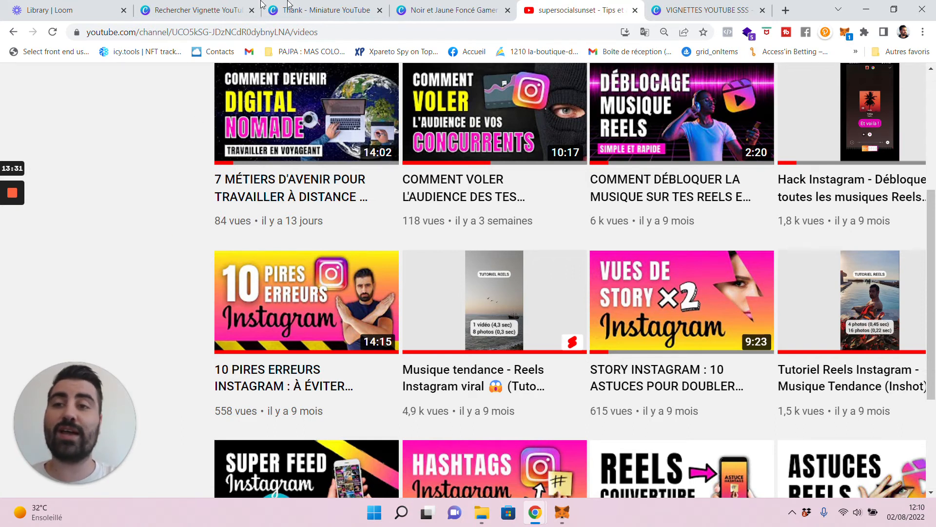
{"action": "left_click", "coordinate": [322, 10]}
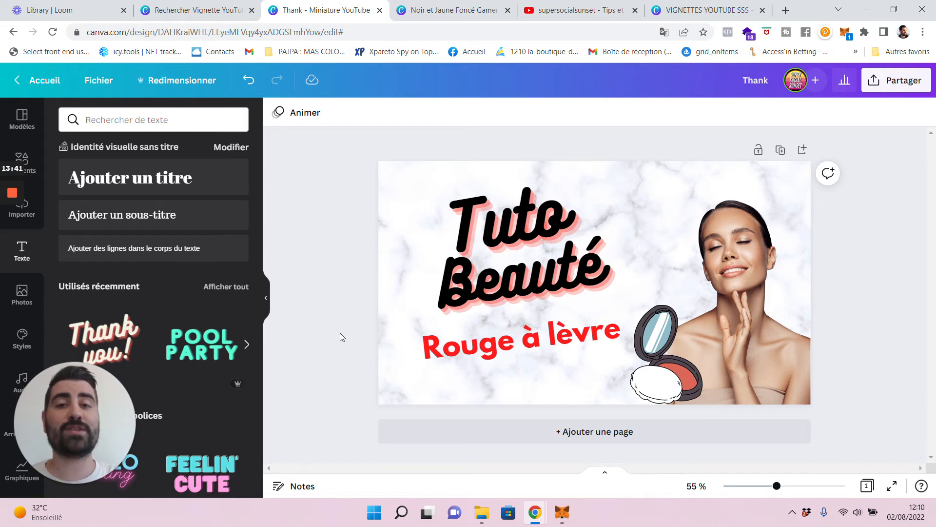
{"action": "mouse_move", "coordinate": [788, 271]}
{"action": "left_mouse_down"}
{"action": "mouse_move", "coordinate": [769, 253]}
{"action": "mouse_move", "coordinate": [786, 277]}
{"action": "left_mouse_up"}
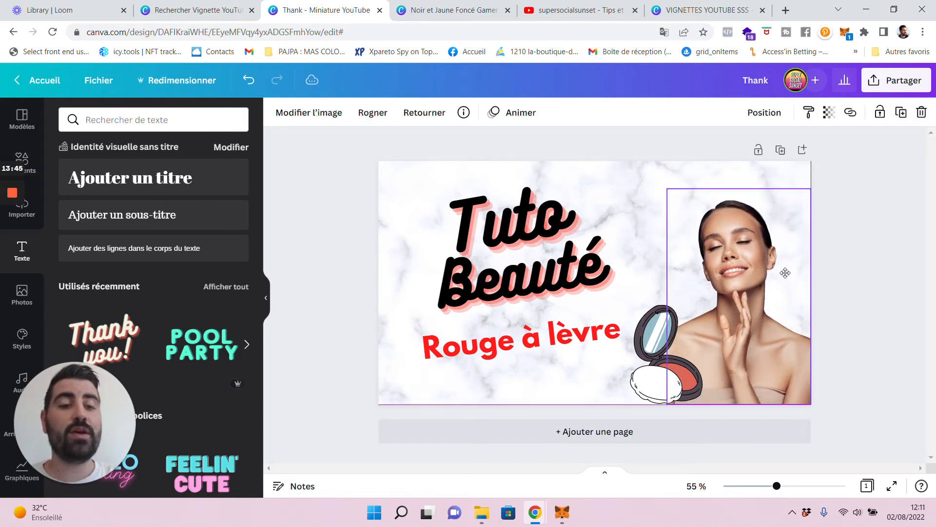
Switch back to the supersocialsunset YouTube videos page and compare its thumbnails at overview size and up close.
{"action": "left_click", "coordinate": [578, 10]}
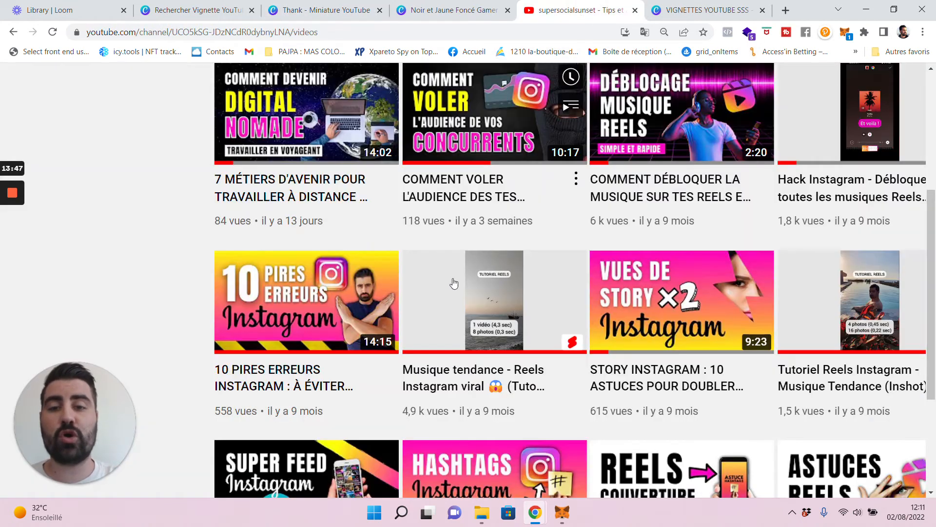
{"action": "key", "text": "ctrl+minus"}
{"action": "key", "text": "ctrl+minus"}
{"action": "key", "text": "ctrl+minus"}
{"action": "key", "text": "ctrl+minus"}
{"action": "key", "text": "ctrl+minus"}
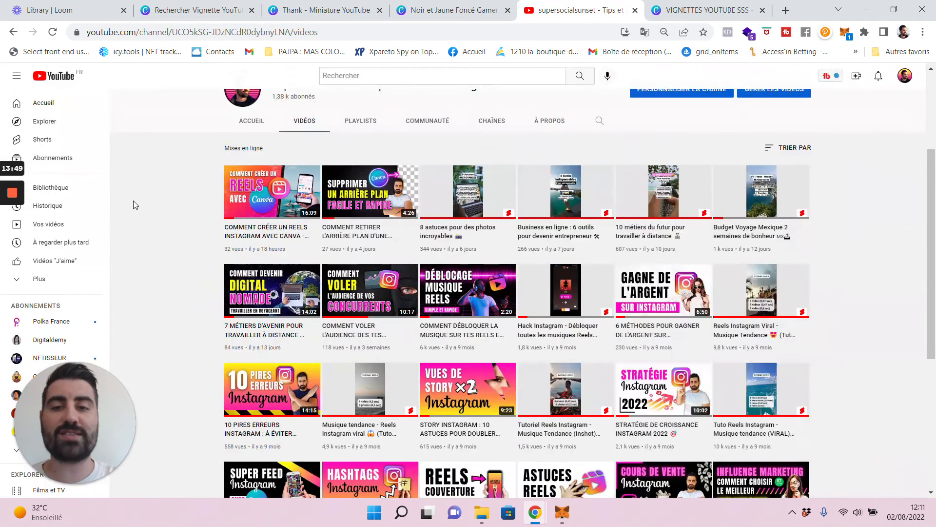
{"action": "key", "text": "ctrl+plus"}
{"action": "key", "text": "ctrl+plus"}
{"action": "key", "text": "ctrl+plus"}
{"action": "key", "text": "ctrl+plus"}
{"action": "key", "text": "ctrl+plus"}
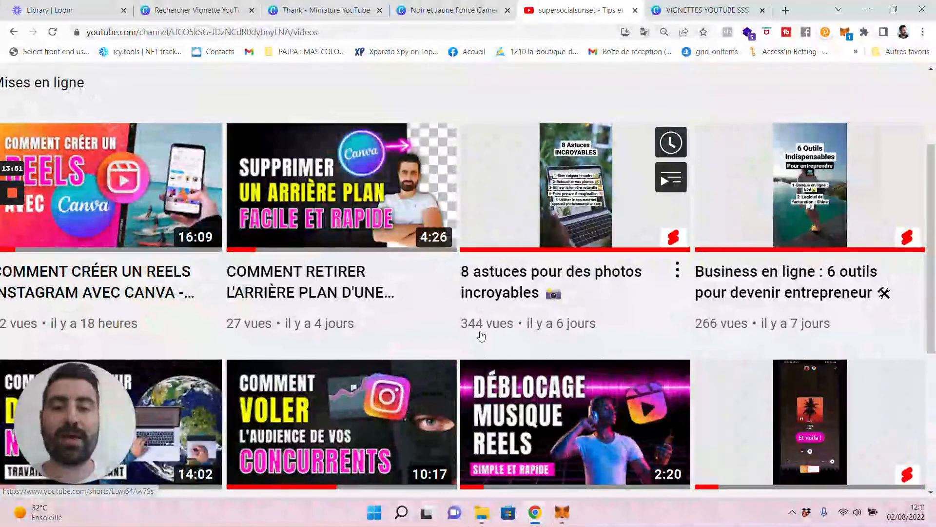
Examine the older Instagram thumbnails further down the channel's video list, including the "Musique Reels" and "L'Explorer Page" designs.
{"action": "scroll", "coordinate": [471, 296], "scroll_direction": "down", "scroll_amount": 5}
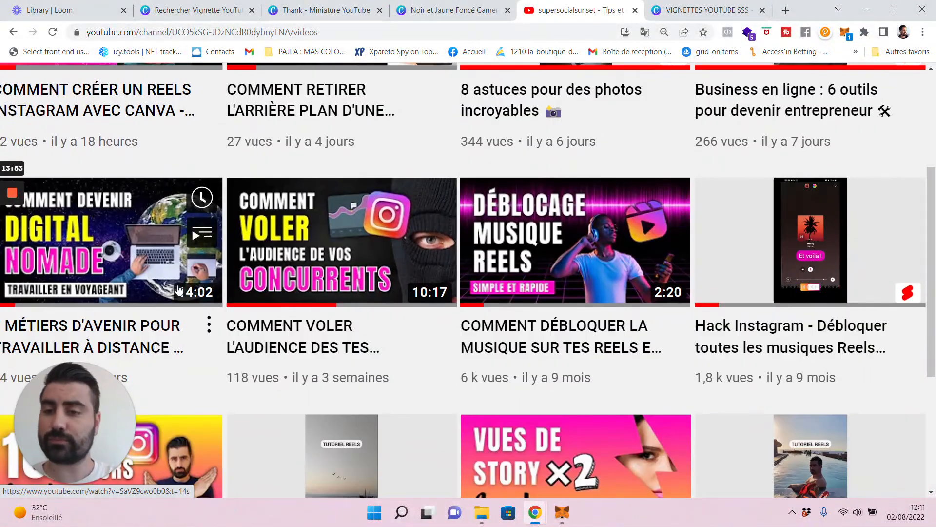
{"action": "scroll", "coordinate": [360, 259], "scroll_direction": "down", "scroll_amount": 10}
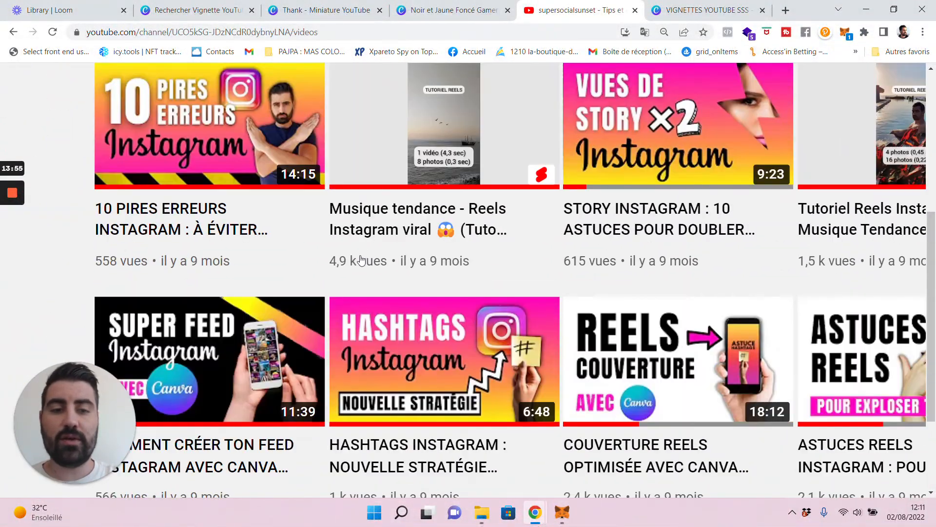
{"action": "scroll", "coordinate": [362, 261], "scroll_direction": "down", "scroll_amount": 5}
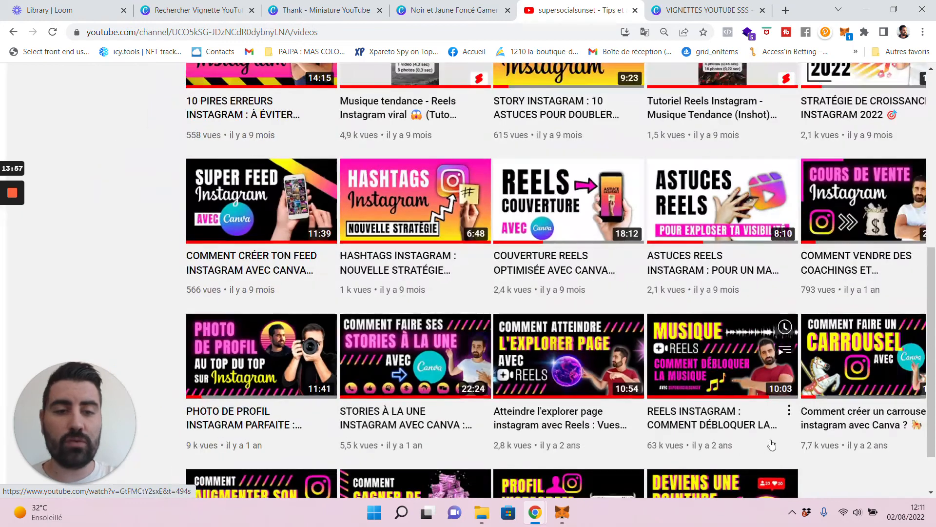
{"action": "scroll", "coordinate": [730, 436], "scroll_direction": "up", "scroll_amount": 4}
{"action": "scroll", "coordinate": [730, 434], "scroll_direction": "up", "scroll_amount": 3}
{"action": "mouse_move", "coordinate": [482, 511]}
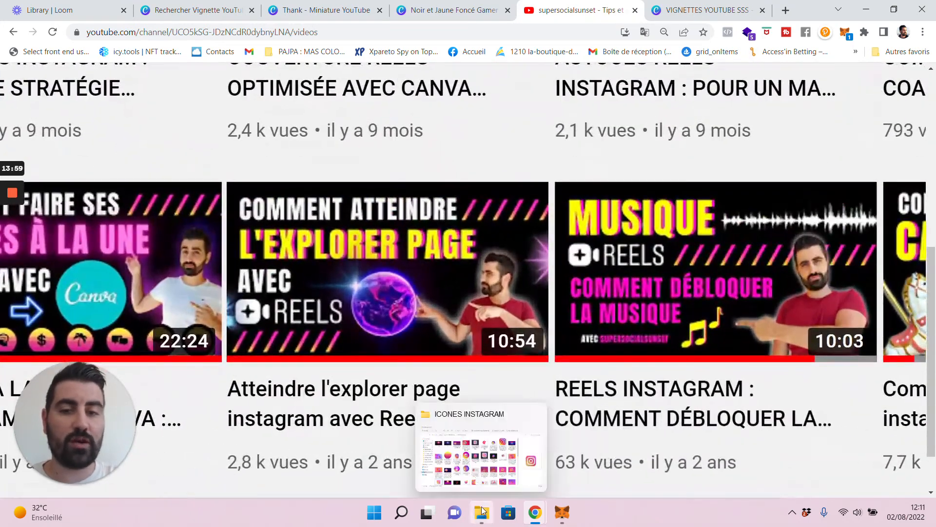
{"action": "scroll", "coordinate": [629, 346], "scroll_direction": "down", "scroll_amount": 5}
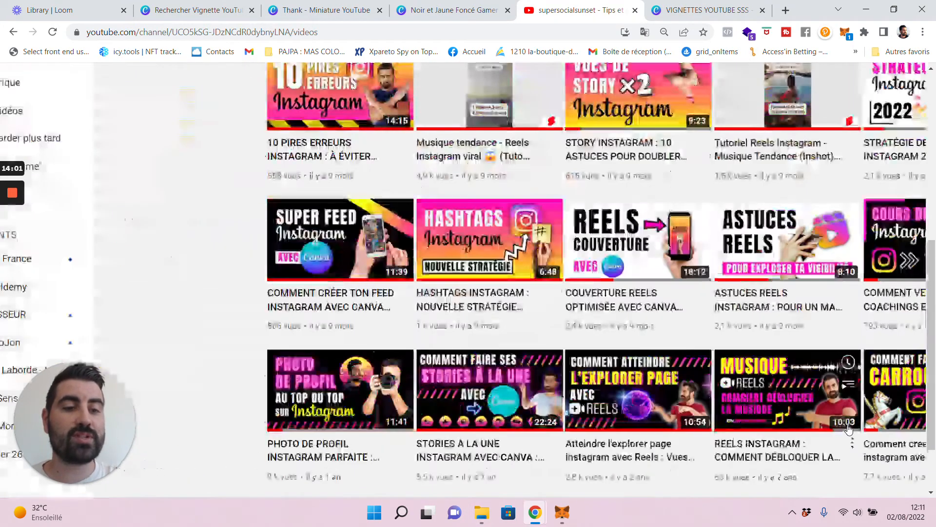
{"action": "scroll", "coordinate": [228, 334], "scroll_direction": "right", "scroll_amount": 3}
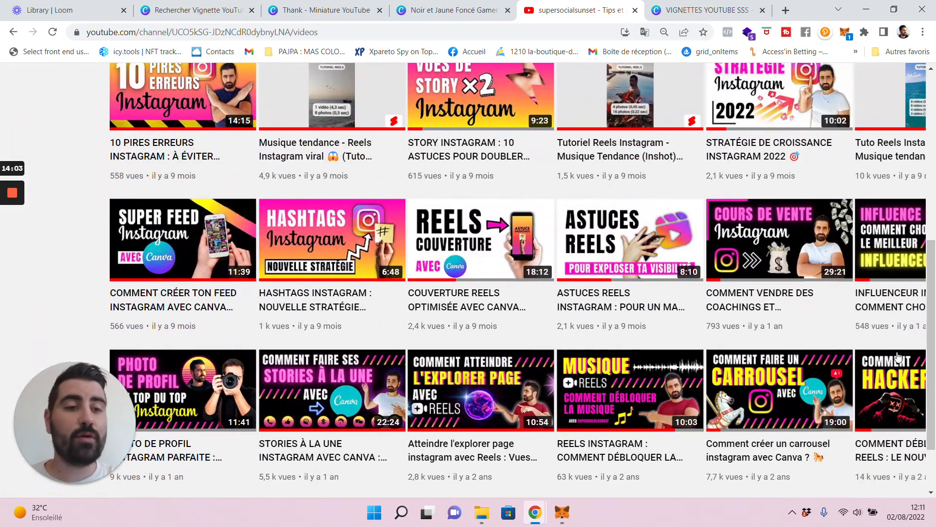
{"action": "scroll", "coordinate": [899, 294], "scroll_direction": "down", "scroll_amount": 5}
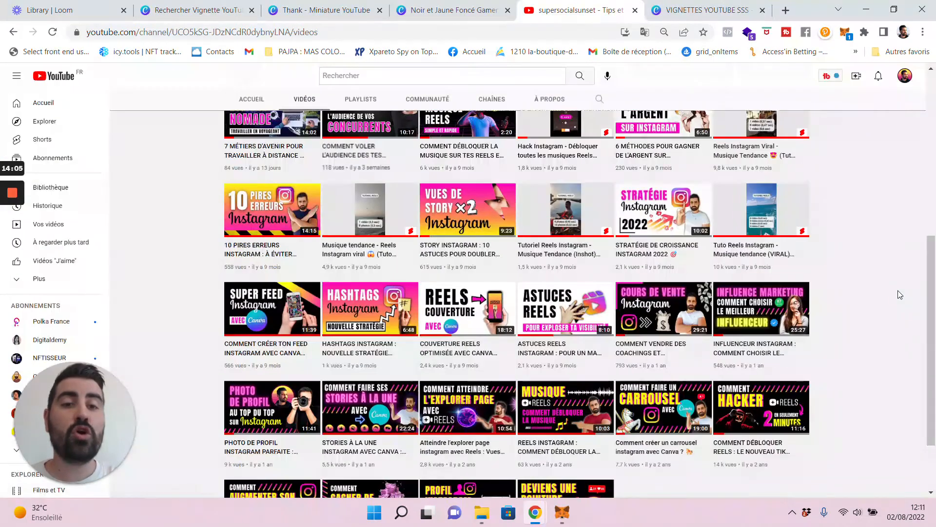
Review the channel's recent and older thumbnails side by side for their shared colours, fonts and cut-out images.
{"action": "scroll", "coordinate": [886, 263], "scroll_direction": "up", "scroll_amount": 4}
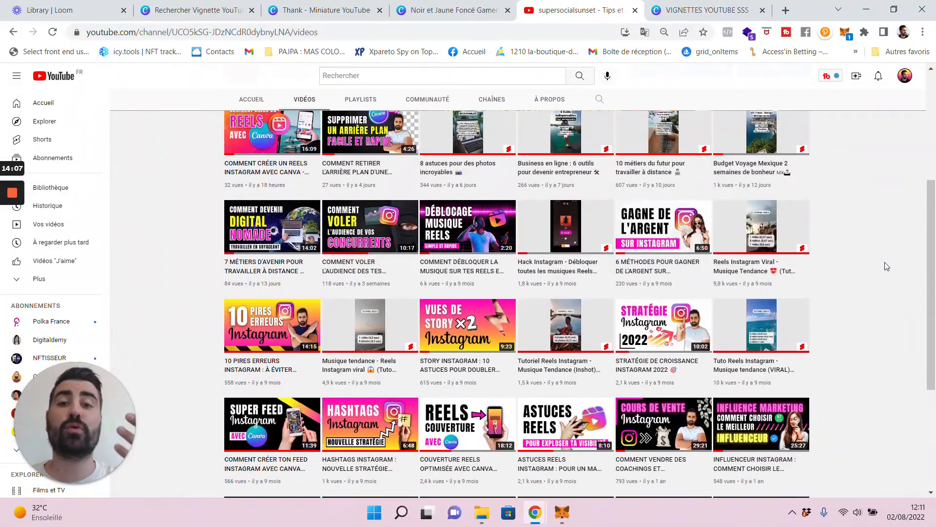
{"action": "scroll", "coordinate": [885, 263], "scroll_direction": "up", "scroll_amount": 2}
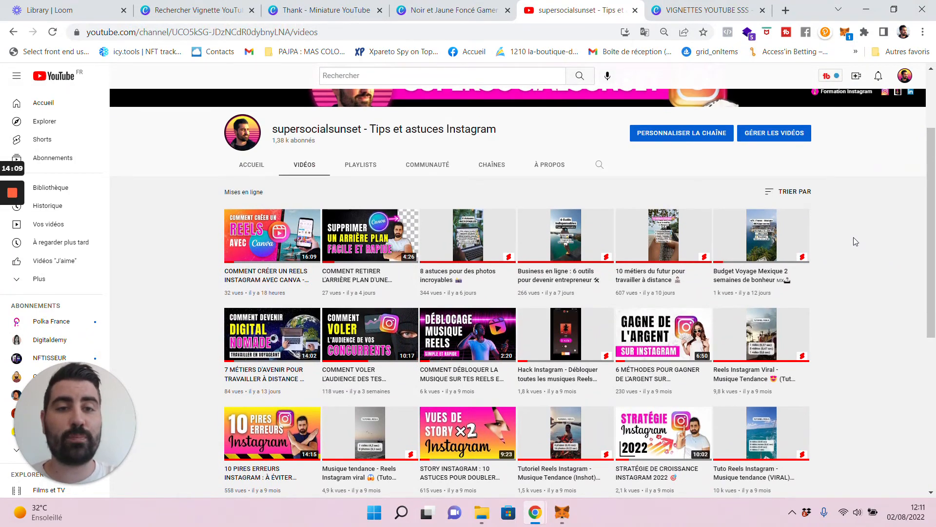
{"action": "scroll", "coordinate": [853, 241], "scroll_direction": "up", "scroll_amount": 2}
{"action": "scroll", "coordinate": [858, 244], "scroll_direction": "down", "scroll_amount": 5}
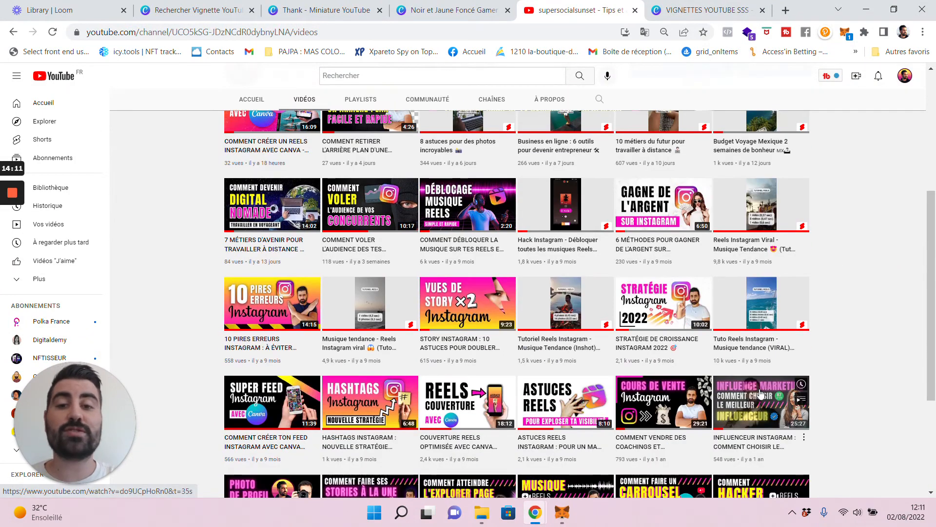
{"action": "scroll", "coordinate": [761, 394], "scroll_direction": "up", "scroll_amount": 1}
{"action": "scroll", "coordinate": [336, 352], "scroll_direction": "up", "scroll_amount": 5}
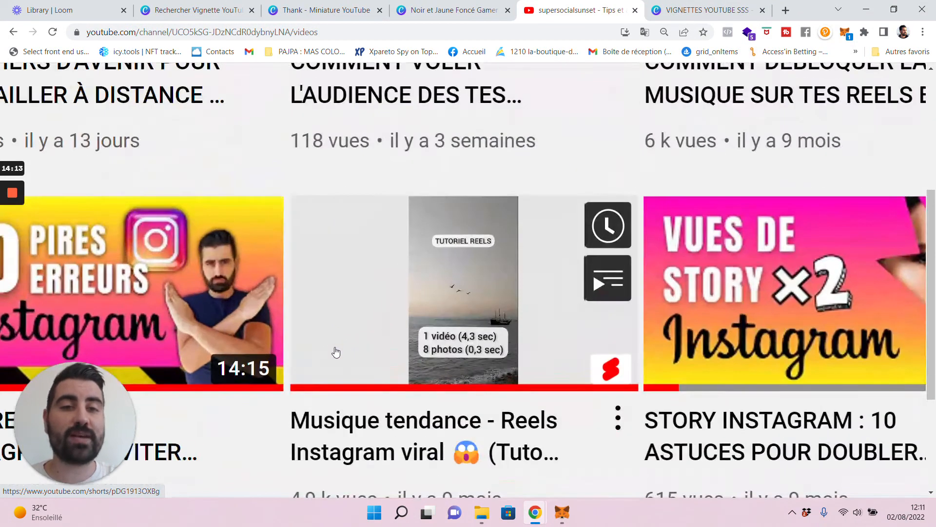
{"action": "scroll", "coordinate": [849, 286], "scroll_direction": "down", "scroll_amount": 3}
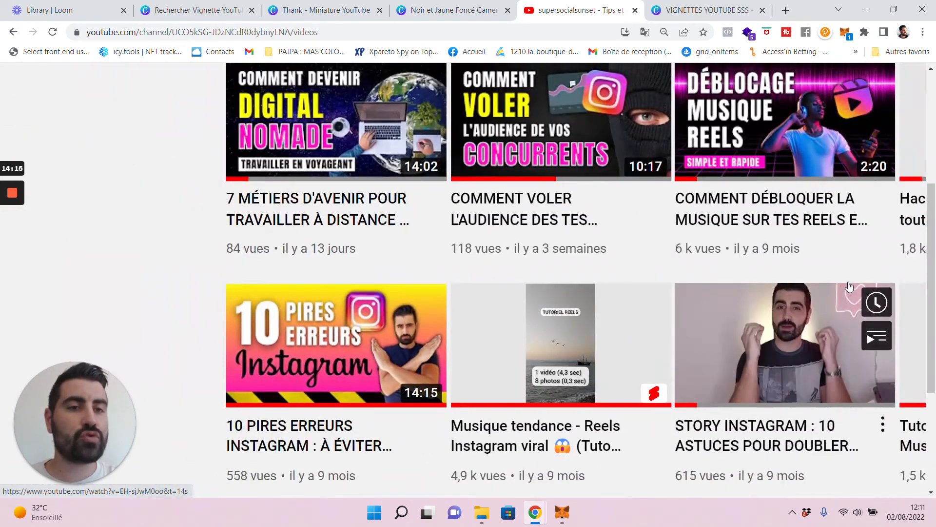
{"action": "scroll", "coordinate": [857, 265], "scroll_direction": "right", "scroll_amount": 3}
{"action": "scroll", "coordinate": [857, 265], "scroll_direction": "up", "scroll_amount": 2}
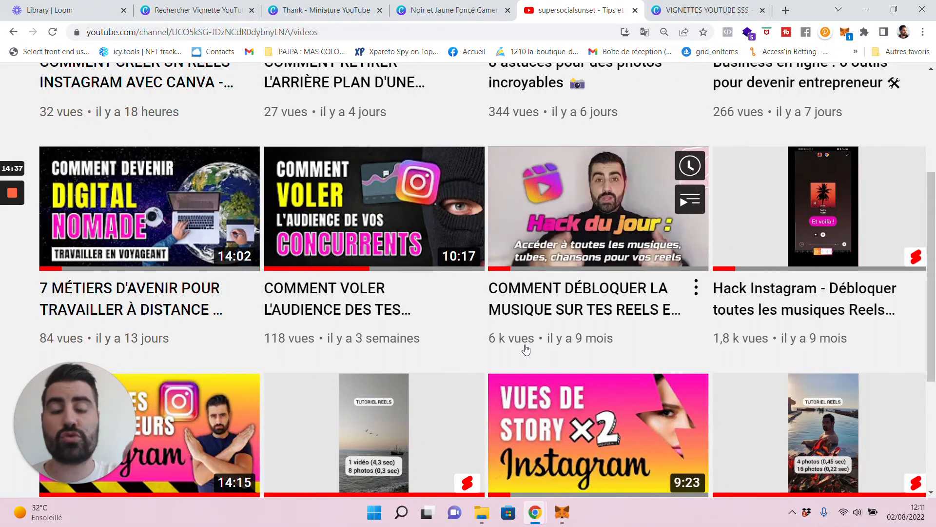
{"action": "mouse_move", "coordinate": [479, 343]}
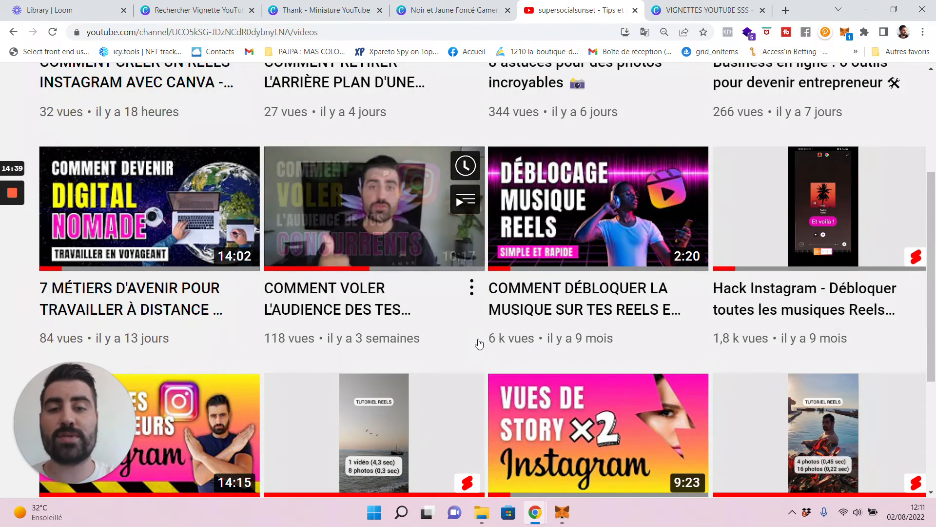
{"action": "scroll", "coordinate": [461, 341], "scroll_direction": "down", "scroll_amount": 5}
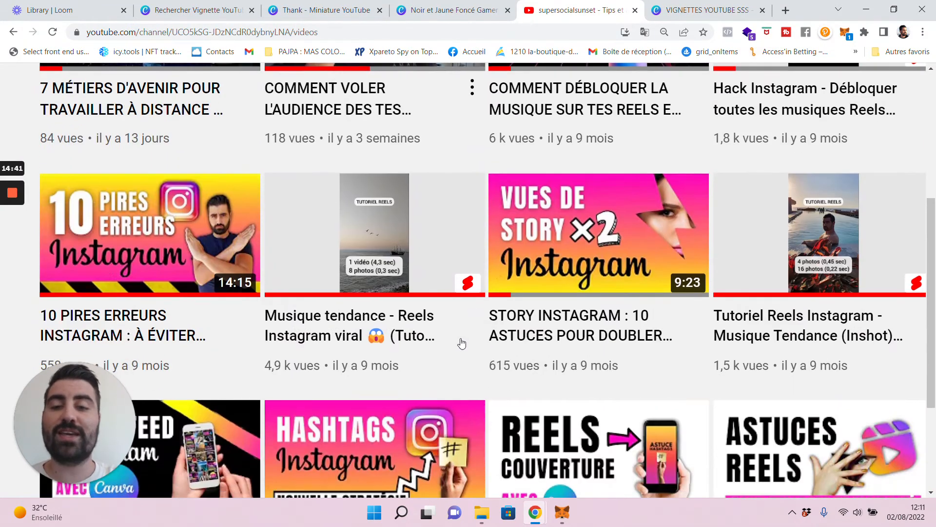
{"action": "scroll", "coordinate": [564, 318], "scroll_direction": "down", "scroll_amount": 5, "text": "ctrl"}
{"action": "scroll", "coordinate": [564, 318], "scroll_direction": "down", "scroll_amount": 4}
Return to the Canva beauty thumbnail and search the design elements for "rouge à lèvre".
{"action": "left_click", "coordinate": [319, 6]}
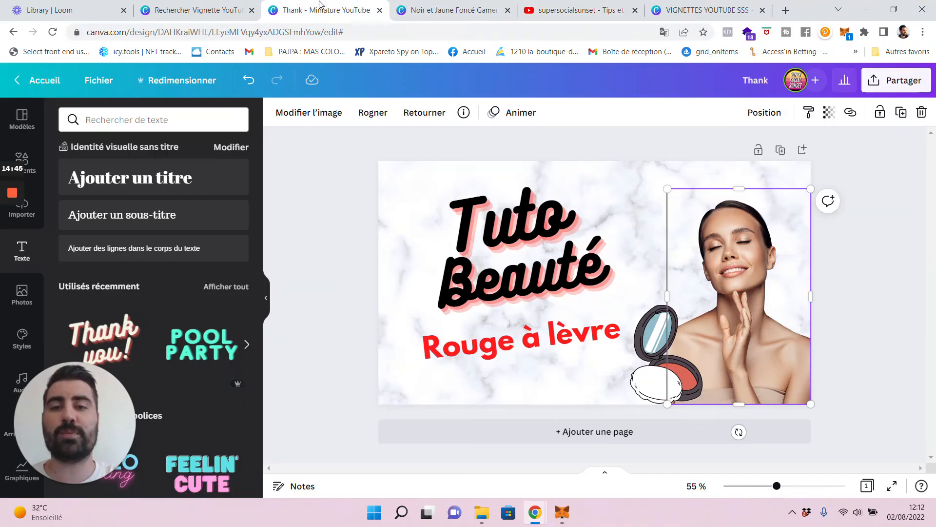
{"action": "left_click", "coordinate": [374, 207]}
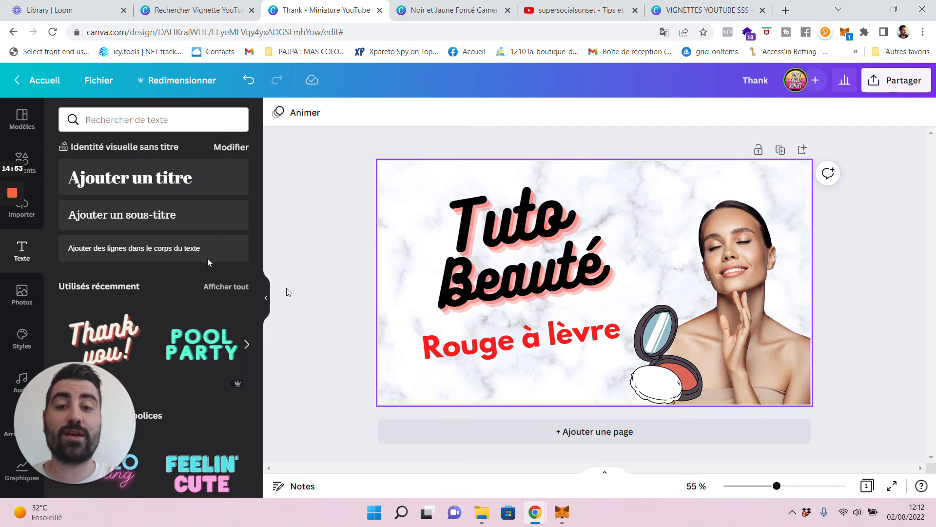
{"action": "scroll", "coordinate": [146, 253], "scroll_direction": "down", "scroll_amount": 2}
{"action": "scroll", "coordinate": [57, 168], "scroll_direction": "up", "scroll_amount": 2}
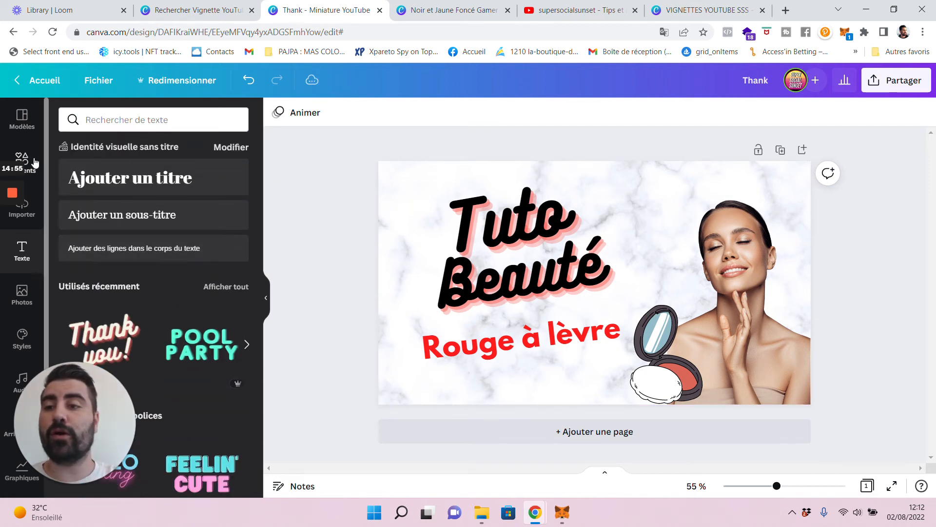
{"action": "left_click", "coordinate": [34, 163]}
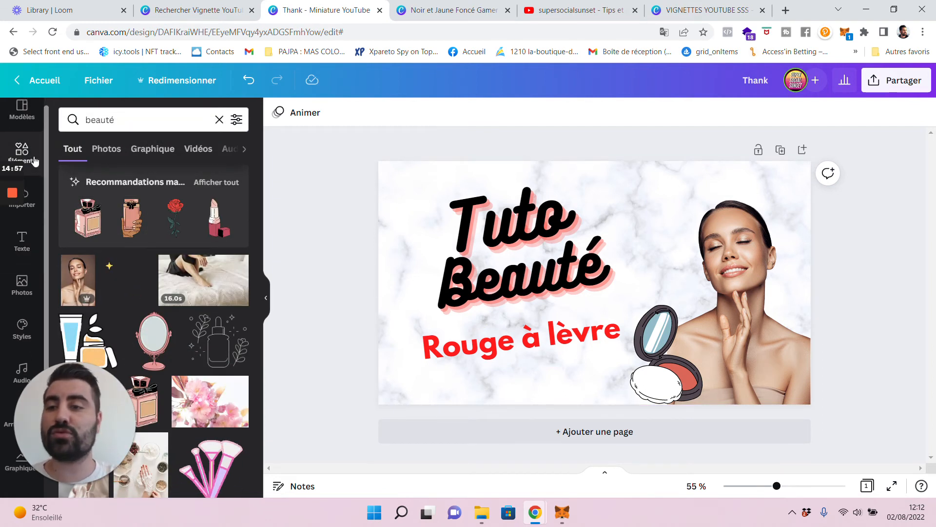
{"action": "scroll", "coordinate": [22, 160], "scroll_direction": "down", "scroll_amount": 1}
{"action": "double_click", "coordinate": [100, 119]}
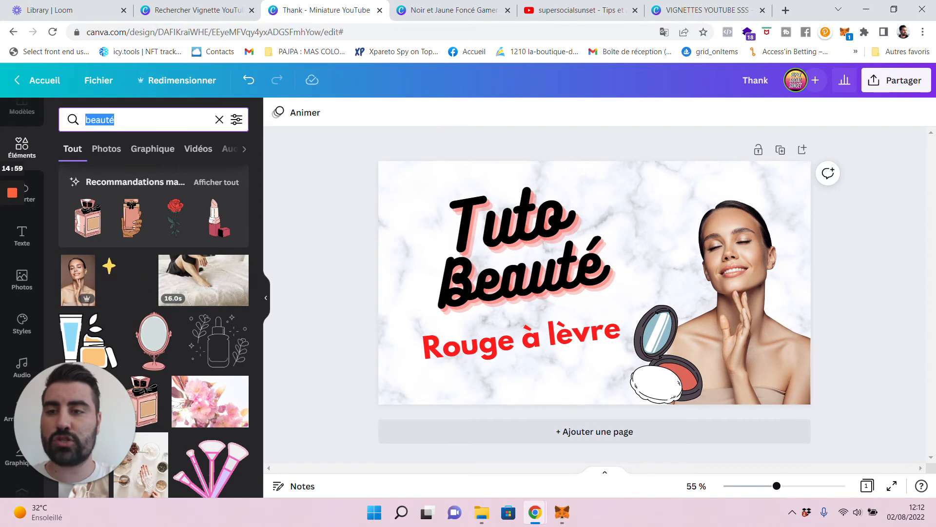
{"action": "type", "text": "rouge à levre"}
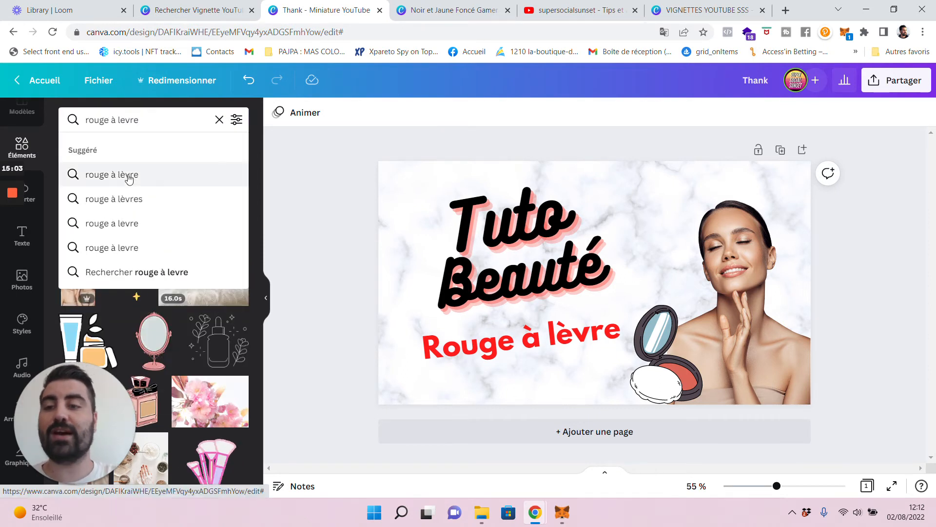
{"action": "left_click", "coordinate": [128, 174]}
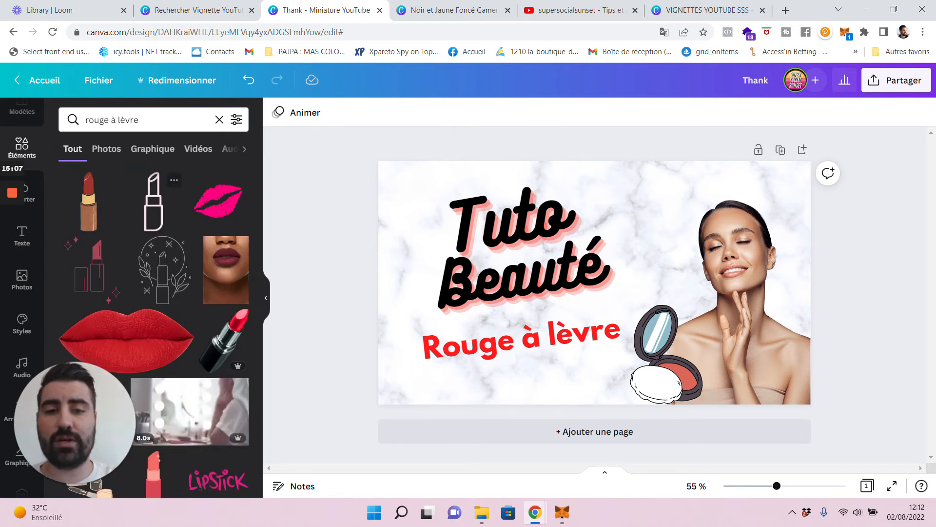
Insert the red lipstick photo with the black case, shrink it beside the portrait, and delete the makeup compact drawing.
{"action": "scroll", "coordinate": [189, 248], "scroll_direction": "down", "scroll_amount": 1}
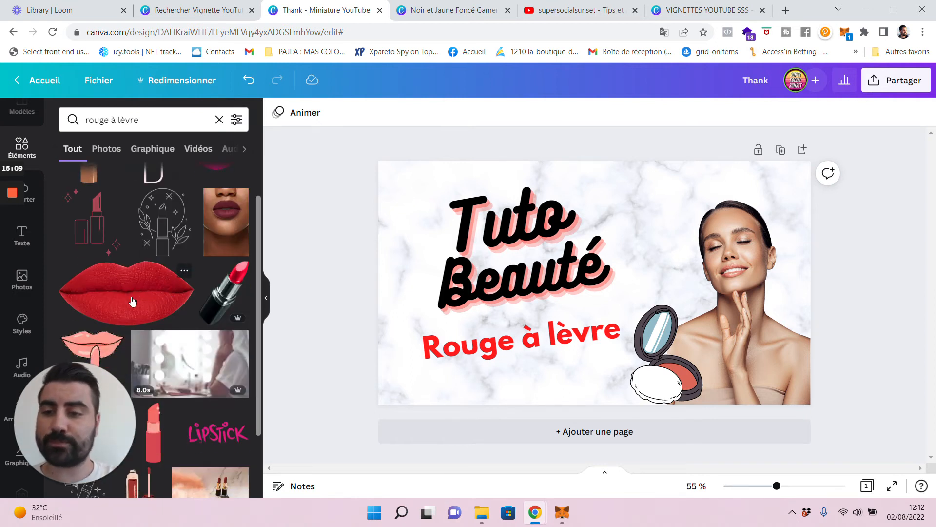
{"action": "left_click", "coordinate": [229, 294]}
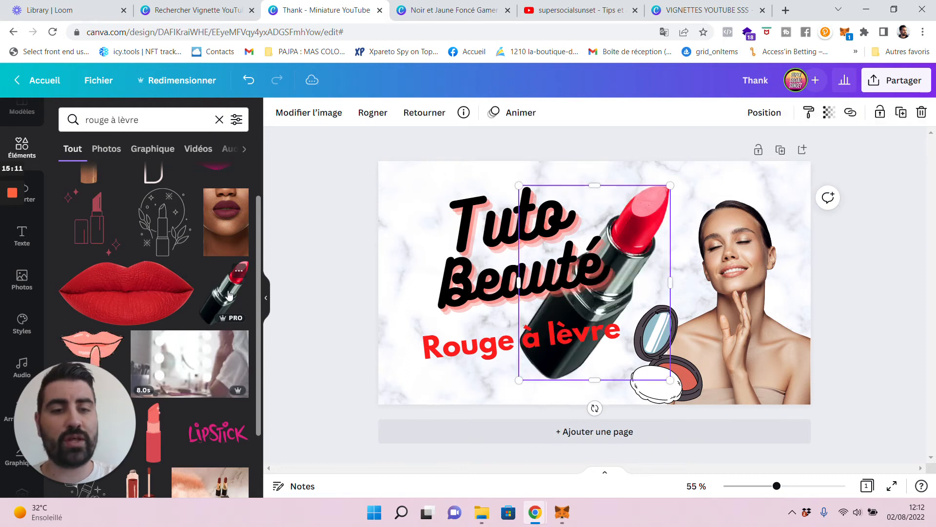
{"action": "left_click_drag", "start_coordinate": [637, 361], "coordinate": [730, 328]}
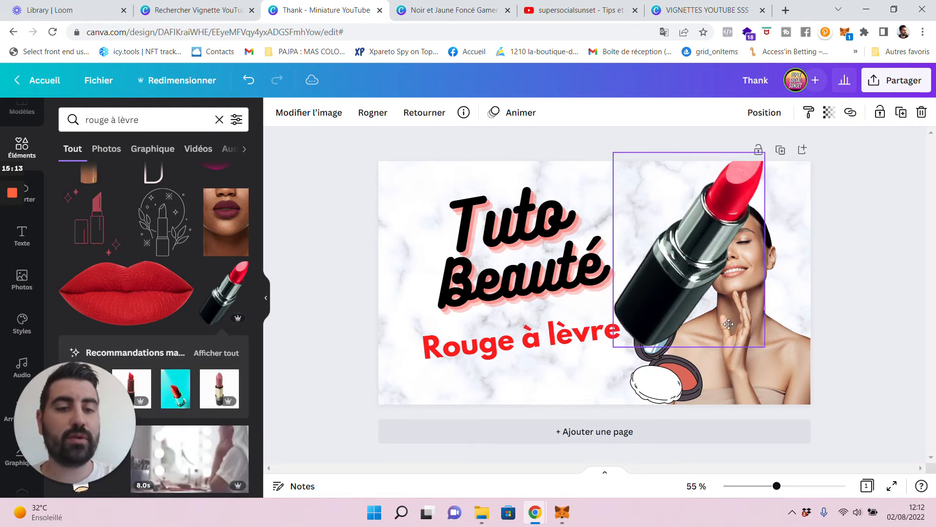
{"action": "left_click_drag", "start_coordinate": [764, 153], "coordinate": [682, 258]}
{"action": "left_click_drag", "start_coordinate": [677, 377], "coordinate": [760, 213]}
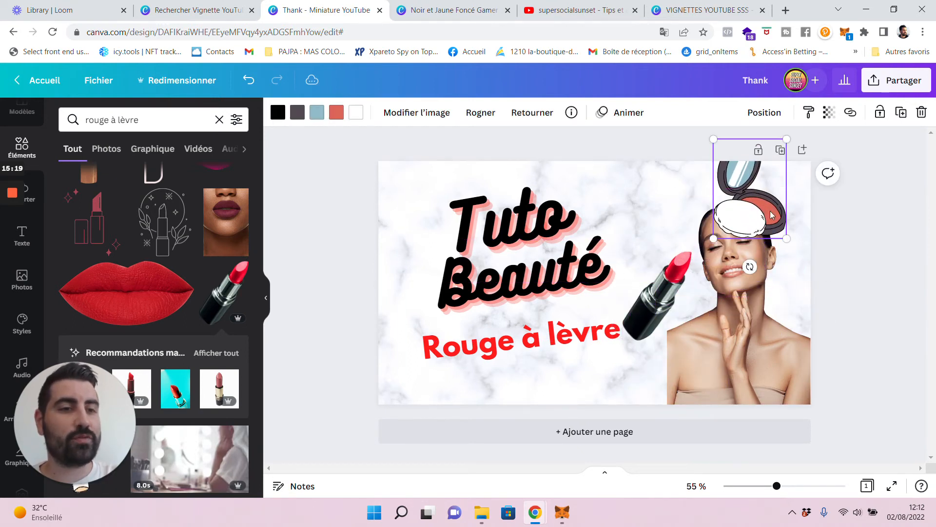
{"action": "left_click", "coordinate": [921, 111]}
Rotate the lipstick upright and place it against the woman's shoulder at the thumbnail's lower edge.
{"action": "left_click_drag", "start_coordinate": [683, 306], "coordinate": [672, 362]}
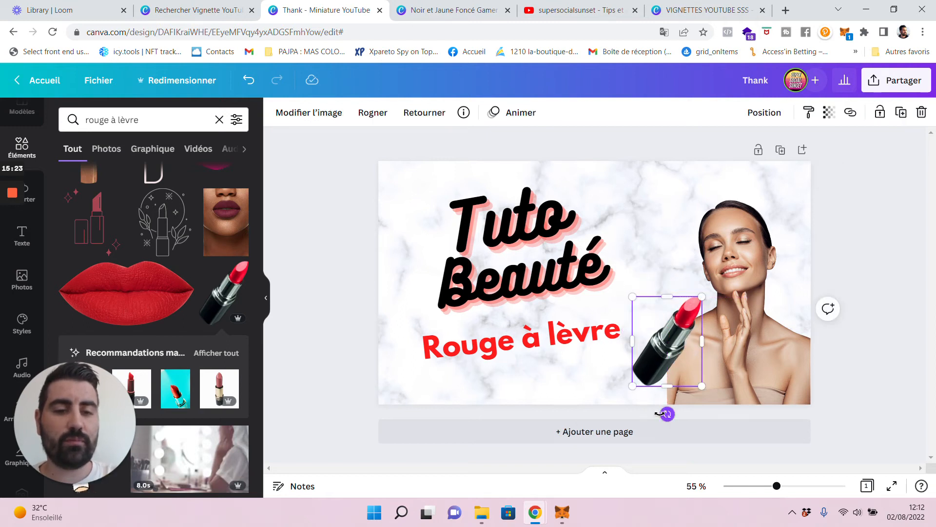
{"action": "left_click_drag", "start_coordinate": [661, 413], "coordinate": [698, 398]}
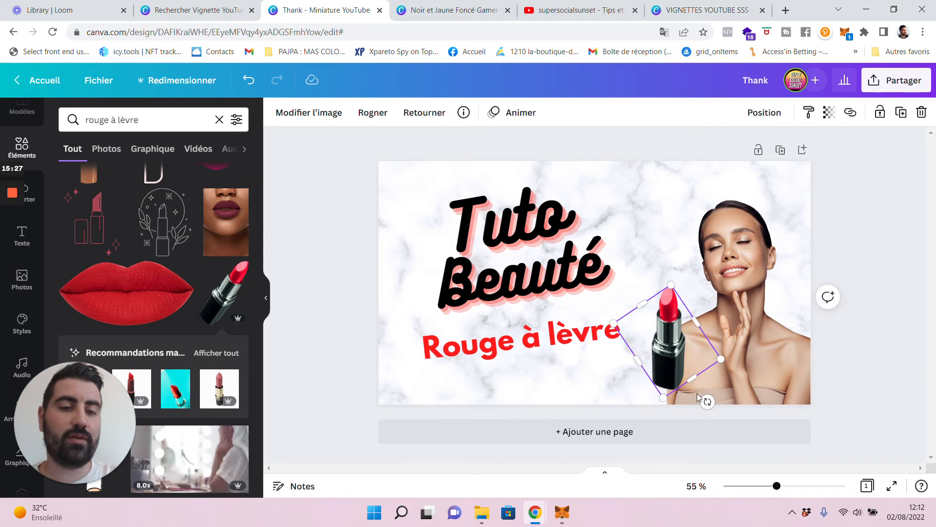
{"action": "left_click_drag", "start_coordinate": [677, 348], "coordinate": [670, 360]}
{"action": "left_click", "coordinate": [285, 305]}
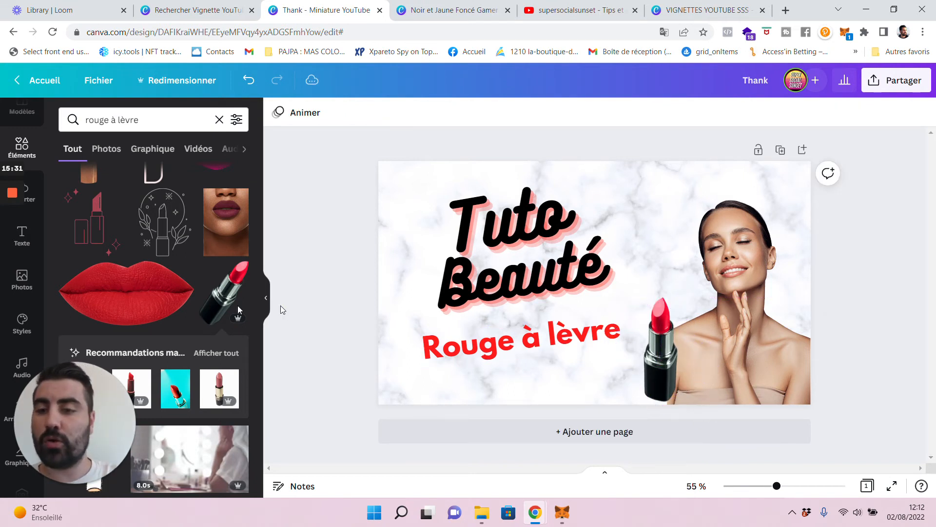
Place a reduced red lips photo below the "Rouge à lèvre" subtitle, and move the title and subtitle up to make room.
{"action": "left_click", "coordinate": [141, 304]}
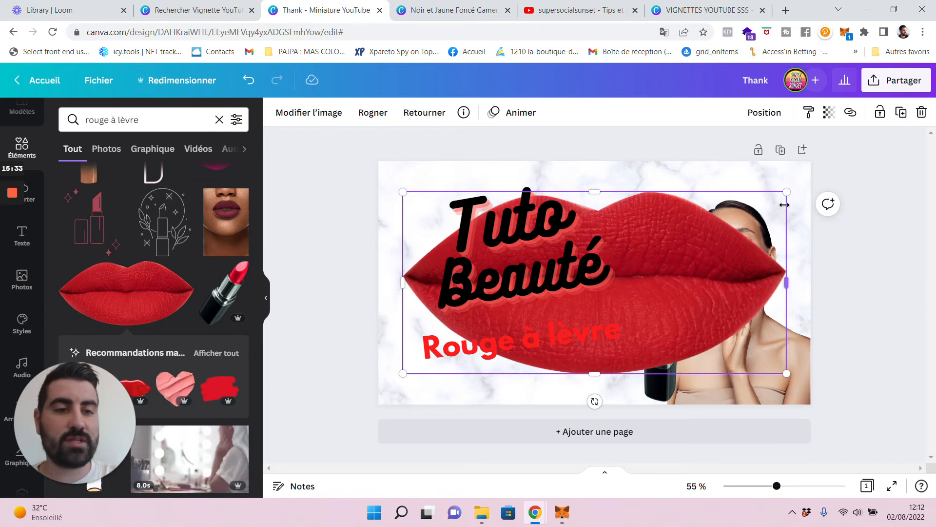
{"action": "left_click_drag", "start_coordinate": [786, 195], "coordinate": [498, 434]}
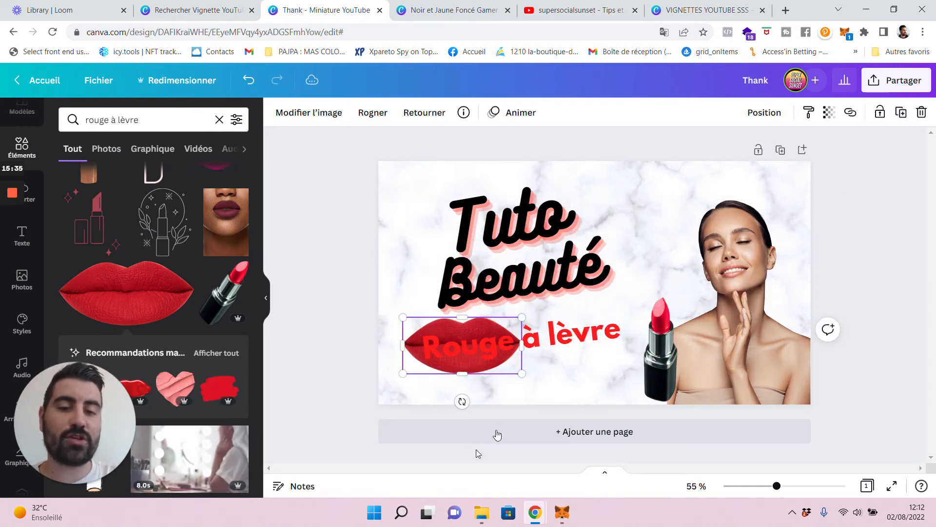
{"action": "left_click_drag", "start_coordinate": [412, 361], "coordinate": [481, 370]}
{"action": "left_click_drag", "start_coordinate": [481, 268], "coordinate": [469, 255]}
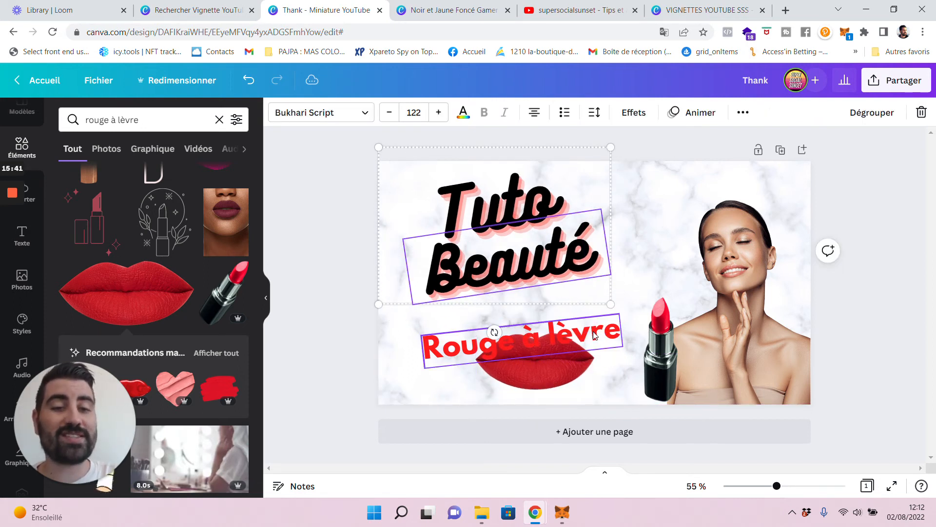
{"action": "left_click_drag", "start_coordinate": [561, 336], "coordinate": [562, 310]}
Tilt the lips image to match the subtitle's slant, shrink it slightly, and nudge the "Tuto Beauté" title up.
{"action": "left_click", "coordinate": [561, 359]}
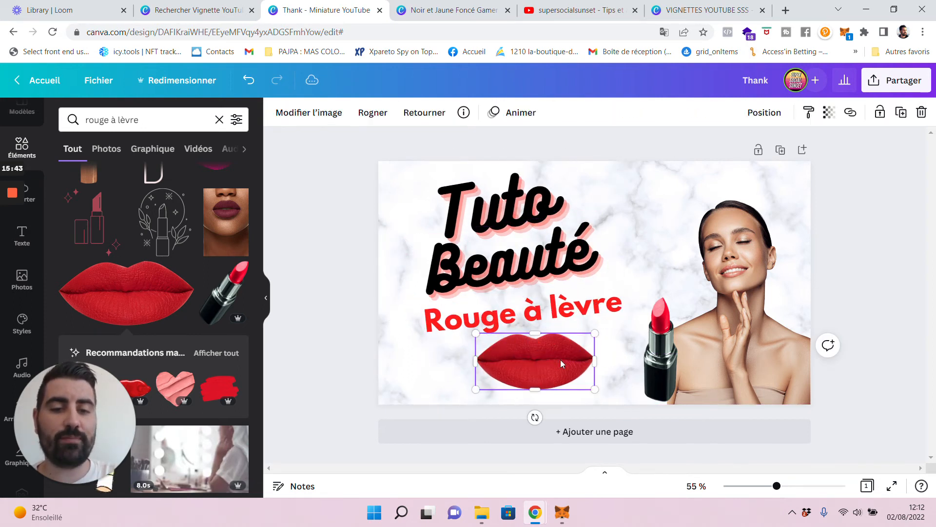
{"action": "mouse_move", "coordinate": [536, 413]}
{"action": "left_mouse_down"}
{"action": "mouse_move", "coordinate": [558, 410]}
{"action": "mouse_move", "coordinate": [541, 417]}
{"action": "left_mouse_up"}
{"action": "left_click_drag", "start_coordinate": [477, 396], "coordinate": [491, 390]}
{"action": "left_click_drag", "start_coordinate": [535, 363], "coordinate": [531, 364]}
{"action": "left_click", "coordinate": [548, 313]}
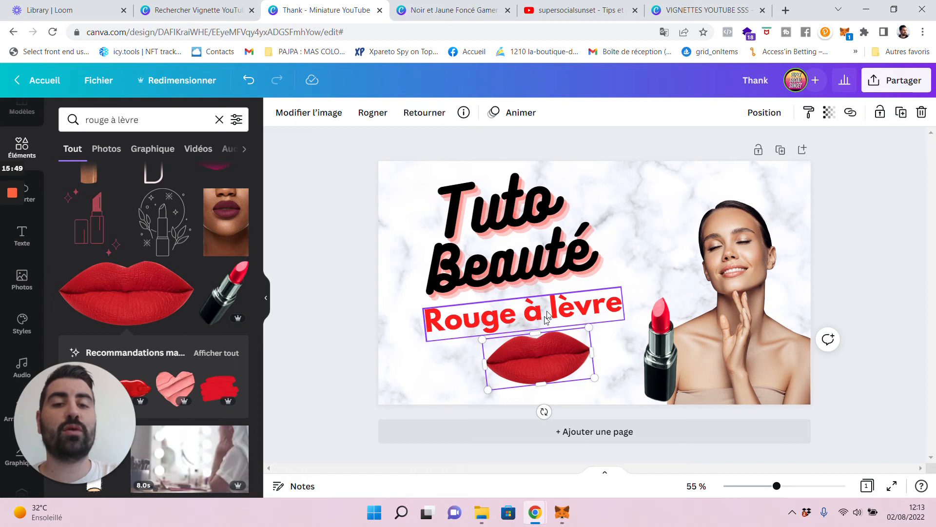
{"action": "left_click_drag", "start_coordinate": [533, 238], "coordinate": [531, 234]}
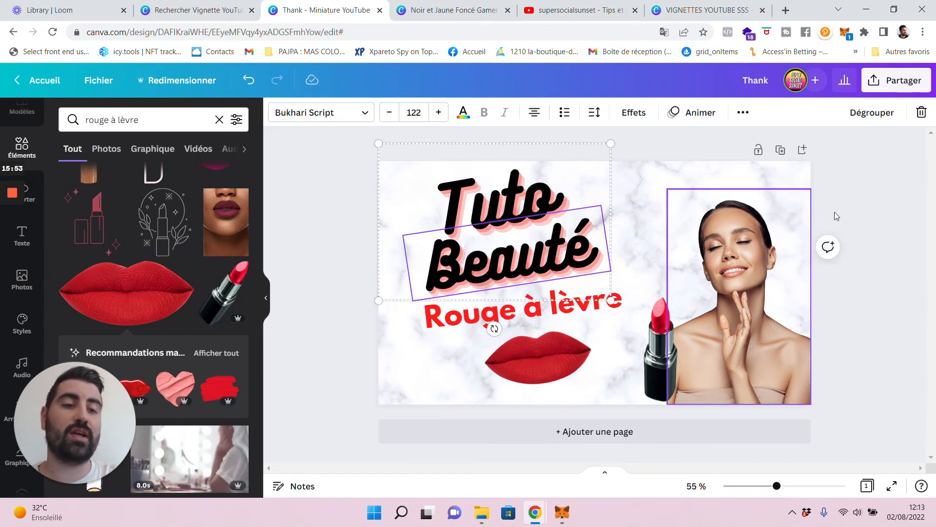
{"action": "left_click", "coordinate": [853, 239]}
Change the "Rouge à lèvre" subtitle's text colour to the darker red #D60F0F to match the lips.
{"action": "left_click", "coordinate": [588, 305]}
{"action": "left_click", "coordinate": [463, 116]}
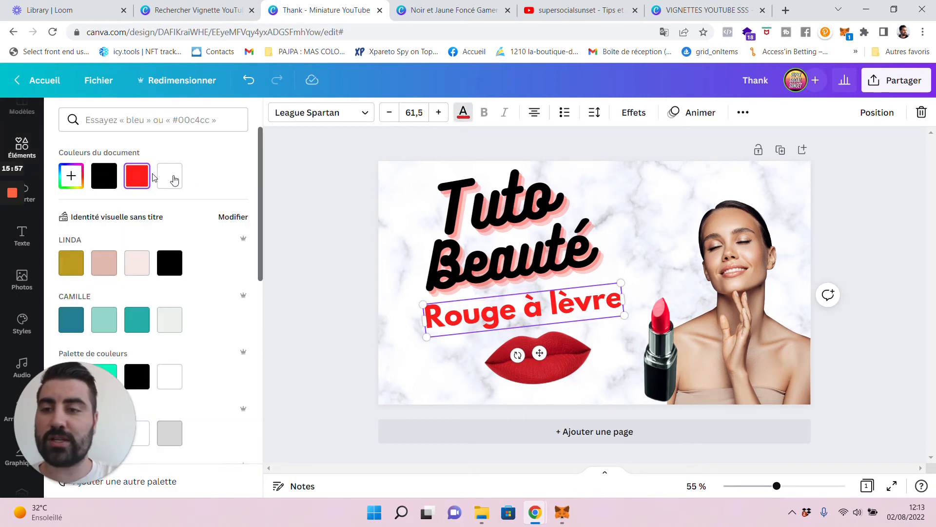
{"action": "left_click", "coordinate": [71, 175]}
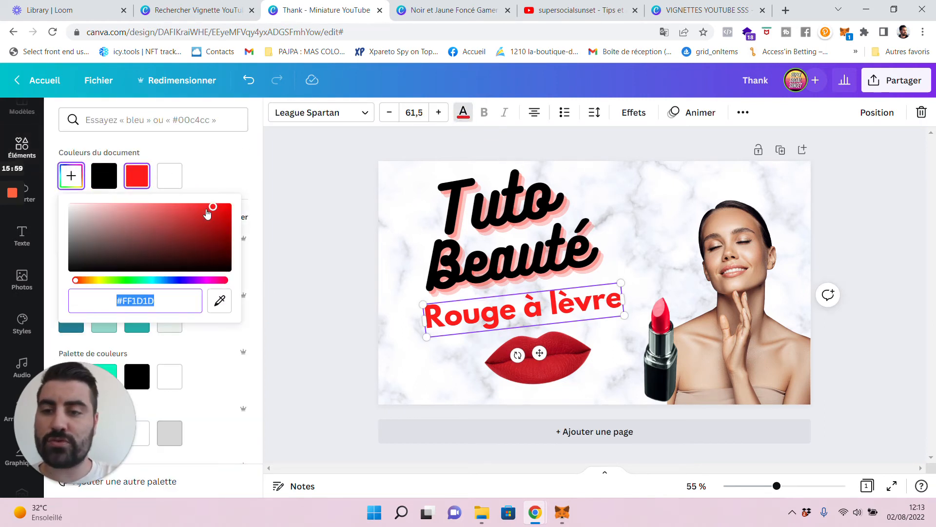
{"action": "left_click_drag", "start_coordinate": [215, 214], "coordinate": [219, 212]}
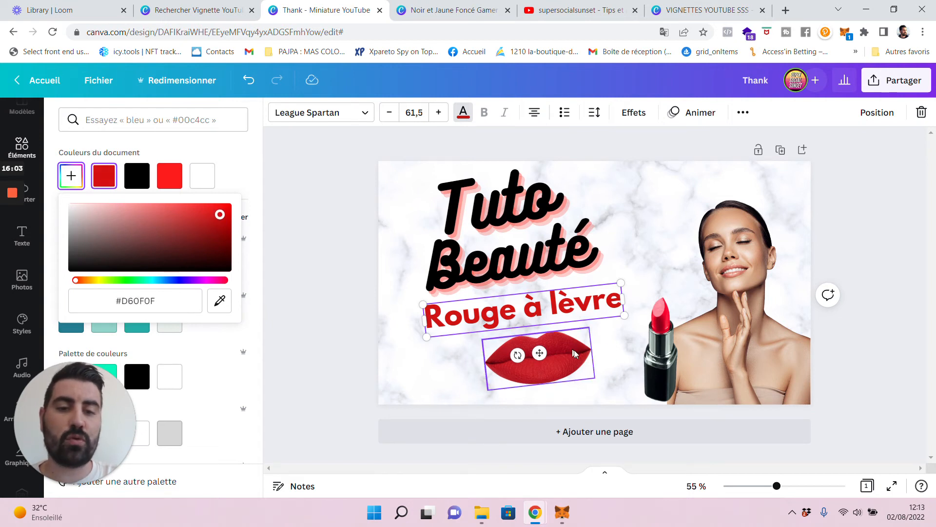
{"action": "key", "text": "Escape"}
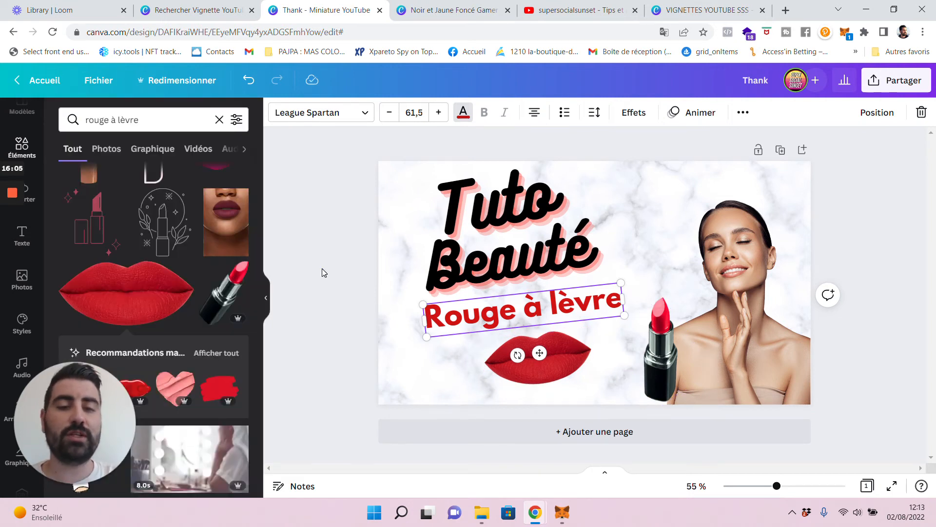
Try the Ombré, Élévation and Néon text effects on the "Rouge à lèvre" subtitle, and apply Biseautage.
{"action": "left_click", "coordinate": [635, 111]}
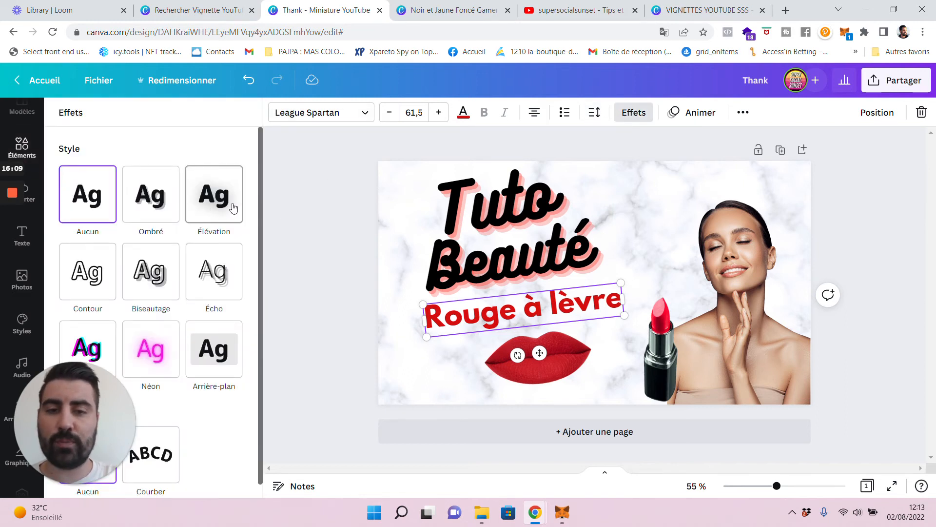
{"action": "scroll", "coordinate": [186, 248], "scroll_direction": "down", "scroll_amount": 1}
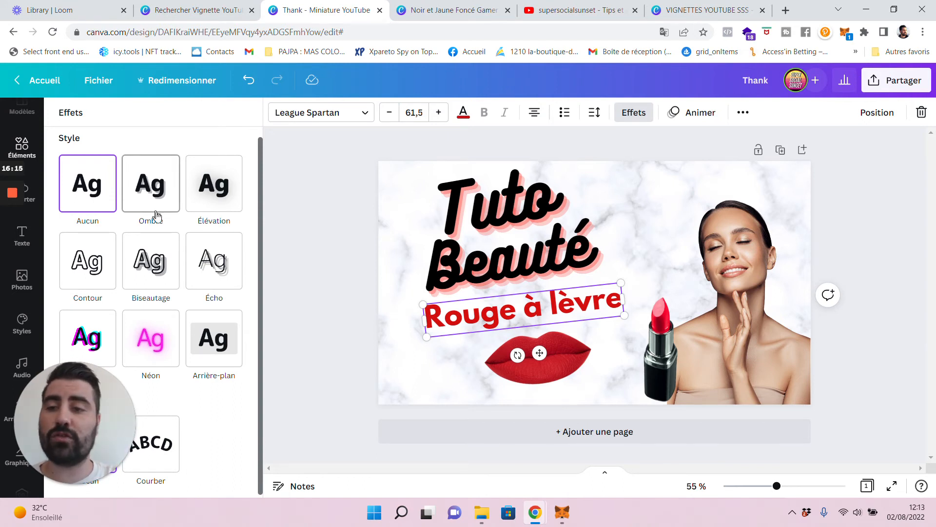
{"action": "left_click", "coordinate": [154, 195]}
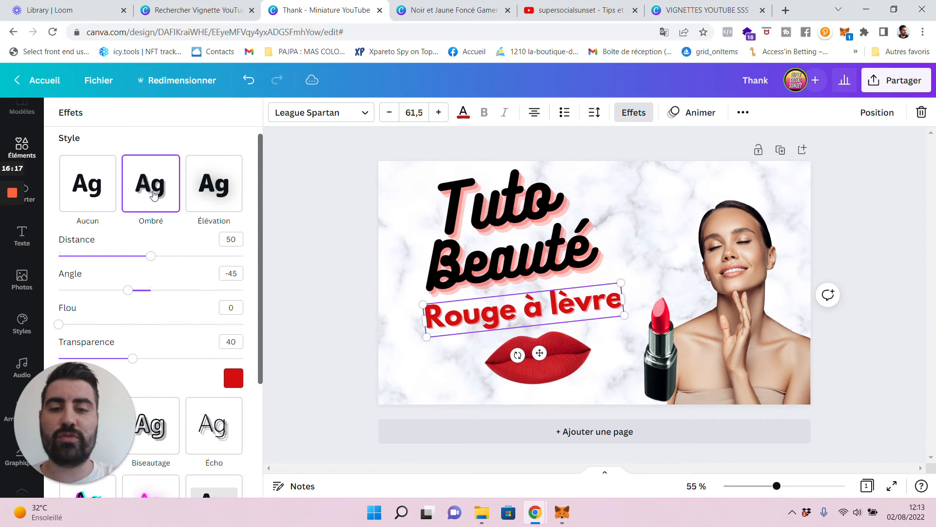
{"action": "left_click", "coordinate": [216, 195]}
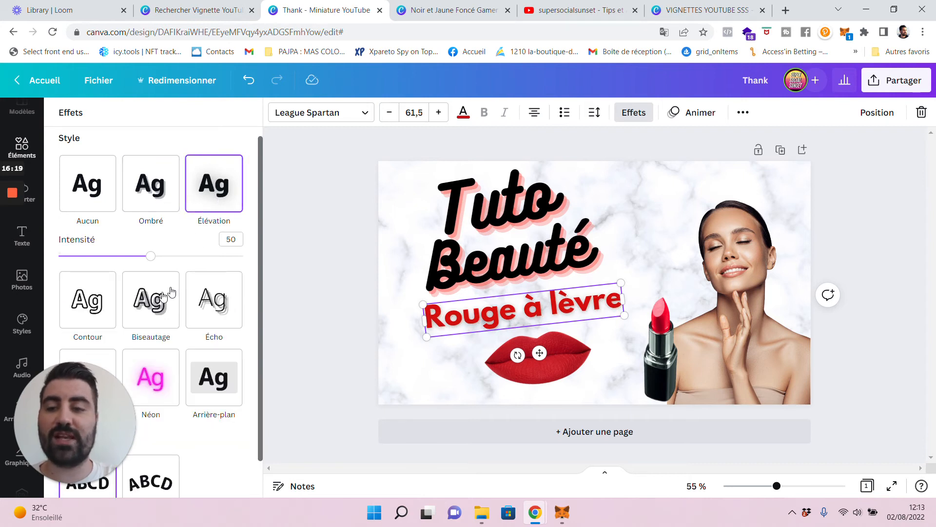
{"action": "left_click", "coordinate": [153, 301]}
{"action": "scroll", "coordinate": [146, 302], "scroll_direction": "down", "scroll_amount": 1}
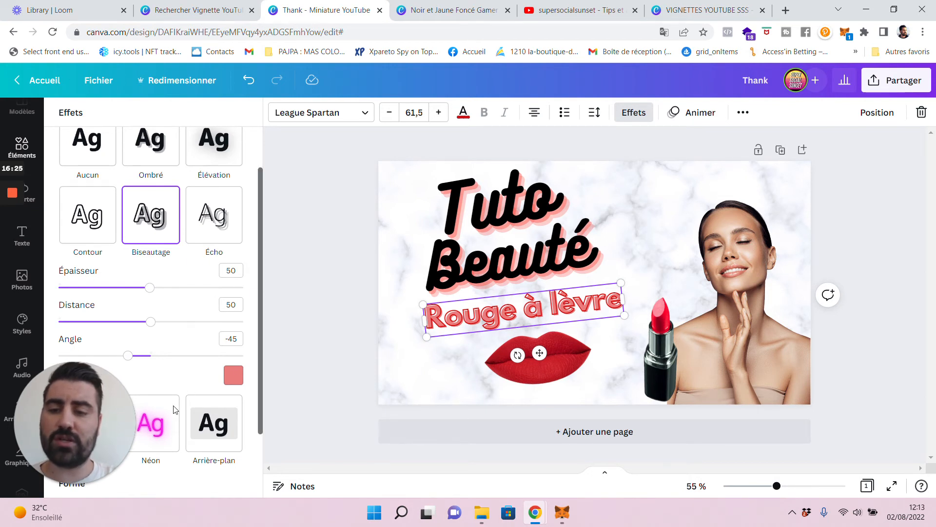
{"action": "left_click", "coordinate": [155, 429]}
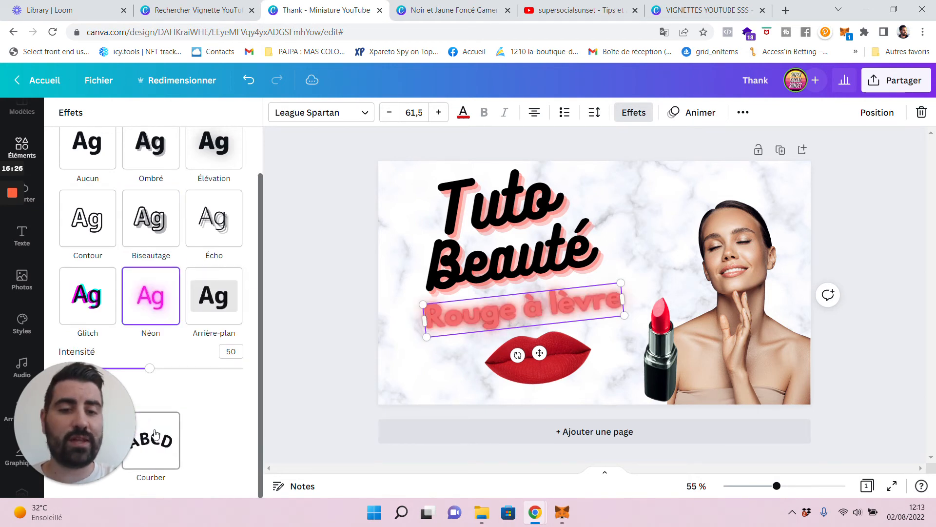
{"action": "left_click", "coordinate": [165, 239]}
{"action": "left_click", "coordinate": [329, 251]}
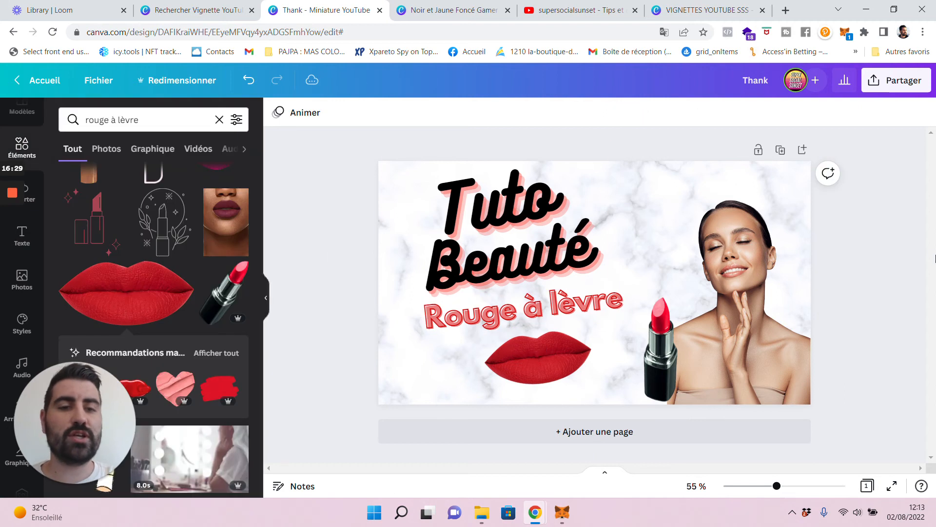
Nudge the "Tuto Beauté" title and the "Rouge à lèvre" subtitle slightly down to refine their spacing.
{"action": "left_click", "coordinate": [522, 247]}
{"action": "left_click_drag", "start_coordinate": [523, 247], "coordinate": [523, 255]}
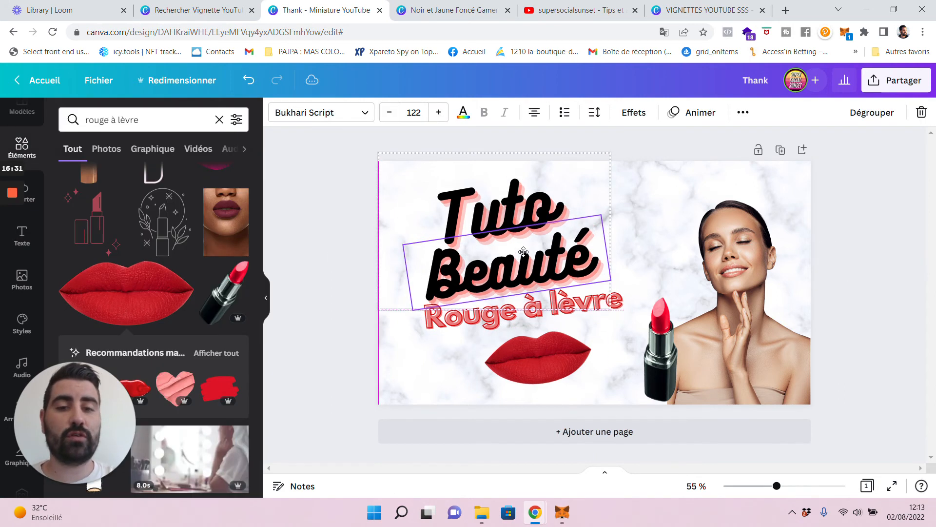
{"action": "left_click", "coordinate": [614, 298]}
{"action": "left_click_drag", "start_coordinate": [614, 298], "coordinate": [615, 302]}
{"action": "left_click", "coordinate": [916, 275]}
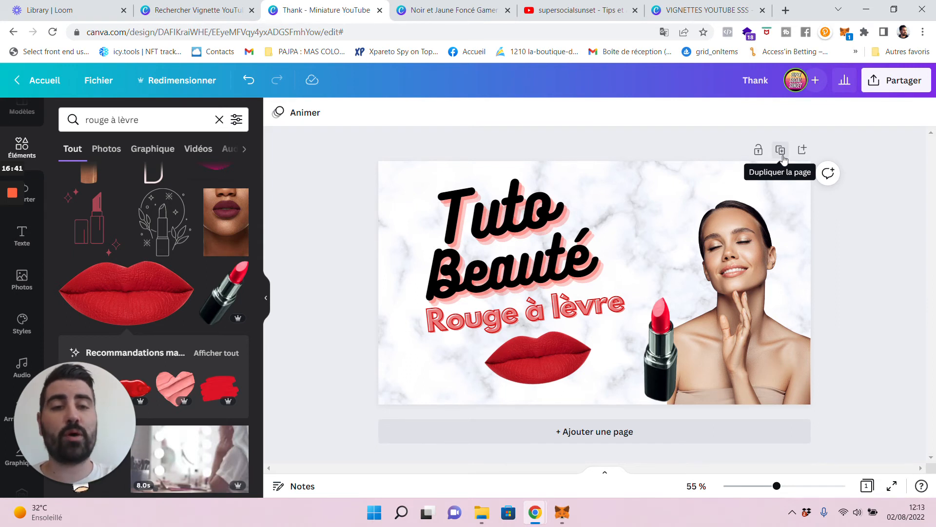
{"action": "left_click", "coordinate": [510, 245]}
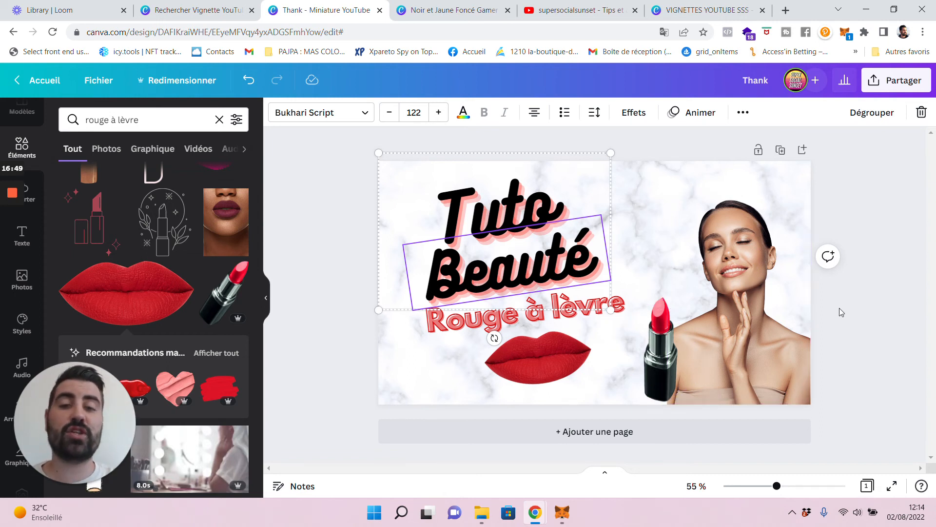
{"action": "left_click", "coordinate": [856, 355]}
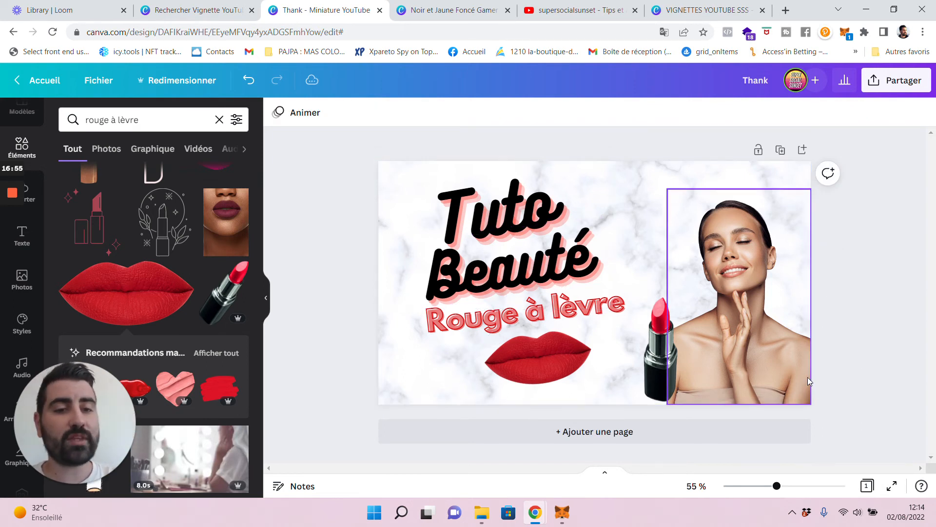
Switch to the "VIGNETTES YOUTUBE SSS" design and review how its thumbnail pages are collected and styled, ending back at page 1.
{"action": "left_click", "coordinate": [723, 15]}
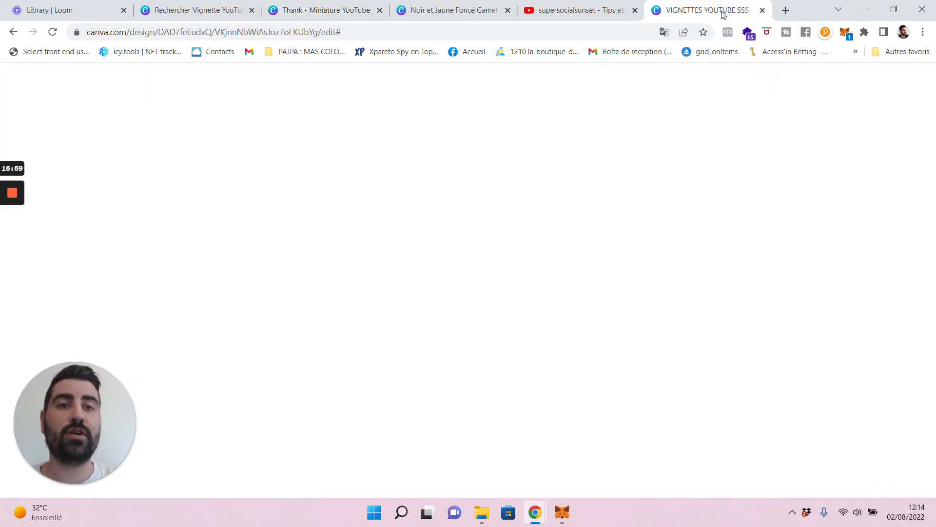
{"action": "scroll", "coordinate": [665, 301], "scroll_direction": "up", "scroll_amount": 5}
{"action": "scroll", "coordinate": [665, 301], "scroll_direction": "down", "scroll_amount": 8}
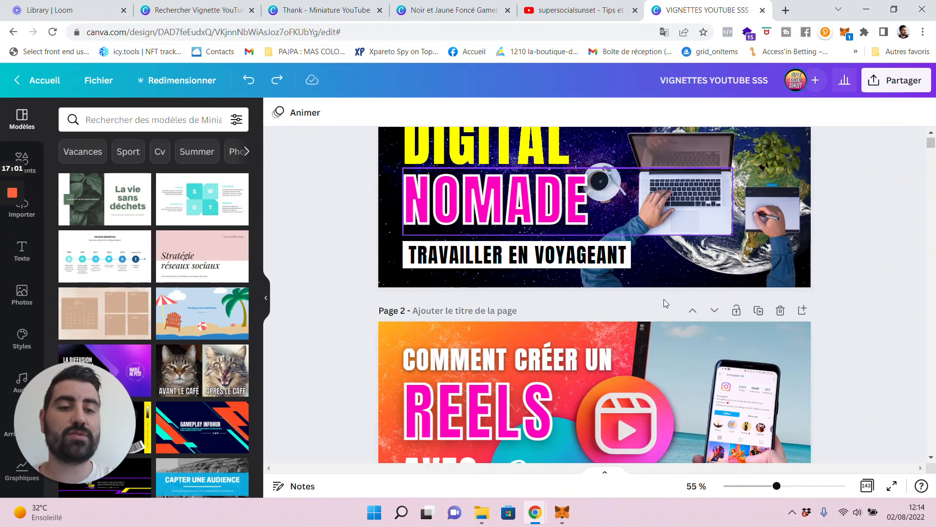
{"action": "scroll", "coordinate": [663, 300], "scroll_direction": "down", "scroll_amount": 9}
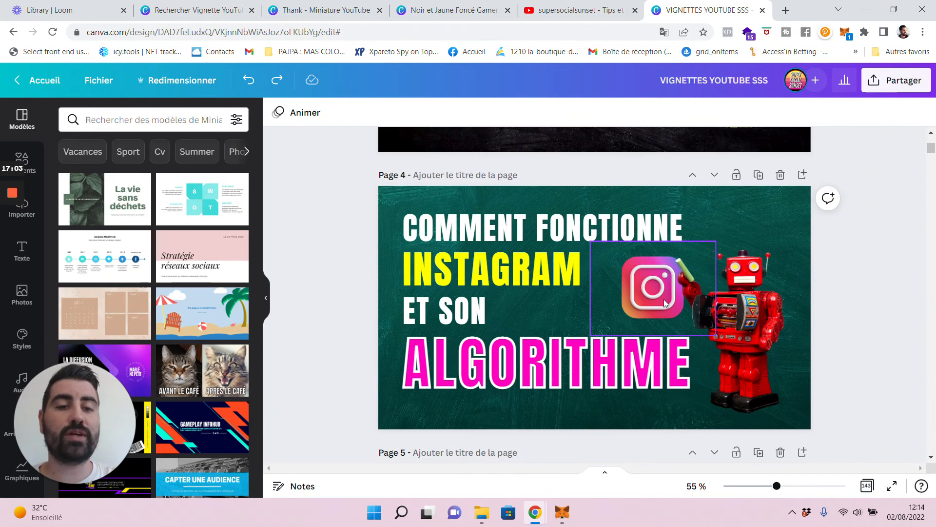
{"action": "scroll", "coordinate": [689, 335], "scroll_direction": "down", "scroll_amount": 10}
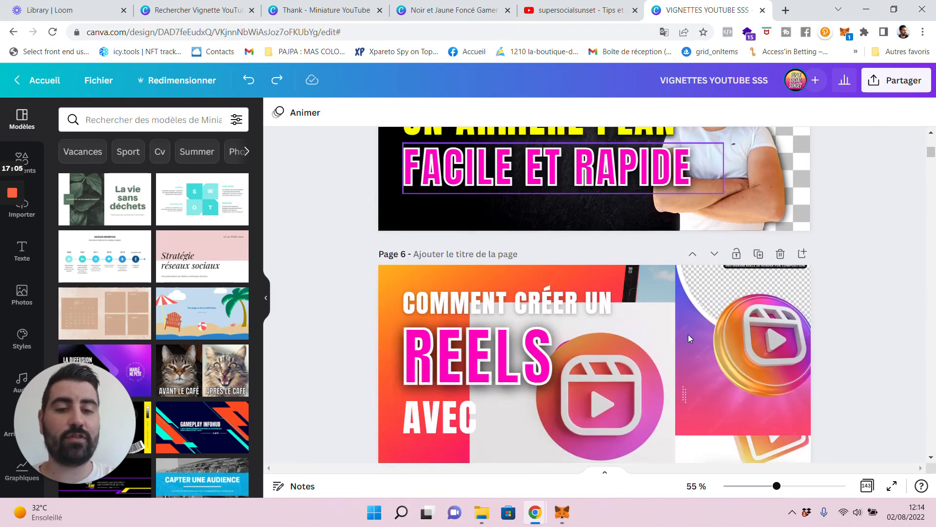
{"action": "scroll", "coordinate": [754, 278], "scroll_direction": "down", "scroll_amount": 5}
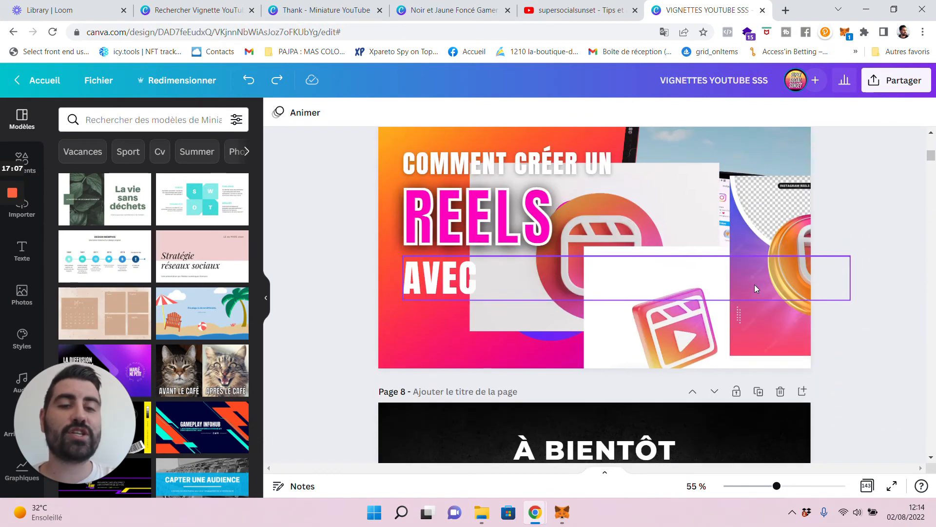
{"action": "scroll", "coordinate": [504, 260], "scroll_direction": "down", "scroll_amount": 8}
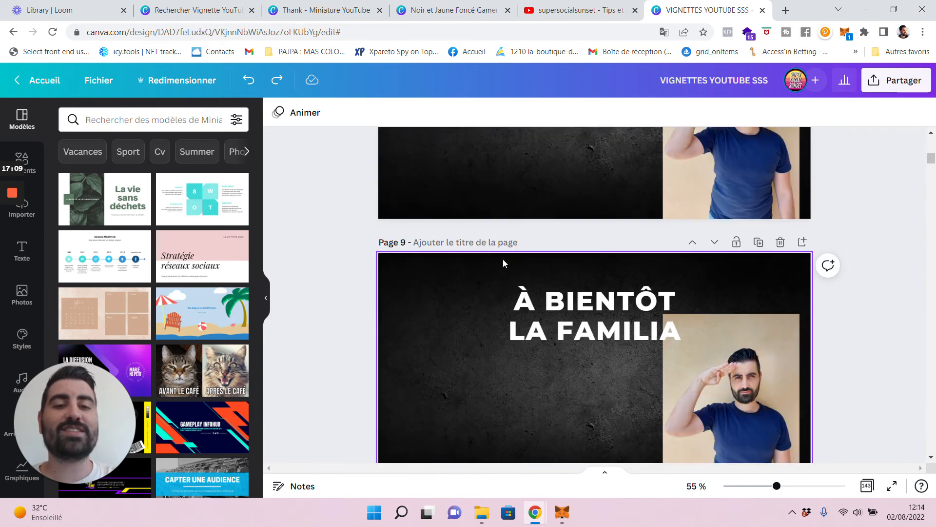
{"action": "scroll", "coordinate": [504, 260], "scroll_direction": "up", "scroll_amount": 12}
{"action": "scroll", "coordinate": [505, 263], "scroll_direction": "up", "scroll_amount": 15}
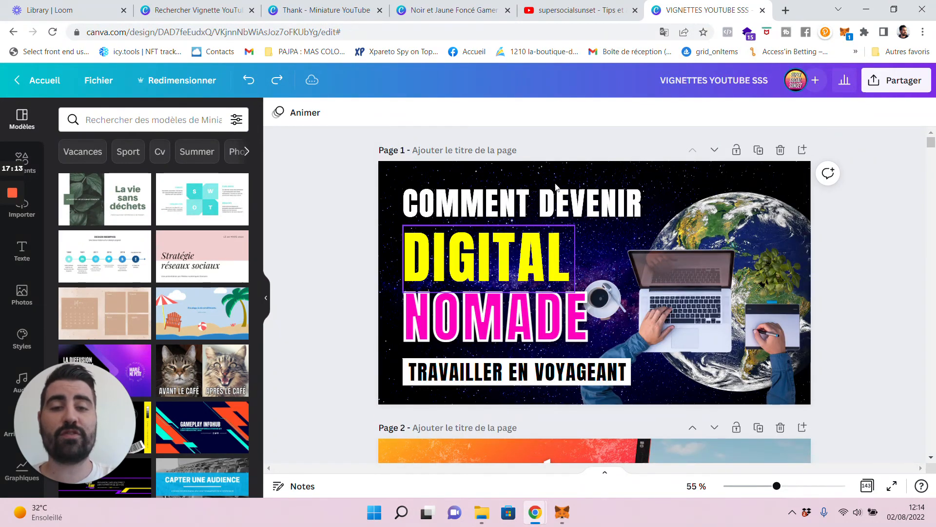
Switch to the supersocialsunset YouTube channel's videos and review how its thumbnails are styled, from the oldest videos up to the newest.
{"action": "left_click", "coordinate": [332, 10]}
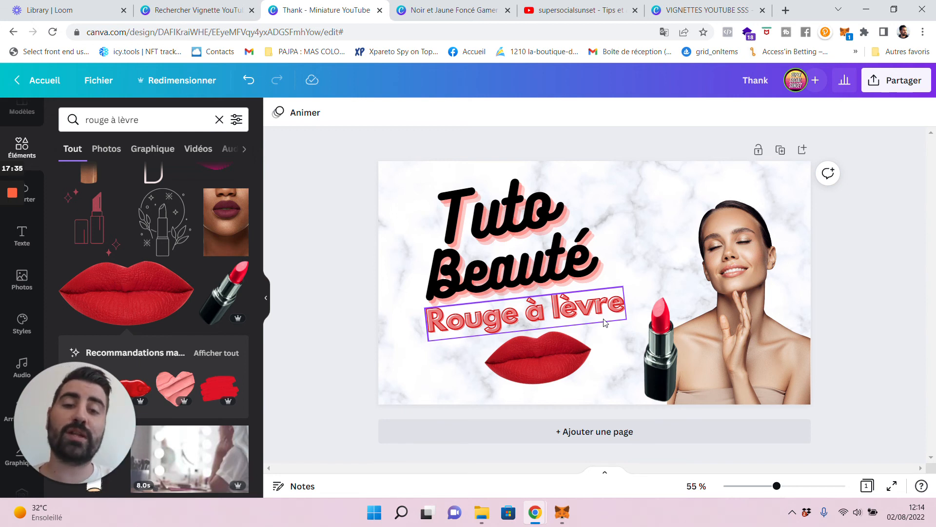
{"action": "left_click", "coordinate": [604, 9]}
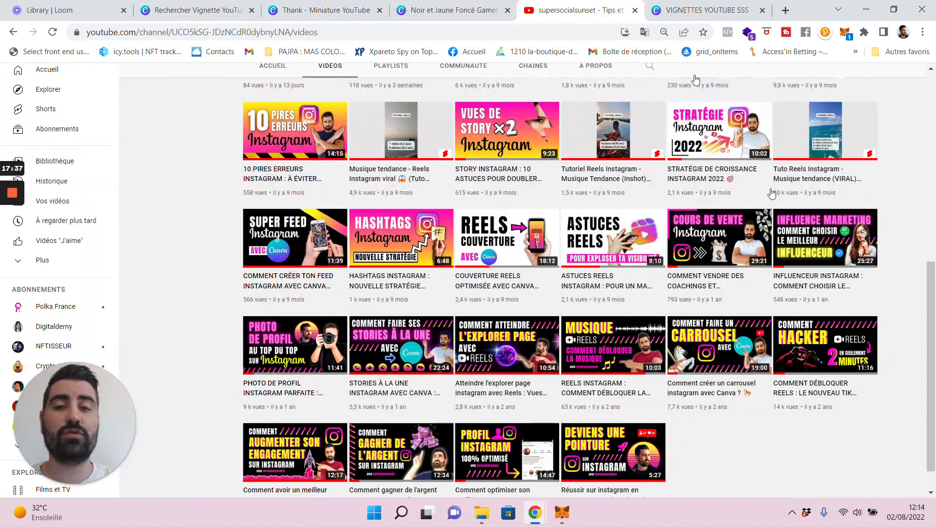
{"action": "scroll", "coordinate": [791, 317], "scroll_direction": "down", "scroll_amount": 1}
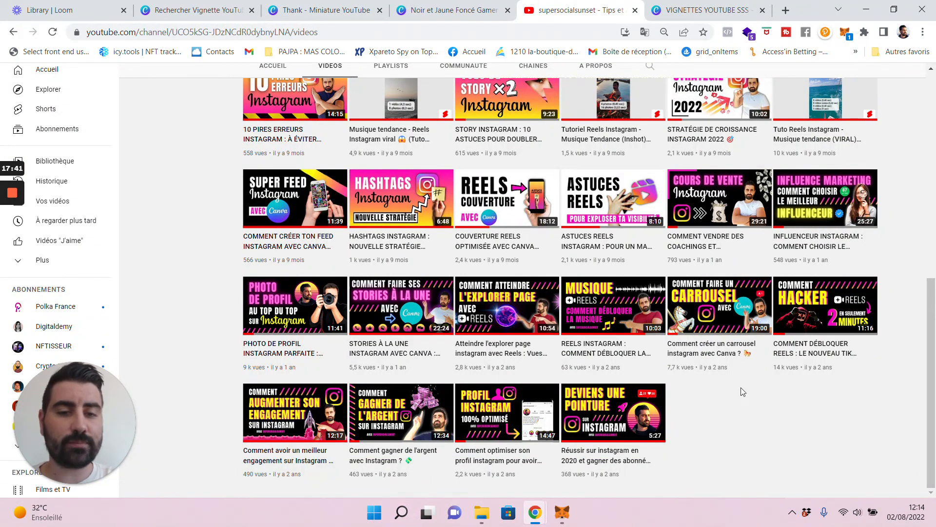
{"action": "scroll", "coordinate": [742, 387], "scroll_direction": "up", "scroll_amount": 5, "text": "ctrl"}
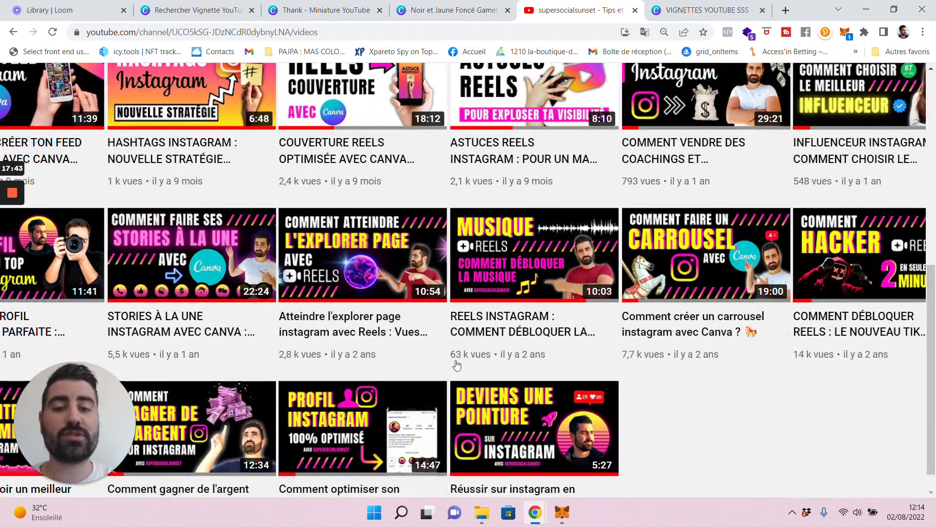
{"action": "scroll", "coordinate": [558, 367], "scroll_direction": "left", "scroll_amount": 3}
{"action": "scroll", "coordinate": [559, 368], "scroll_direction": "up", "scroll_amount": 5}
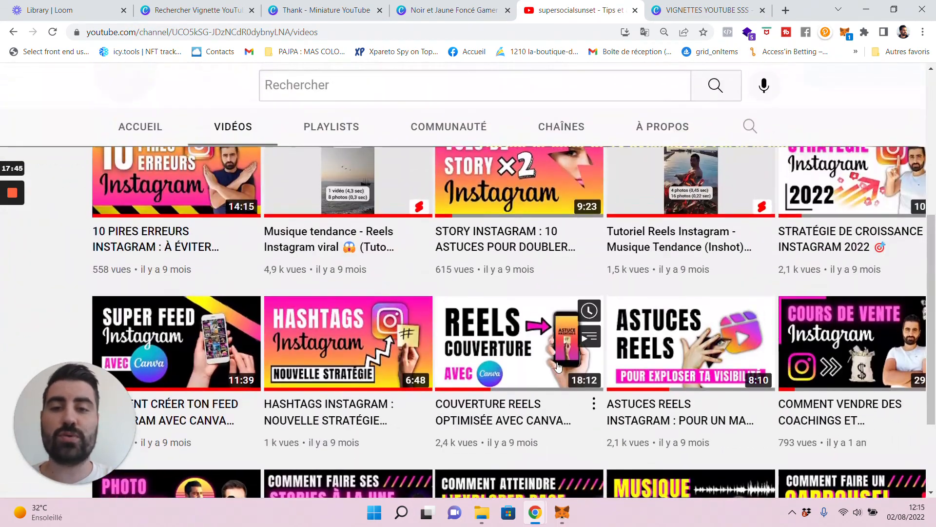
{"action": "scroll", "coordinate": [558, 367], "scroll_direction": "up", "scroll_amount": 1}
{"action": "scroll", "coordinate": [634, 332], "scroll_direction": "down", "scroll_amount": 4, "text": "ctrl"}
{"action": "scroll", "coordinate": [730, 295], "scroll_direction": "up", "scroll_amount": 2}
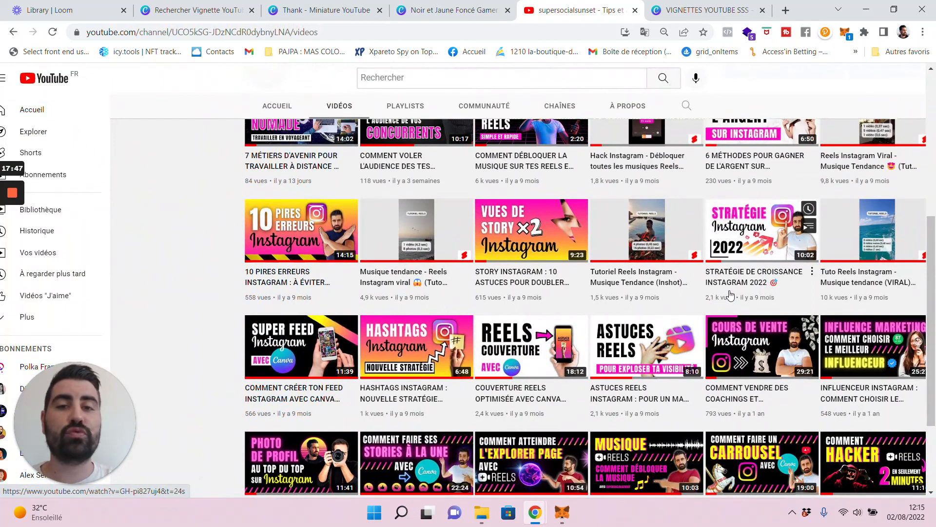
{"action": "scroll", "coordinate": [730, 295], "scroll_direction": "up", "scroll_amount": 4}
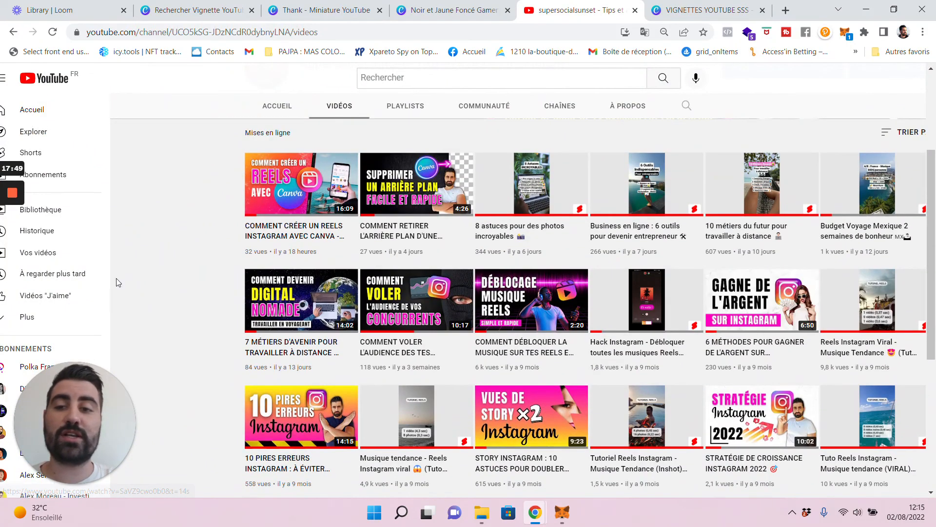
{"action": "scroll", "coordinate": [115, 281], "scroll_direction": "up", "scroll_amount": 4, "text": "ctrl"}
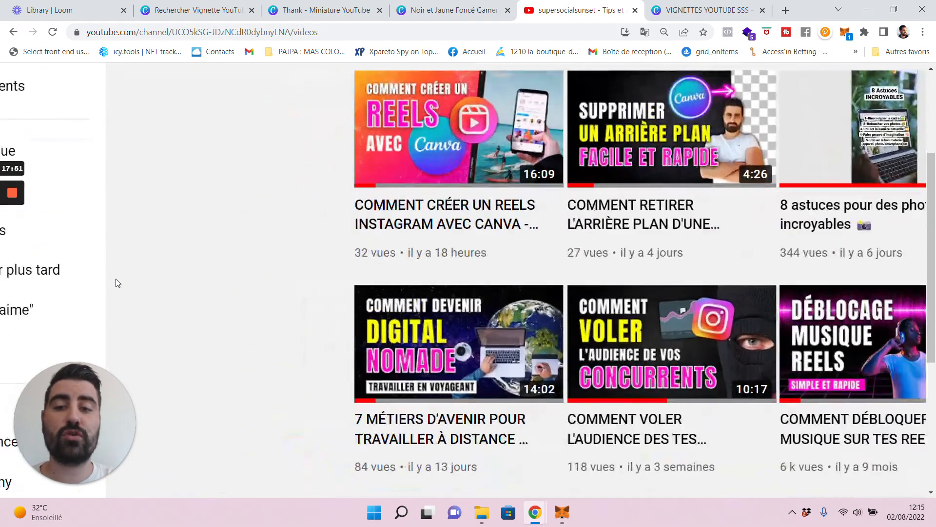
{"action": "scroll", "coordinate": [253, 257], "scroll_direction": "up", "scroll_amount": 2}
{"action": "scroll", "coordinate": [267, 260], "scroll_direction": "down", "scroll_amount": 4, "text": "ctrl"}
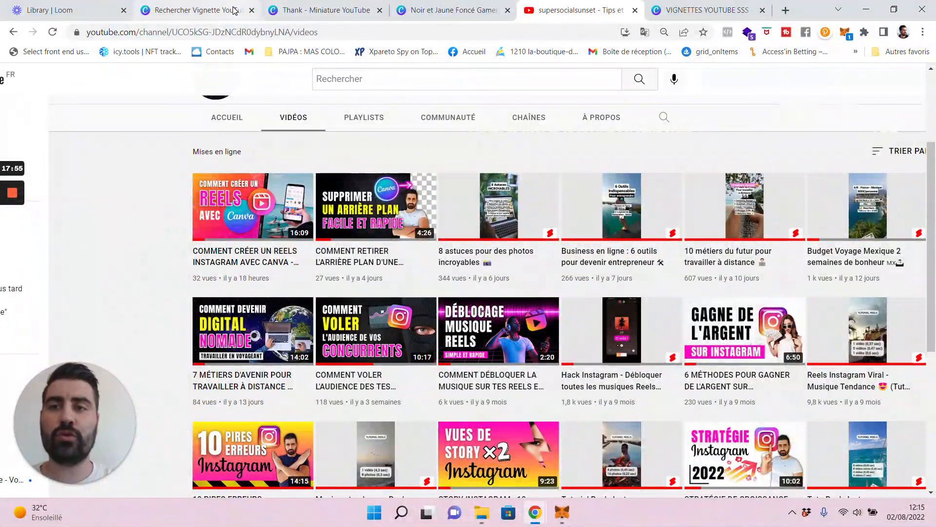
Return to the "Thank" Canva design and nudge the "Tuto Beauté" title slightly up, away from the subtitle.
{"action": "left_click", "coordinate": [308, 10]}
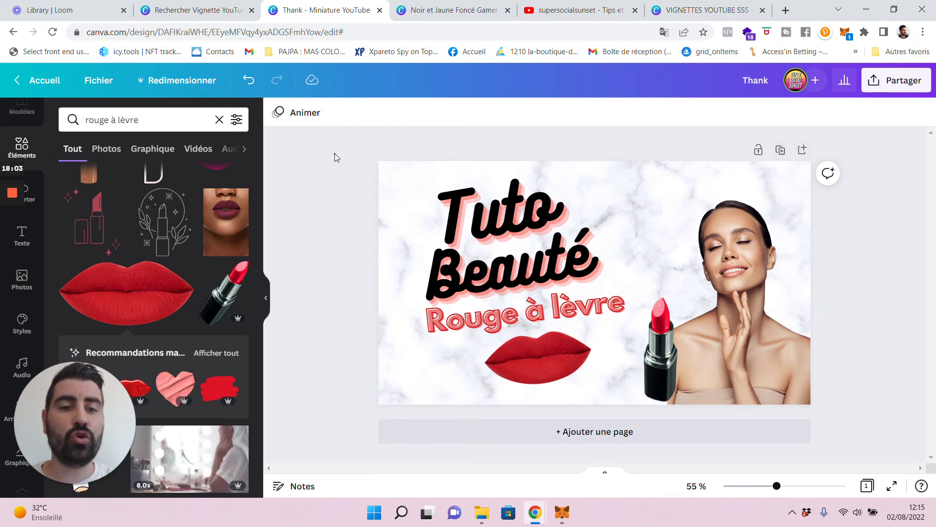
{"action": "left_click_drag", "start_coordinate": [335, 157], "coordinate": [482, 269]}
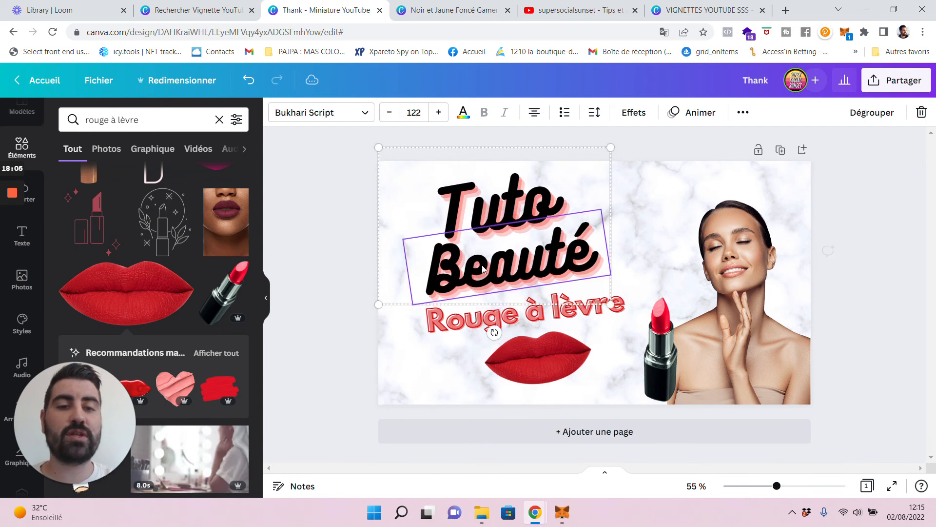
{"action": "left_click", "coordinate": [864, 236]}
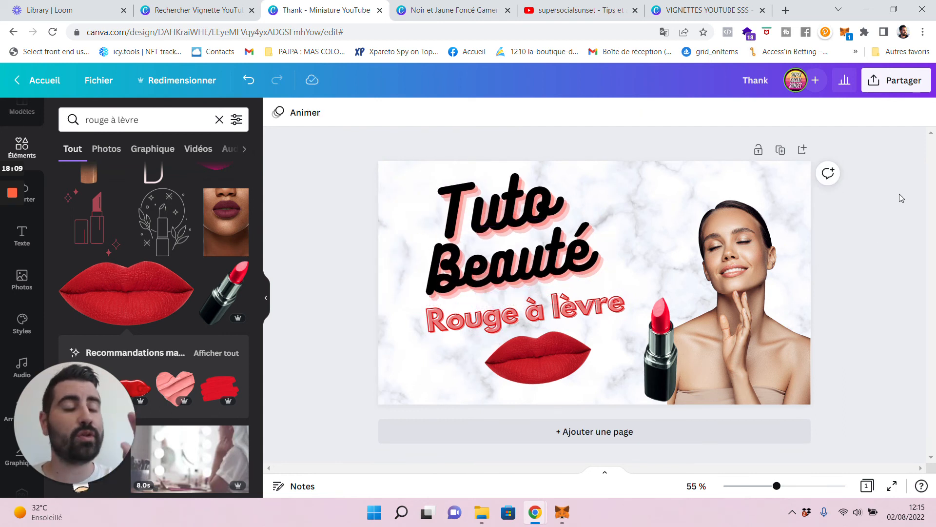
Download the finished thumbnail as a PNG at size 1 (1280 × 720 px) and dismiss the sharing message.
{"action": "left_click", "coordinate": [895, 86]}
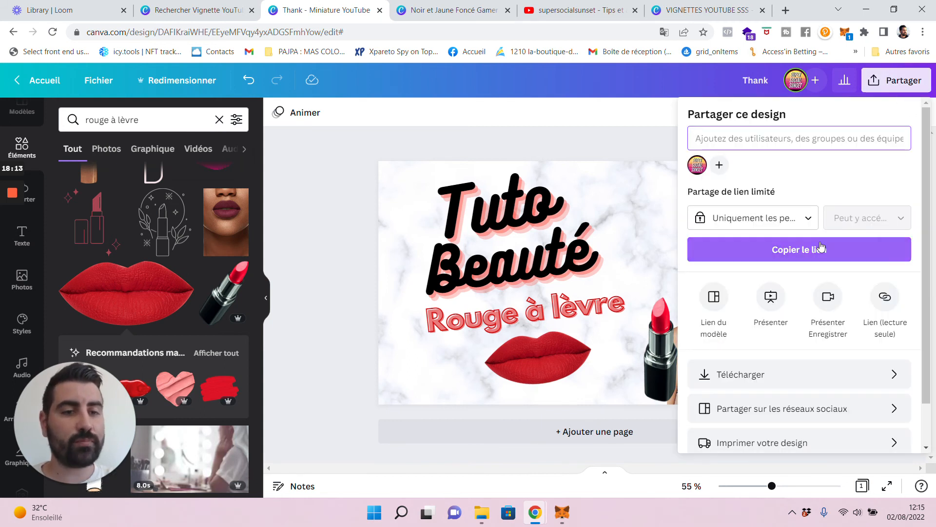
{"action": "left_click", "coordinate": [806, 377]}
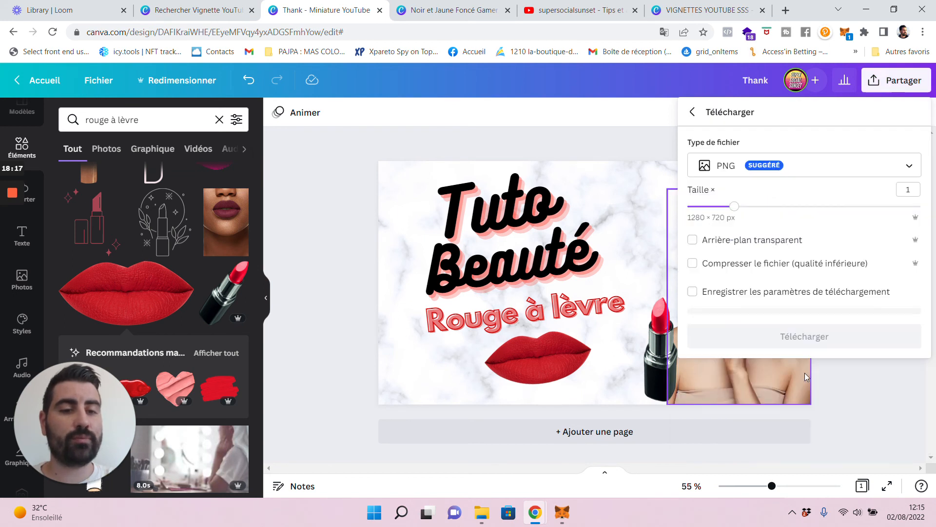
{"action": "left_click", "coordinate": [773, 166]}
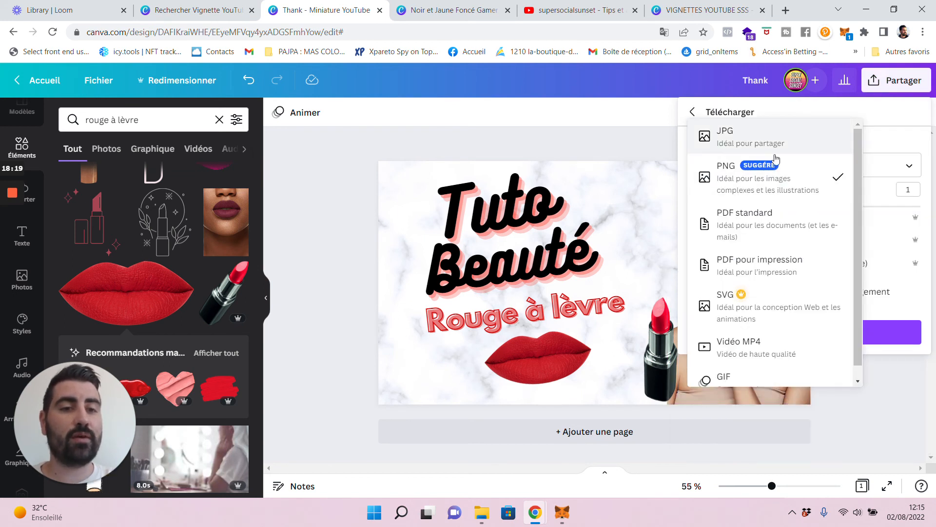
{"action": "left_click", "coordinate": [899, 179]}
{"action": "left_click", "coordinate": [854, 336]}
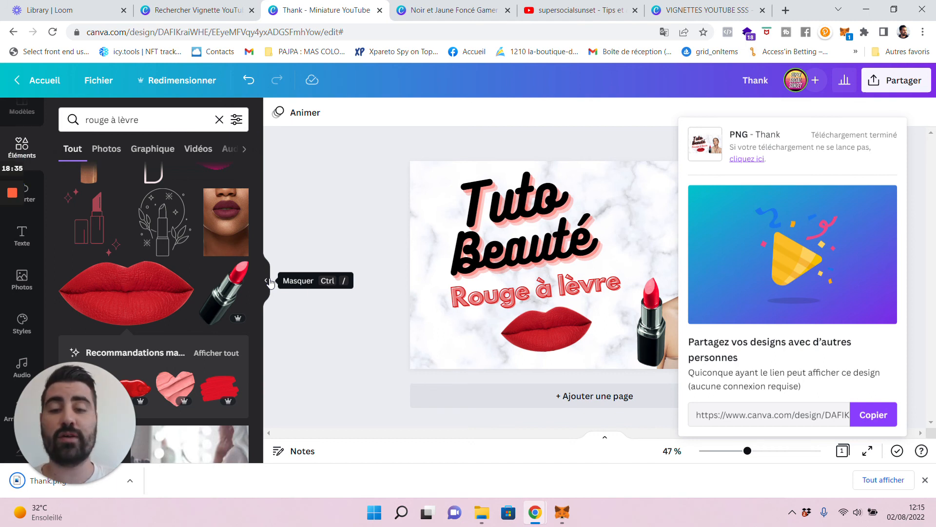
{"action": "left_click", "coordinate": [377, 189]}
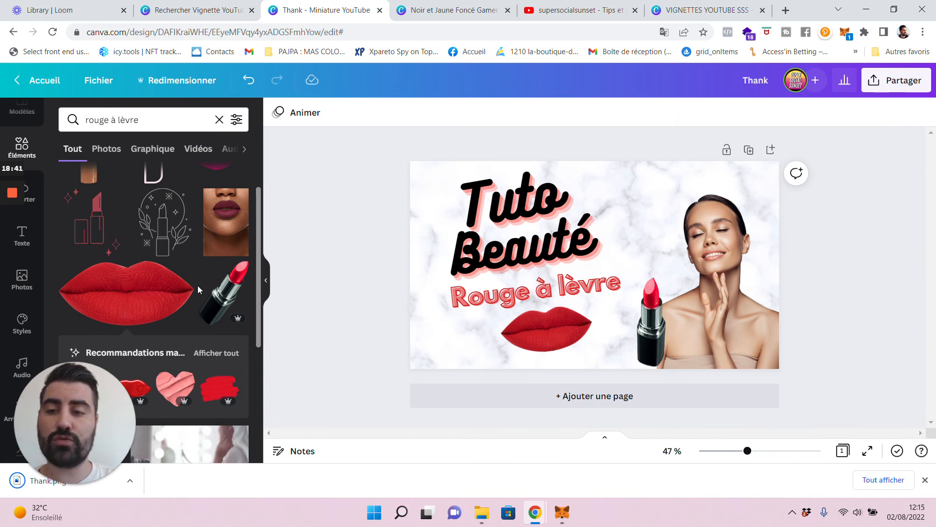
Examine the "rouge à lèvre" element results to compare the free graphics, photos and videos with the Pro ones.
{"action": "scroll", "coordinate": [198, 286], "scroll_direction": "down", "scroll_amount": 2}
{"action": "scroll", "coordinate": [230, 276], "scroll_direction": "down", "scroll_amount": 2}
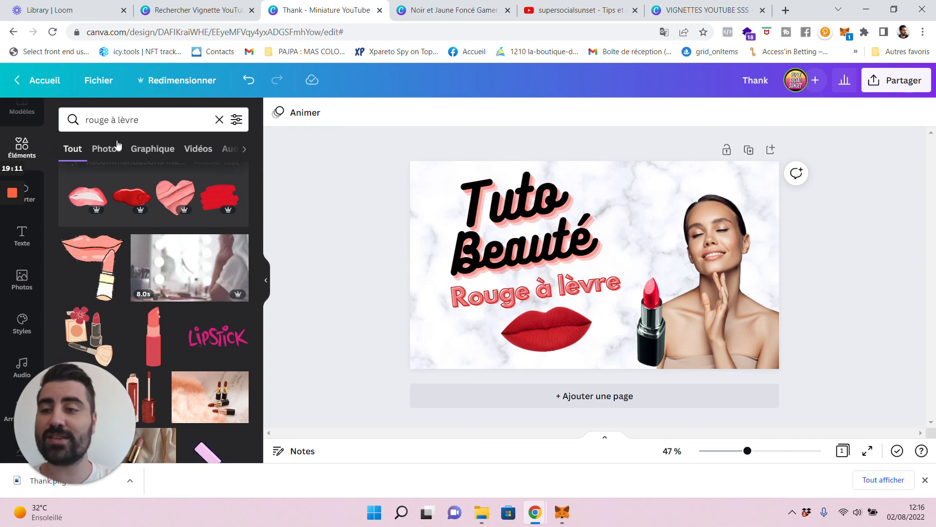
{"action": "scroll", "coordinate": [24, 273], "scroll_direction": "up", "scroll_amount": 1}
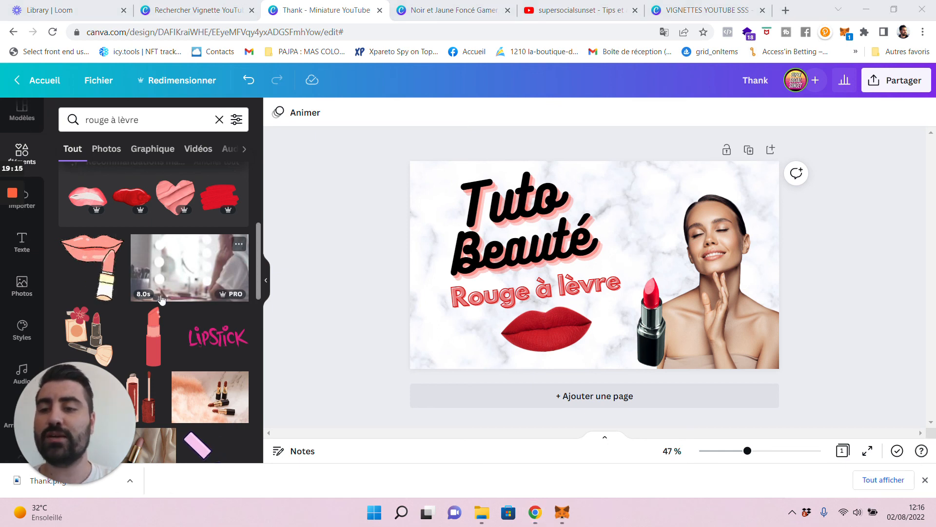
{"action": "scroll", "coordinate": [163, 295], "scroll_direction": "down", "scroll_amount": 2}
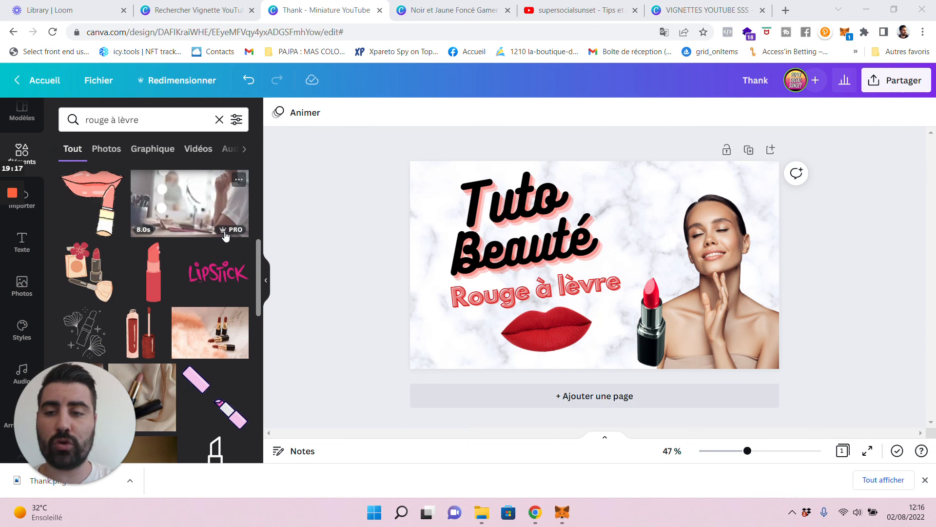
{"action": "scroll", "coordinate": [225, 235], "scroll_direction": "up", "scroll_amount": 5}
{"action": "scroll", "coordinate": [225, 236], "scroll_direction": "down", "scroll_amount": 5}
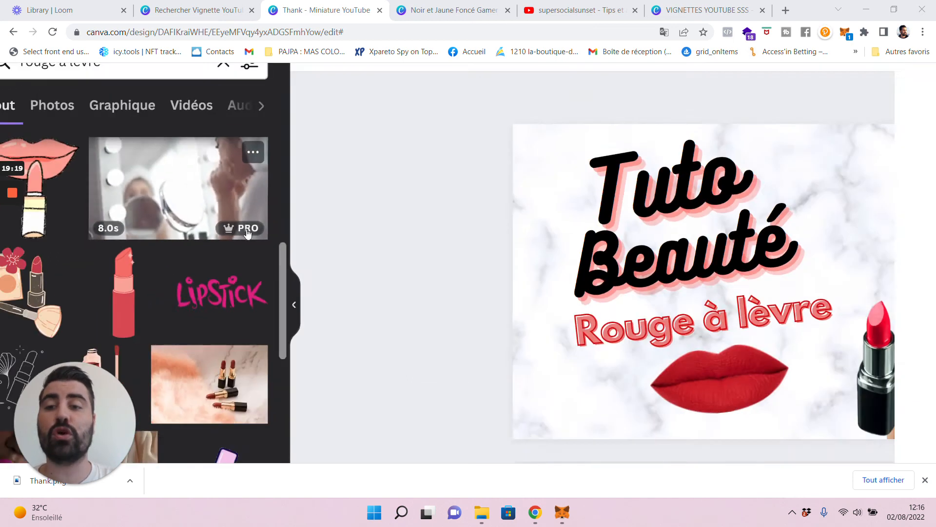
{"action": "scroll", "coordinate": [231, 312], "scroll_direction": "down", "scroll_amount": 1}
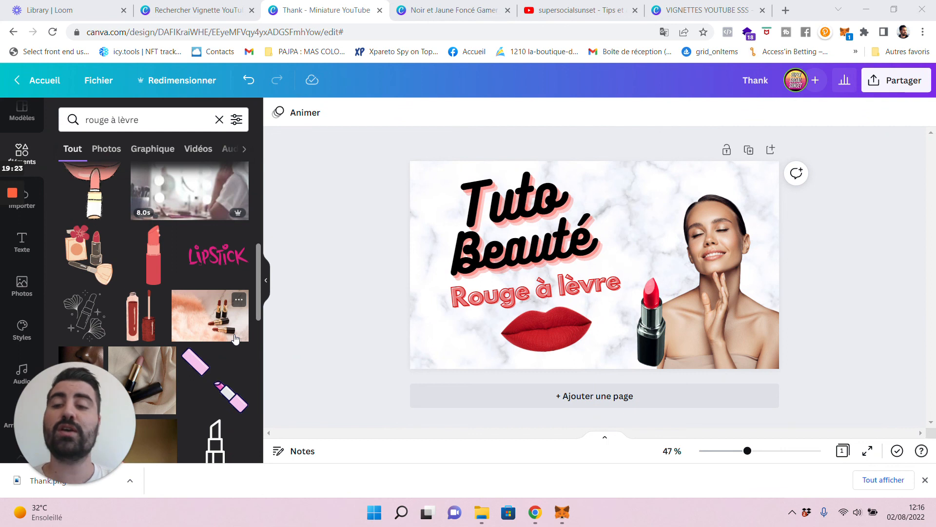
{"action": "scroll", "coordinate": [343, 295], "scroll_direction": "down", "scroll_amount": 2}
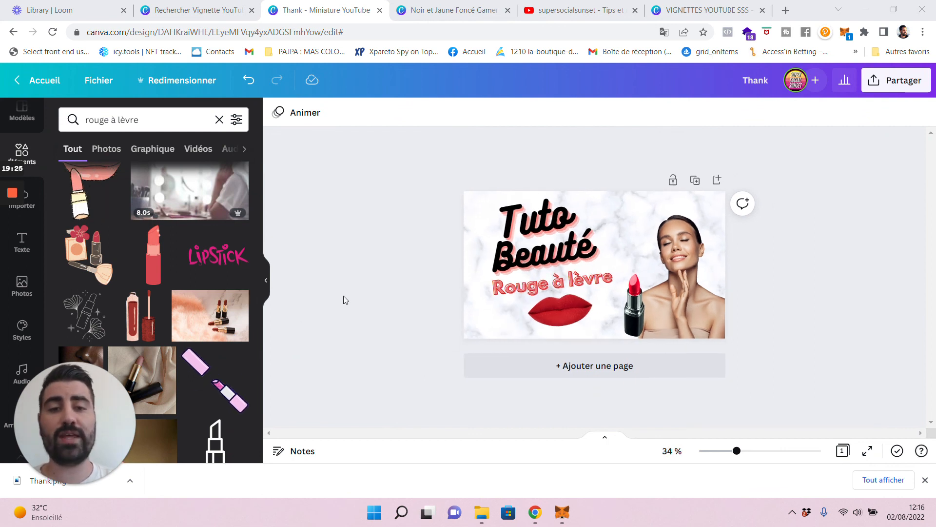
{"action": "scroll", "coordinate": [344, 295], "scroll_direction": "up", "scroll_amount": 2}
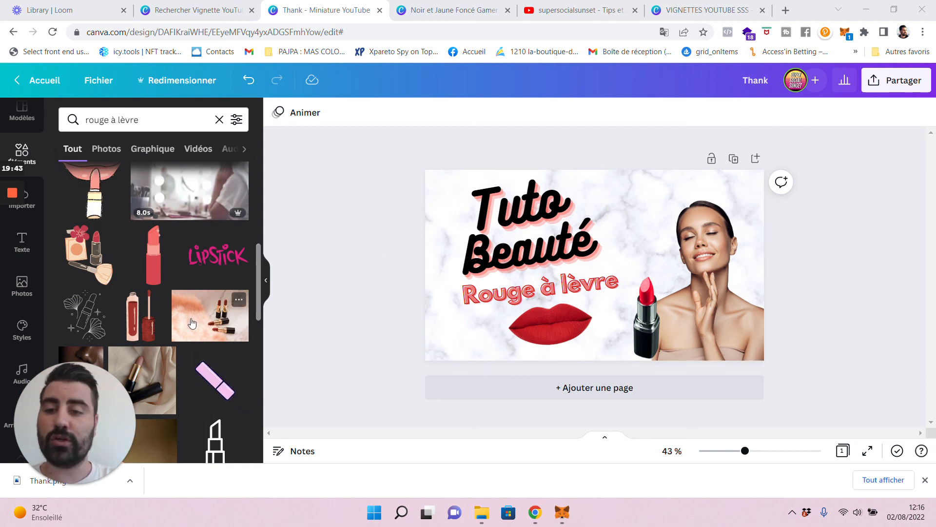
{"action": "scroll", "coordinate": [212, 311], "scroll_direction": "down", "scroll_amount": 3}
{"action": "scroll", "coordinate": [205, 292], "scroll_direction": "down", "scroll_amount": 3}
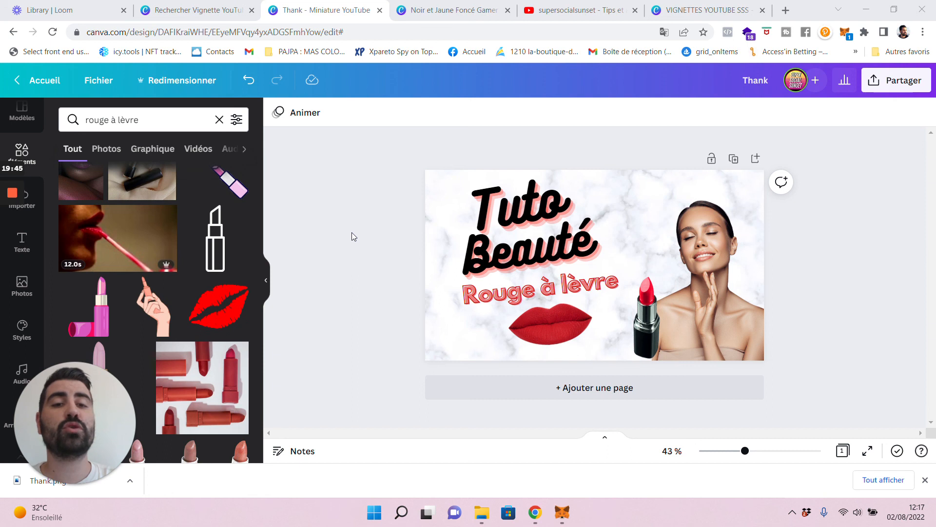
{"action": "scroll", "coordinate": [170, 290], "scroll_direction": "up", "scroll_amount": 2}
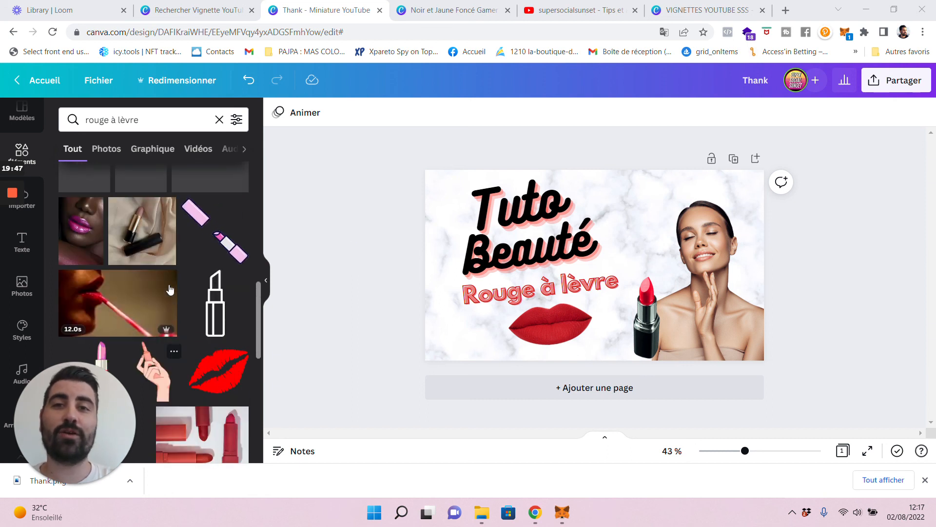